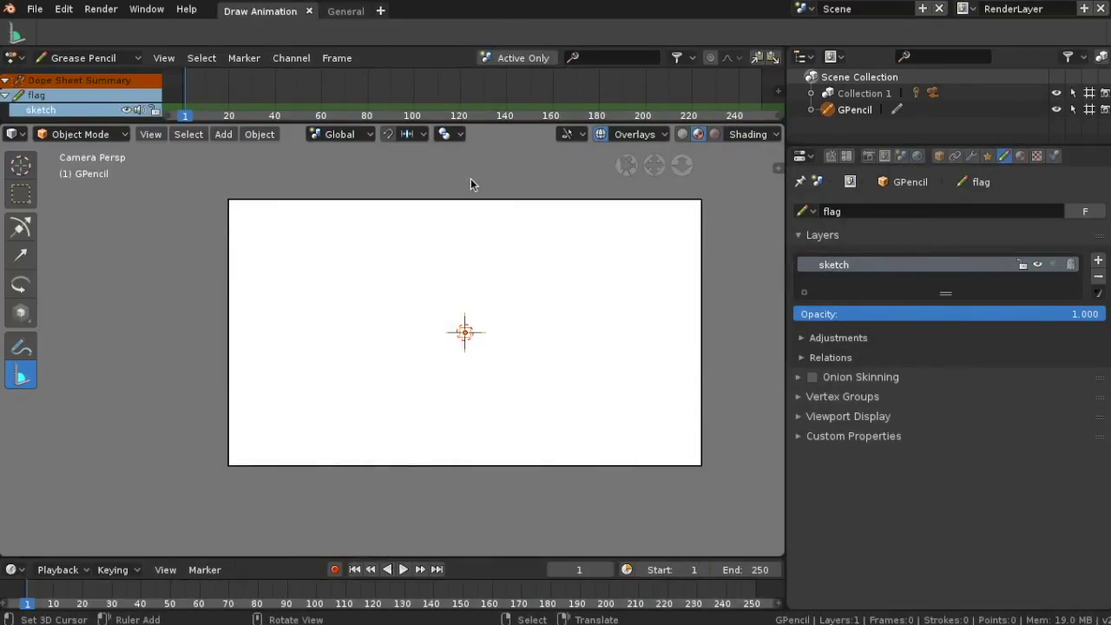
# Switch the grease pencil object to Draw mode with the 30 px brush and widen the viewport for drawing
pyautogui.click(125, 135)
pyautogui.click(68, 207)
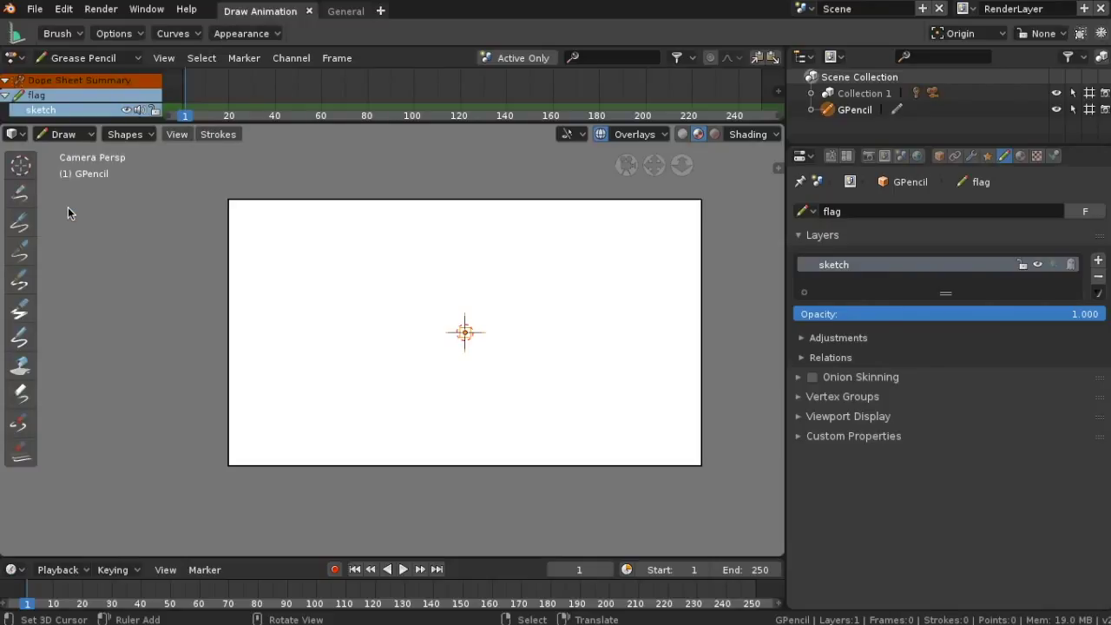
pyautogui.click(27, 201)
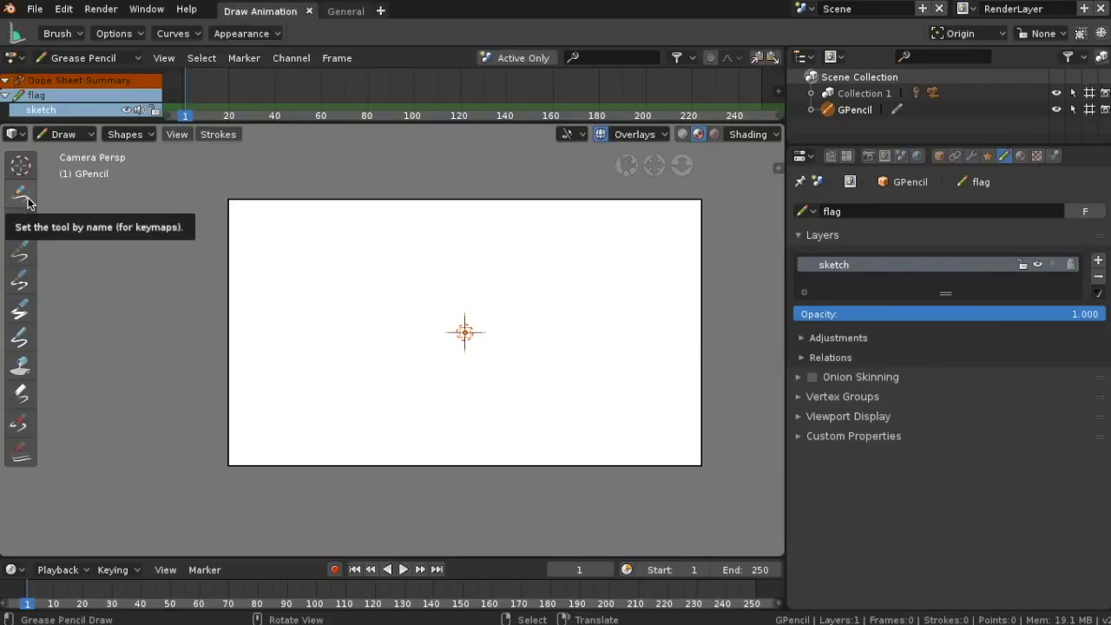
pyautogui.click(21, 224)
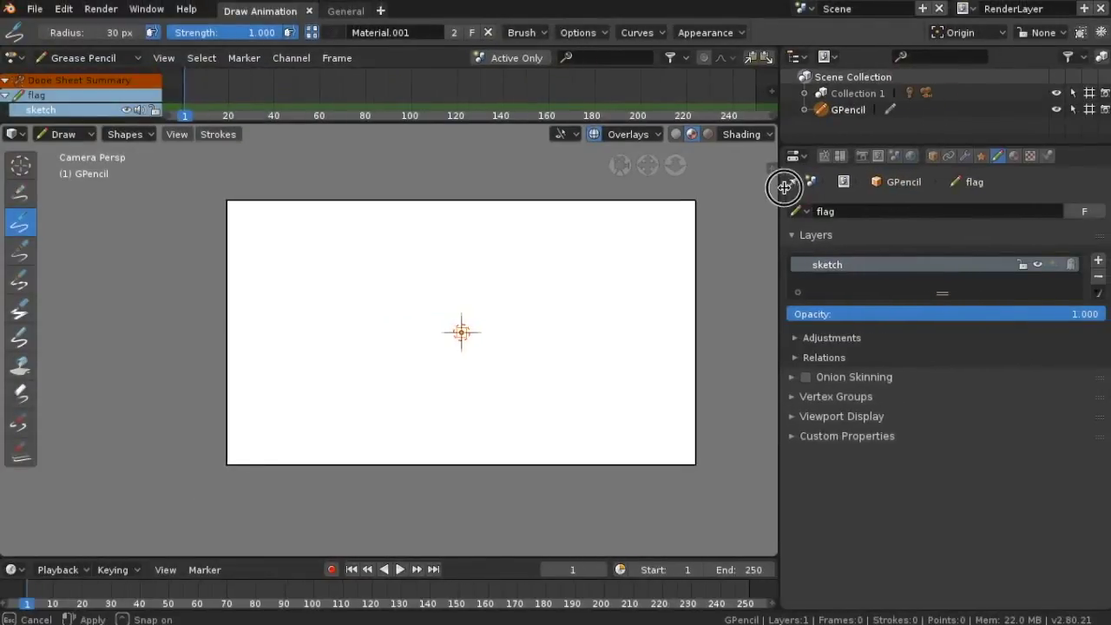
pyautogui.moveTo(786, 185); pyautogui.dragTo(990, 196)
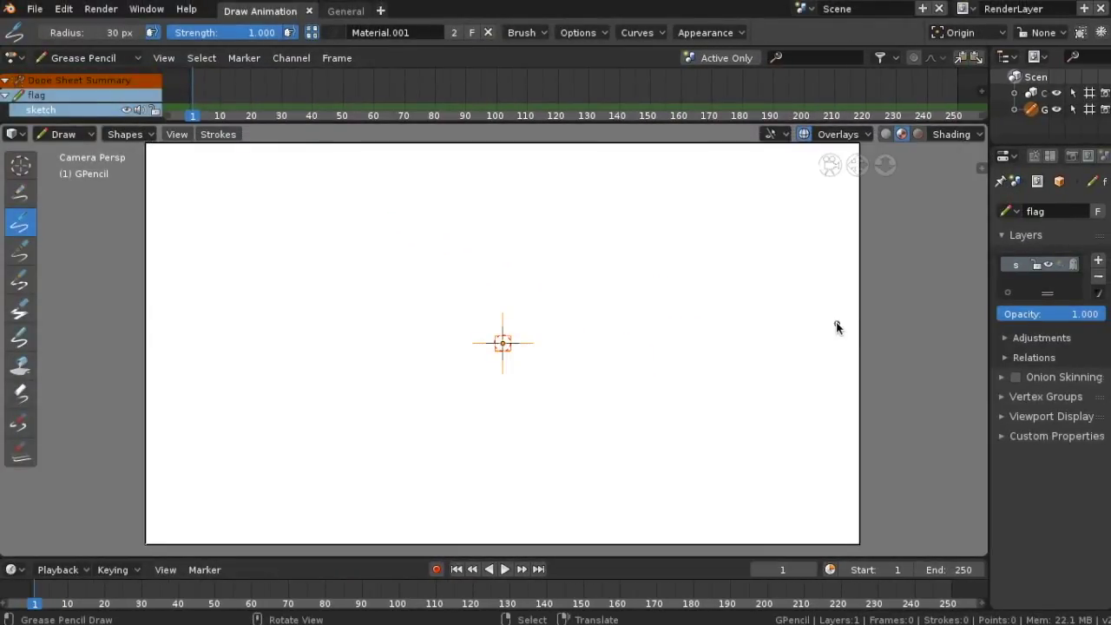
# Sketch a tall flagpole left of the canvas centre, with a round knob and a small collar on top
pyautogui.moveTo(439, 181)
pyautogui.mouseDown()
pyautogui.moveTo(452, 203)
pyautogui.moveTo(451, 176)
pyautogui.moveTo(459, 202)
pyautogui.moveTo(454, 184)
pyautogui.moveTo(474, 174)
pyautogui.moveTo(453, 192)
pyautogui.mouseUp()
pyautogui.moveTo(454, 248); pyautogui.dragTo(455, 317)
pyautogui.moveTo(460, 363); pyautogui.dragTo(466, 475)
pyautogui.moveTo(463, 198)
pyautogui.mouseDown()
pyautogui.moveTo(472, 397)
pyautogui.moveTo(491, 454)
pyautogui.moveTo(476, 531)
pyautogui.moveTo(457, 205)
pyautogui.moveTo(453, 280)
pyautogui.mouseUp()
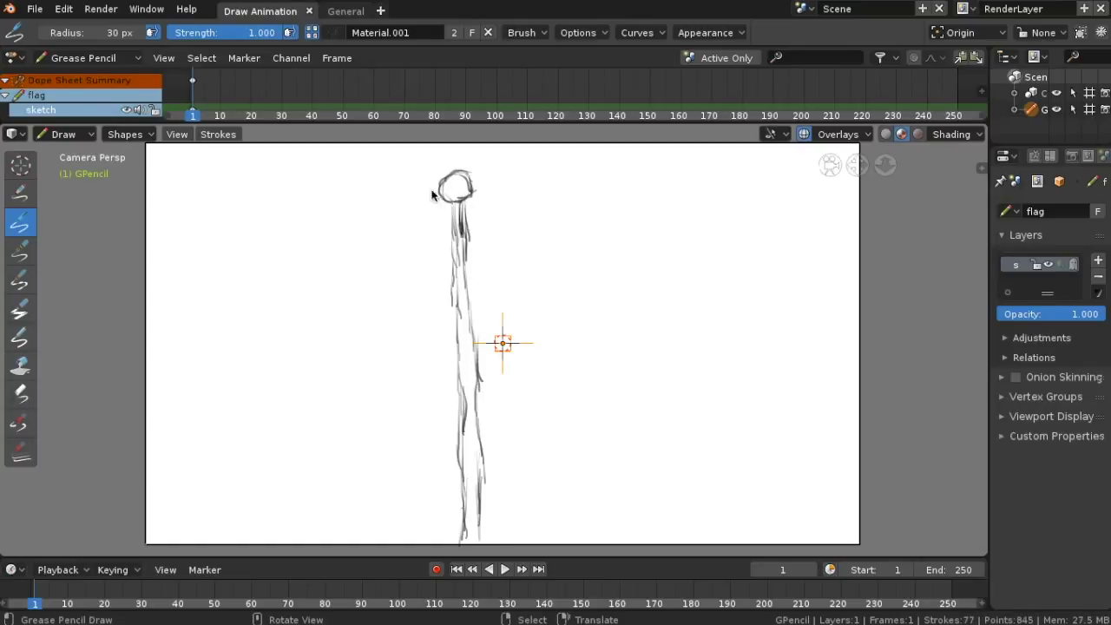
pyautogui.moveTo(453, 200)
pyautogui.mouseDown()
pyautogui.moveTo(460, 194)
pyautogui.moveTo(436, 211)
pyautogui.moveTo(457, 199)
pyautogui.moveTo(473, 206)
pyautogui.moveTo(459, 205)
pyautogui.mouseUp()
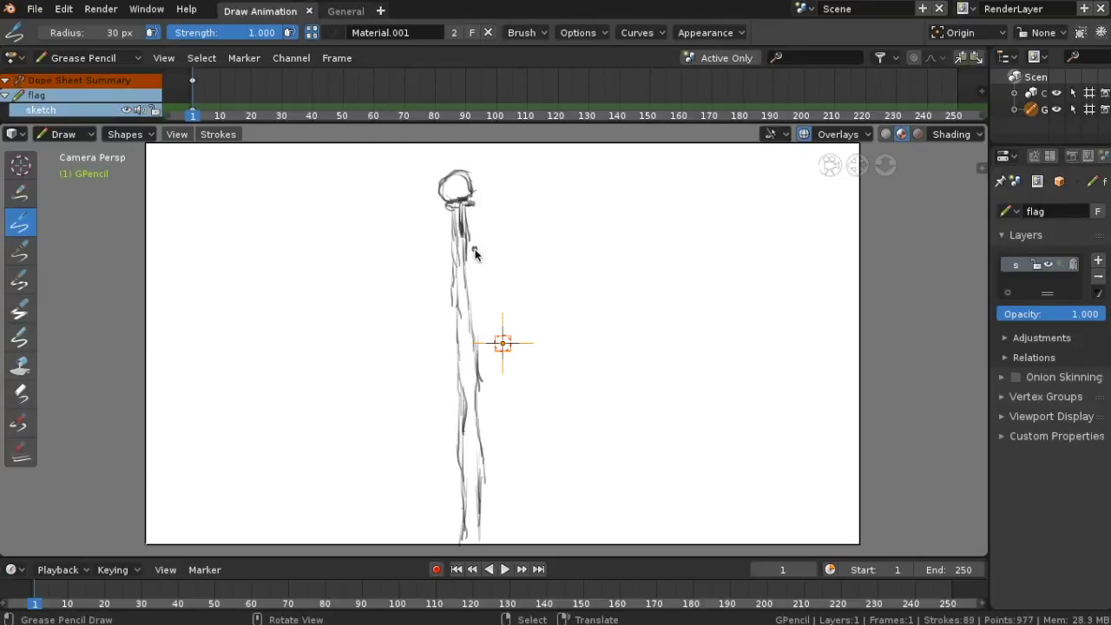
# Sketch a tied band around the pole just below the knob, with two loose ribbon ends pointing up to the right
pyautogui.moveTo(452, 252)
pyautogui.mouseDown()
pyautogui.moveTo(470, 241)
pyautogui.moveTo(444, 254)
pyautogui.moveTo(466, 243)
pyautogui.moveTo(461, 266)
pyautogui.moveTo(469, 247)
pyautogui.moveTo(473, 255)
pyautogui.moveTo(467, 240)
pyautogui.moveTo(473, 264)
pyautogui.moveTo(465, 252)
pyautogui.moveTo(475, 242)
pyautogui.moveTo(472, 258)
pyautogui.moveTo(494, 211)
pyautogui.mouseUp()
pyautogui.moveTo(494, 212)
pyautogui.mouseDown()
pyautogui.moveTo(484, 233)
pyautogui.moveTo(494, 216)
pyautogui.mouseUp()
pyautogui.moveTo(492, 217)
pyautogui.mouseDown()
pyautogui.moveTo(480, 238)
pyautogui.moveTo(516, 213)
pyautogui.mouseUp()
pyautogui.moveTo(516, 214); pyautogui.dragTo(484, 243)
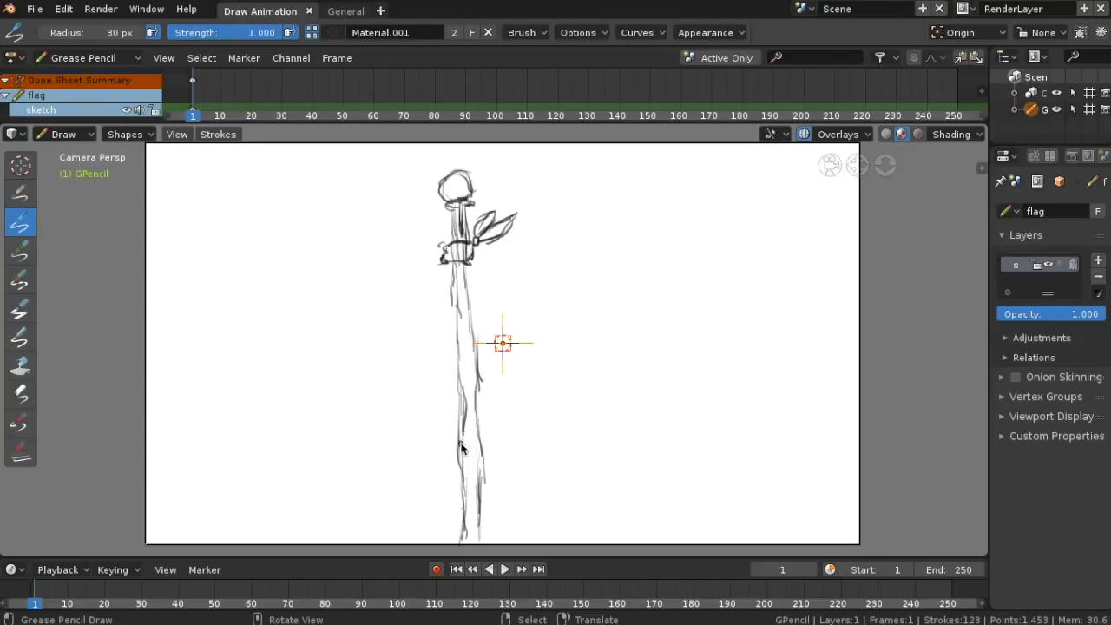
# Sketch a second tied band around the lower part of the pole, with ribbon ends hanging to the right
pyautogui.moveTo(451, 453); pyautogui.dragTo(476, 444)
pyautogui.moveTo(453, 455); pyautogui.dragTo(492, 445)
pyautogui.moveTo(455, 455)
pyautogui.mouseDown()
pyautogui.moveTo(486, 450)
pyautogui.moveTo(456, 462)
pyautogui.mouseUp()
pyautogui.moveTo(454, 459); pyautogui.dragTo(461, 461)
pyautogui.moveTo(455, 461); pyautogui.dragTo(466, 468)
pyautogui.moveTo(461, 469)
pyautogui.mouseDown()
pyautogui.moveTo(485, 459)
pyautogui.moveTo(483, 469)
pyautogui.mouseUp()
pyautogui.moveTo(492, 448); pyautogui.dragTo(485, 476)
pyautogui.moveTo(493, 455); pyautogui.dragTo(486, 465)
pyautogui.moveTo(494, 451); pyautogui.dragTo(489, 462)
pyautogui.moveTo(493, 450); pyautogui.dragTo(486, 465)
pyautogui.moveTo(495, 462)
pyautogui.mouseDown()
pyautogui.moveTo(499, 474)
pyautogui.moveTo(506, 464)
pyautogui.mouseUp()
pyautogui.moveTo(496, 456)
pyautogui.mouseDown()
pyautogui.moveTo(523, 467)
pyautogui.moveTo(497, 474)
pyautogui.moveTo(521, 469)
pyautogui.mouseUp()
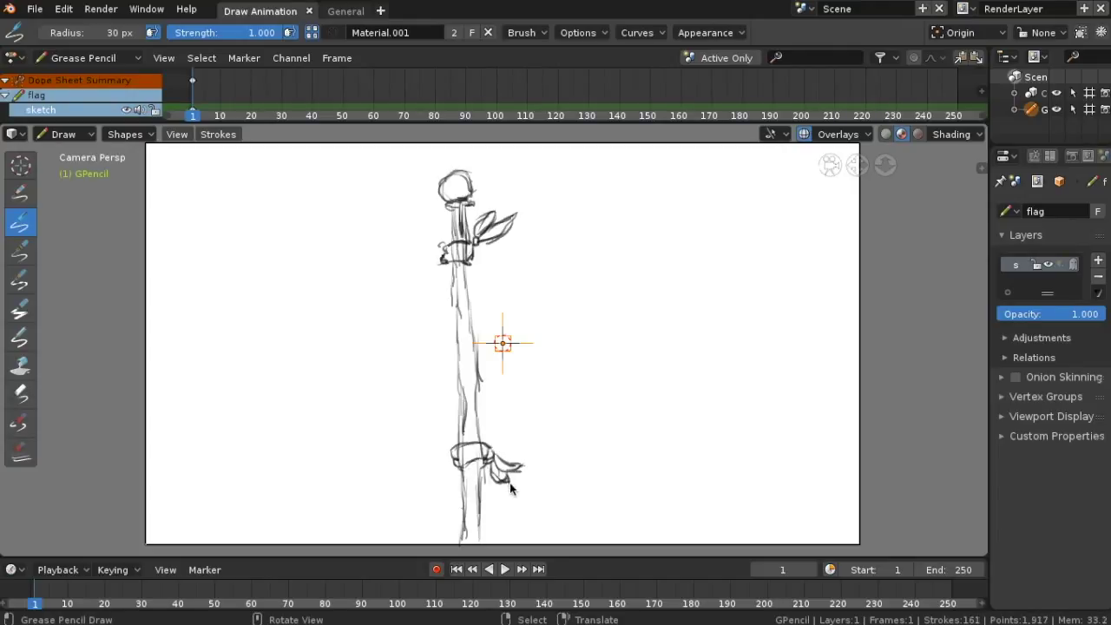
# Sketch the waving flag's outline between the two bands, tapering to a point at right, and reinforce the pole lines
pyautogui.moveTo(473, 257); pyautogui.dragTo(491, 254)
pyautogui.moveTo(475, 256); pyautogui.dragTo(514, 250)
pyautogui.moveTo(513, 251)
pyautogui.mouseDown()
pyautogui.moveTo(705, 284)
pyautogui.moveTo(812, 260)
pyautogui.moveTo(780, 331)
pyautogui.mouseUp()
pyautogui.moveTo(732, 376); pyautogui.dragTo(491, 452)
pyautogui.moveTo(472, 313); pyautogui.dragTo(473, 443)
pyautogui.moveTo(460, 291); pyautogui.dragTo(458, 373)
pyautogui.moveTo(456, 269)
pyautogui.mouseDown()
pyautogui.moveTo(461, 349)
pyautogui.moveTo(454, 276)
pyautogui.mouseUp()
pyautogui.moveTo(460, 475); pyautogui.dragTo(466, 556)
pyautogui.moveTo(462, 498); pyautogui.dragTo(461, 545)
pyautogui.moveTo(477, 493); pyautogui.dragTo(480, 550)
pyautogui.moveTo(465, 252)
pyautogui.mouseDown()
pyautogui.moveTo(501, 315)
pyautogui.moveTo(492, 463)
pyautogui.mouseUp()
pyautogui.moveTo(485, 269); pyautogui.dragTo(489, 322)
pyautogui.moveTo(812, 269); pyautogui.dragTo(773, 334)
# Darken the start of the flag's upper edge and add a small torn notch to the upper and lower edges
pyautogui.moveTo(460, 247); pyautogui.dragTo(561, 264)
pyautogui.moveTo(568, 259); pyautogui.dragTo(560, 267)
pyautogui.moveTo(676, 391); pyautogui.dragTo(690, 387)
pyautogui.moveTo(678, 390); pyautogui.dragTo(685, 382)
pyautogui.moveTo(684, 383); pyautogui.dragTo(691, 390)
pyautogui.moveTo(686, 384); pyautogui.dragTo(693, 390)
pyautogui.moveTo(687, 384); pyautogui.dragTo(692, 391)
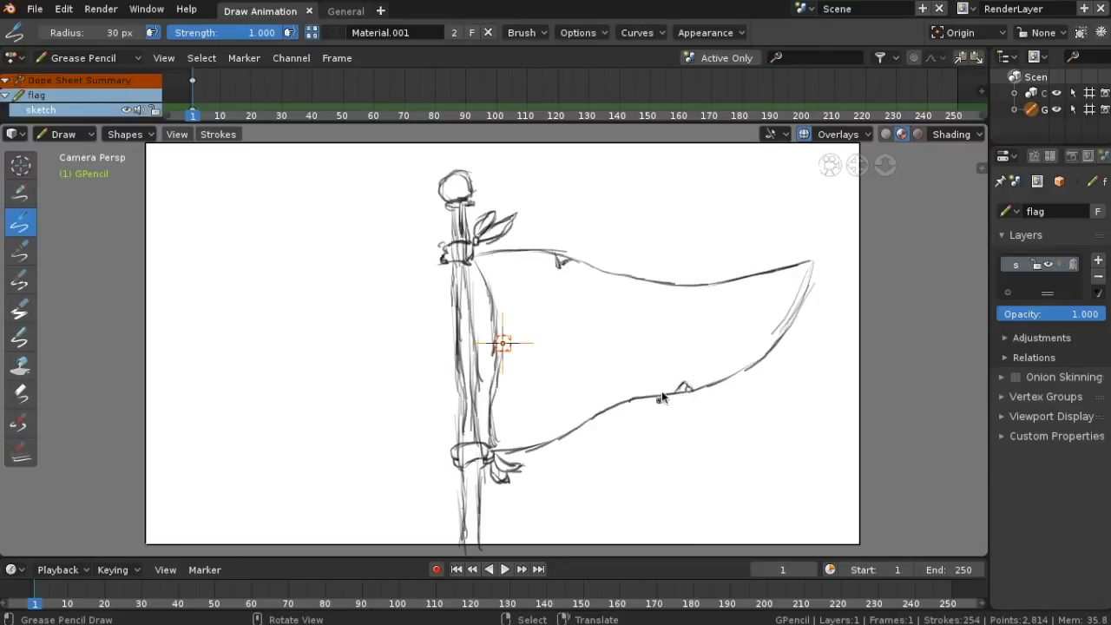
# Erase the edge line running across the openings of the lower and upper torn notches
pyautogui.scroll(4, 849, 512)
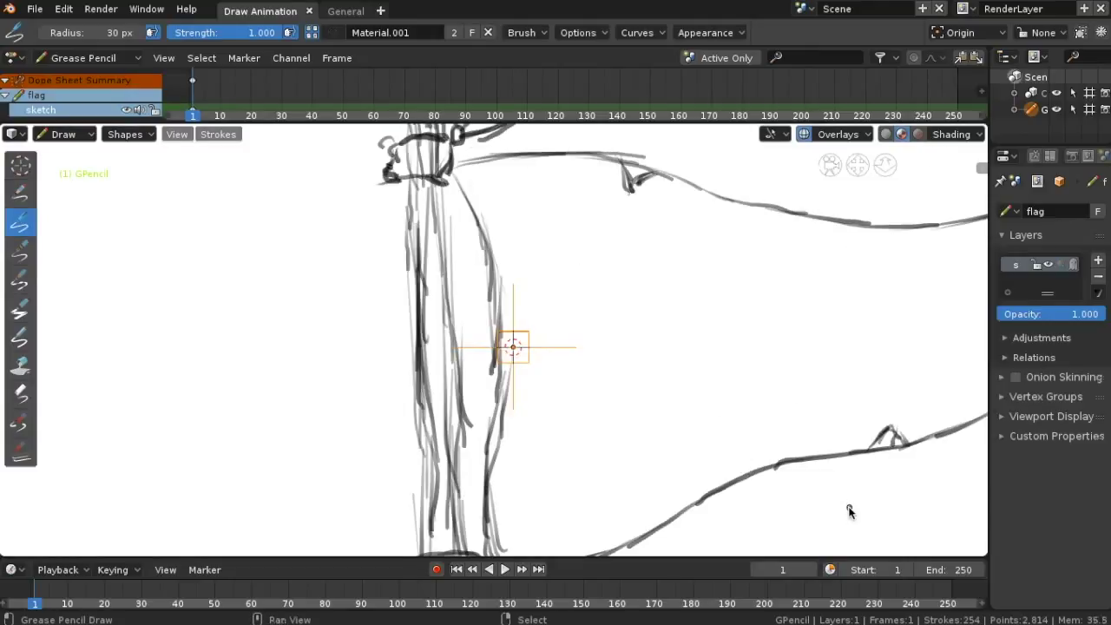
pyautogui.keyDown('shift'); pyautogui.moveTo(851, 512); pyautogui.dragTo(534, 394, button='middle'); pyautogui.keyUp('shift')
pyautogui.scroll(10, 533, 394)
pyautogui.moveTo(776, 385)
pyautogui.keyDown('ctrl'); pyautogui.mouseDown()
pyautogui.moveTo(739, 384)
pyautogui.moveTo(754, 394)
pyautogui.moveTo(796, 379)
pyautogui.moveTo(759, 347)
pyautogui.moveTo(773, 390)
pyautogui.moveTo(728, 425)
pyautogui.mouseUp(); pyautogui.keyUp('ctrl')
pyautogui.scroll(-5, 467, 347)
pyautogui.scroll(2, 405, 310)
pyautogui.scroll(-1, 526, 452)
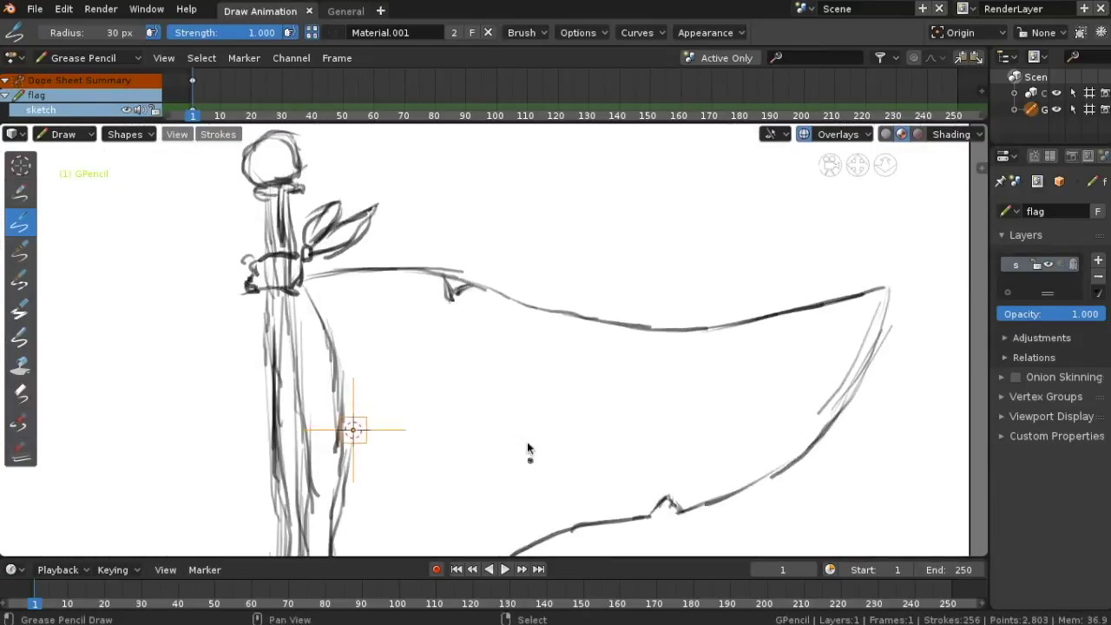
pyautogui.scroll(5, 752, 466)
pyautogui.moveTo(586, 278)
pyautogui.keyDown('ctrl'); pyautogui.mouseDown()
pyautogui.moveTo(593, 263)
pyautogui.moveTo(595, 297)
pyautogui.mouseUp(); pyautogui.keyUp('ctrl')
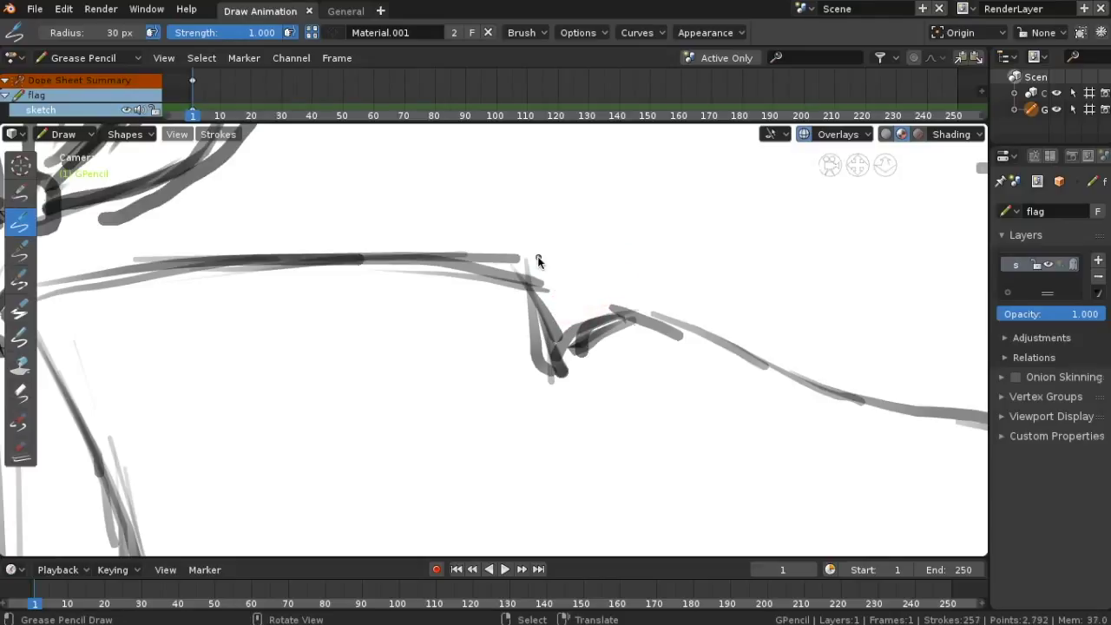
pyautogui.scroll(-5, 541, 255)
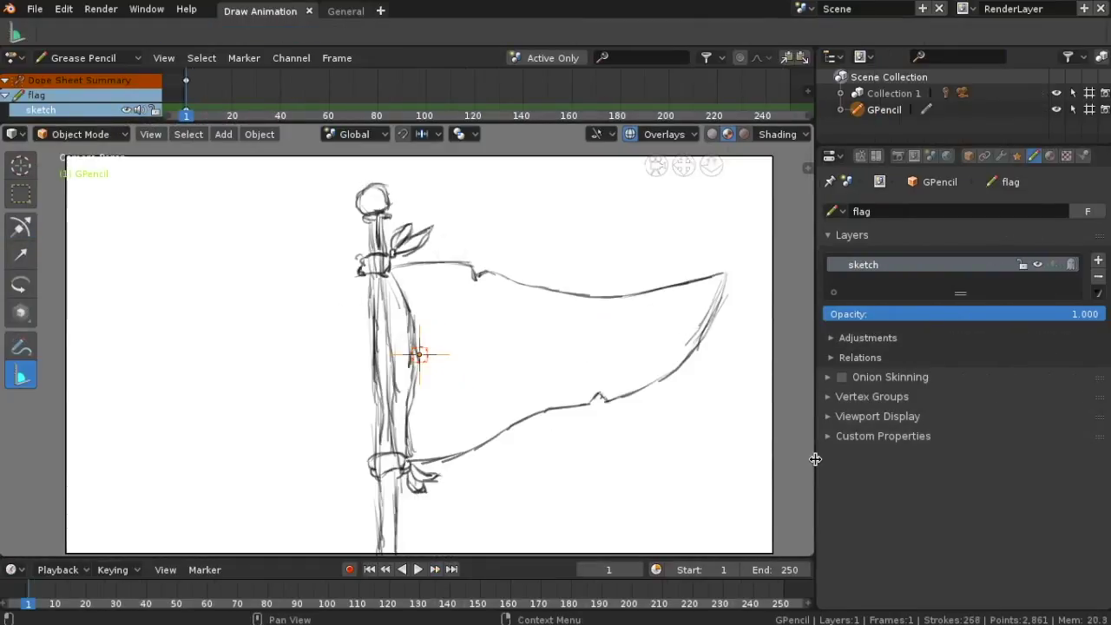
# Split the properties area horizontally, show the material settings in the lower part, and enlarge its material list
pyautogui.rightClick(816, 461)
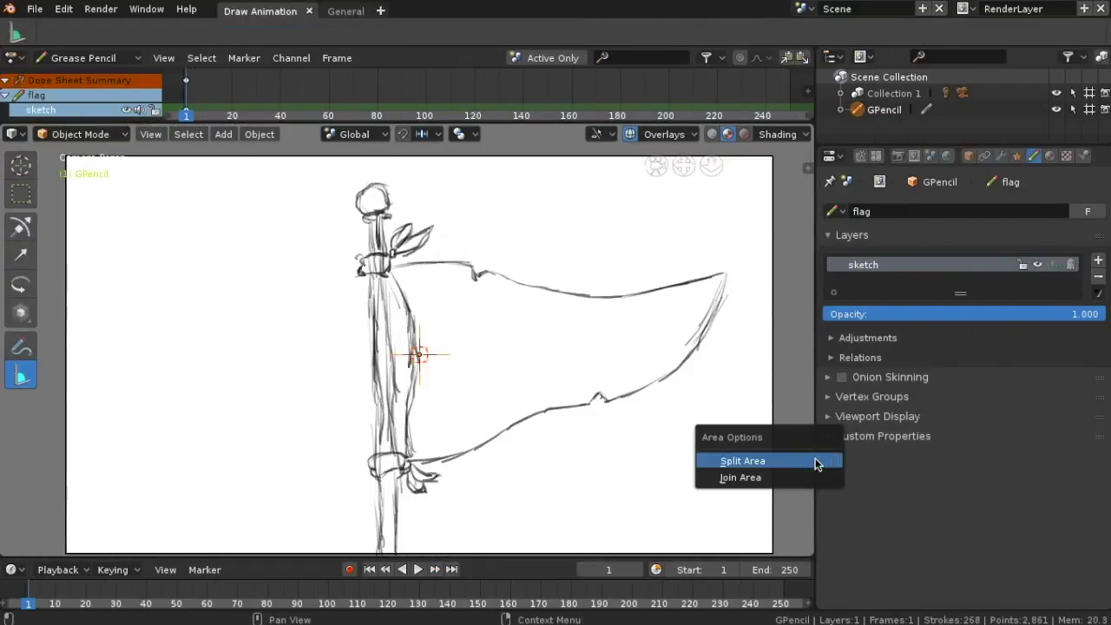
pyautogui.click(752, 460)
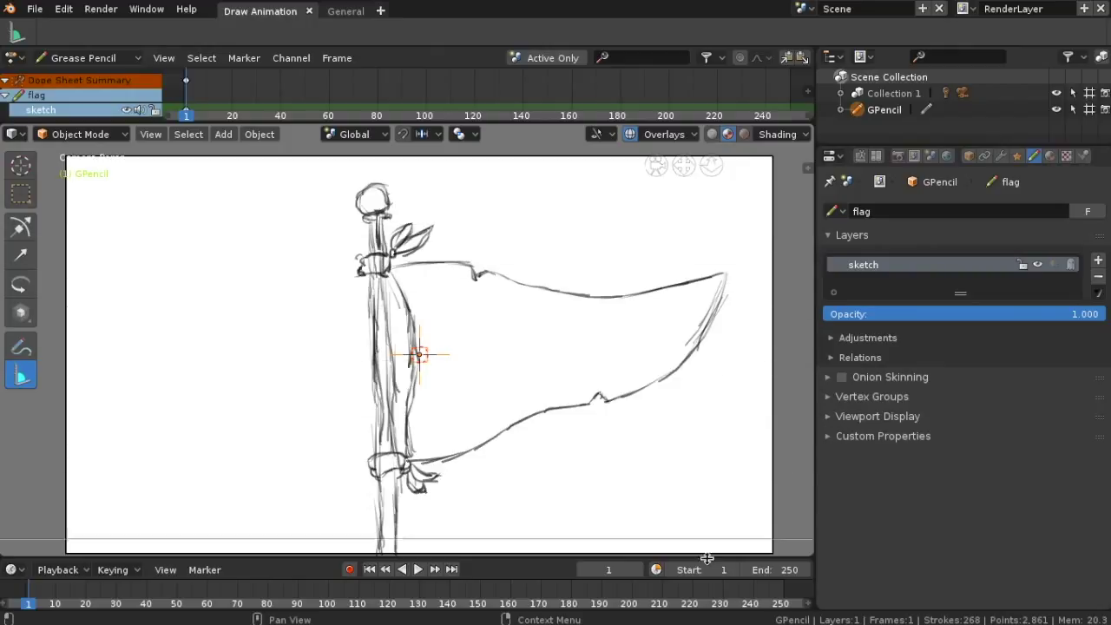
pyautogui.click(838, 466)
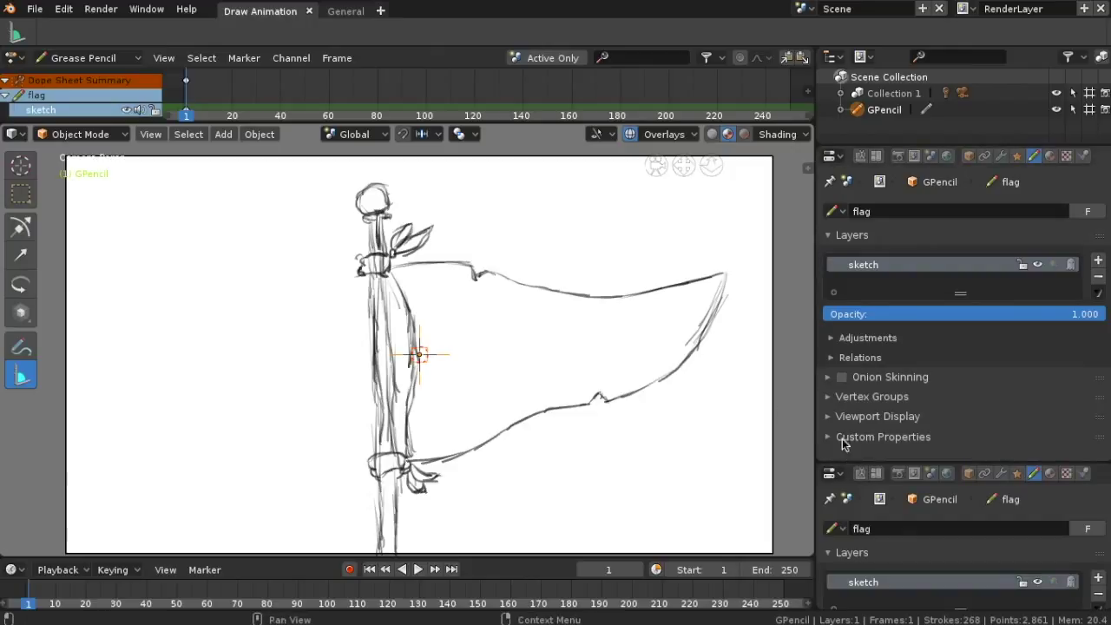
pyautogui.moveTo(893, 464); pyautogui.dragTo(902, 392)
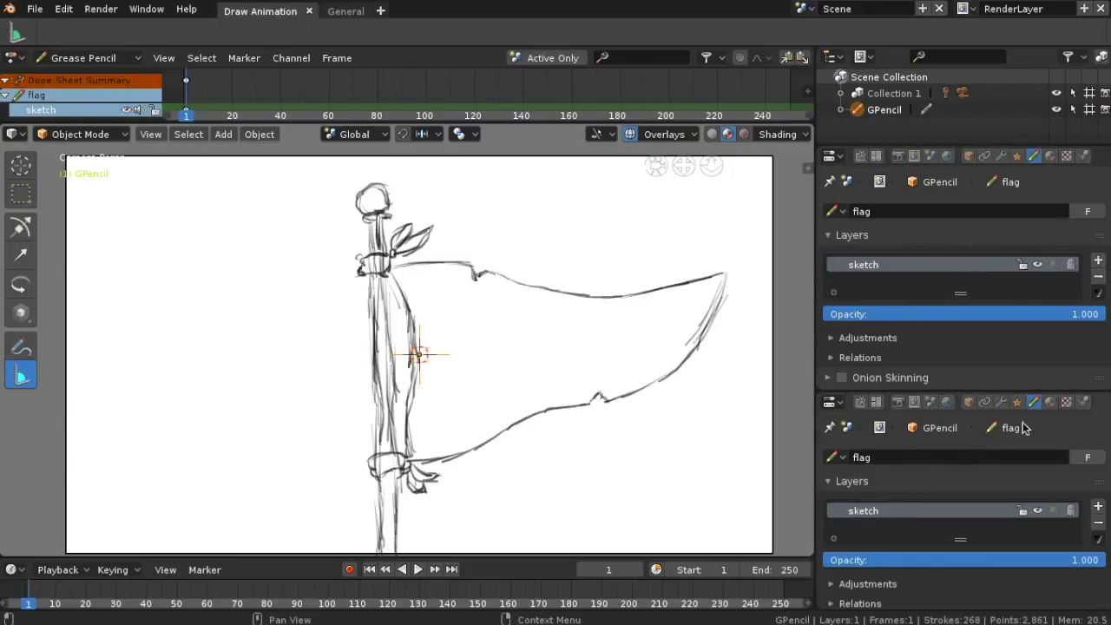
pyautogui.click(1052, 403)
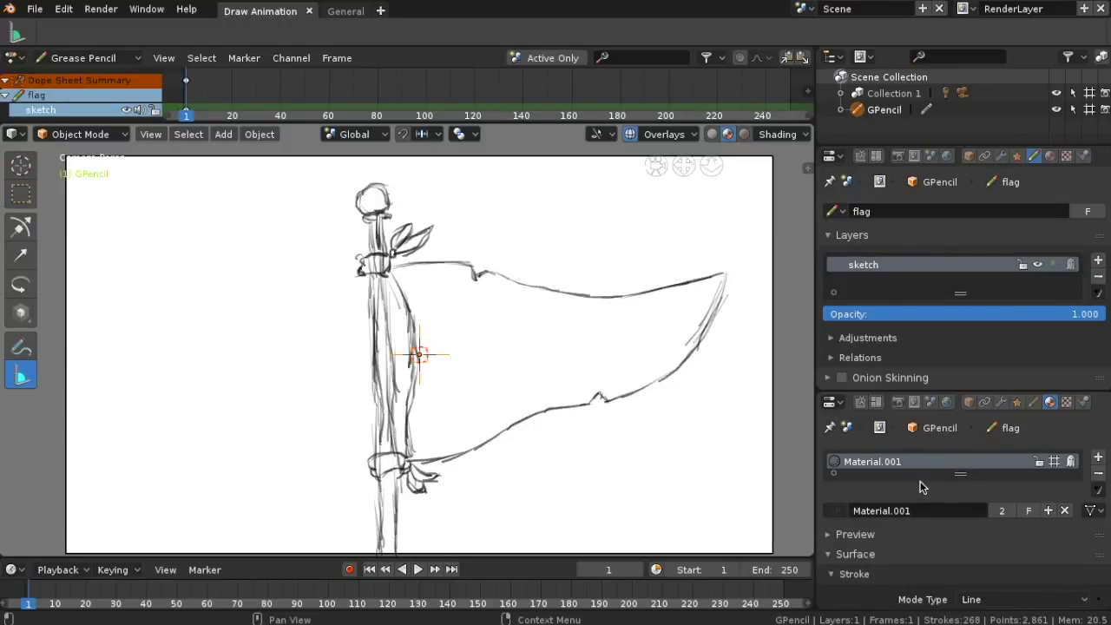
pyautogui.moveTo(963, 475); pyautogui.dragTo(948, 560)
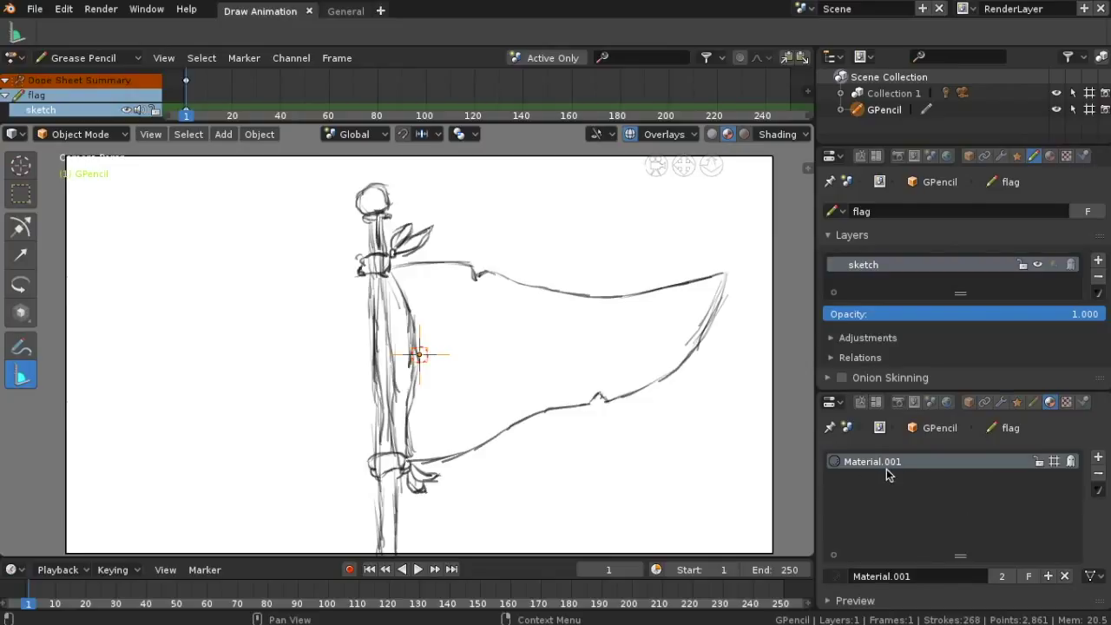
pyautogui.click(889, 470)
pyautogui.doubleClick(873, 472)
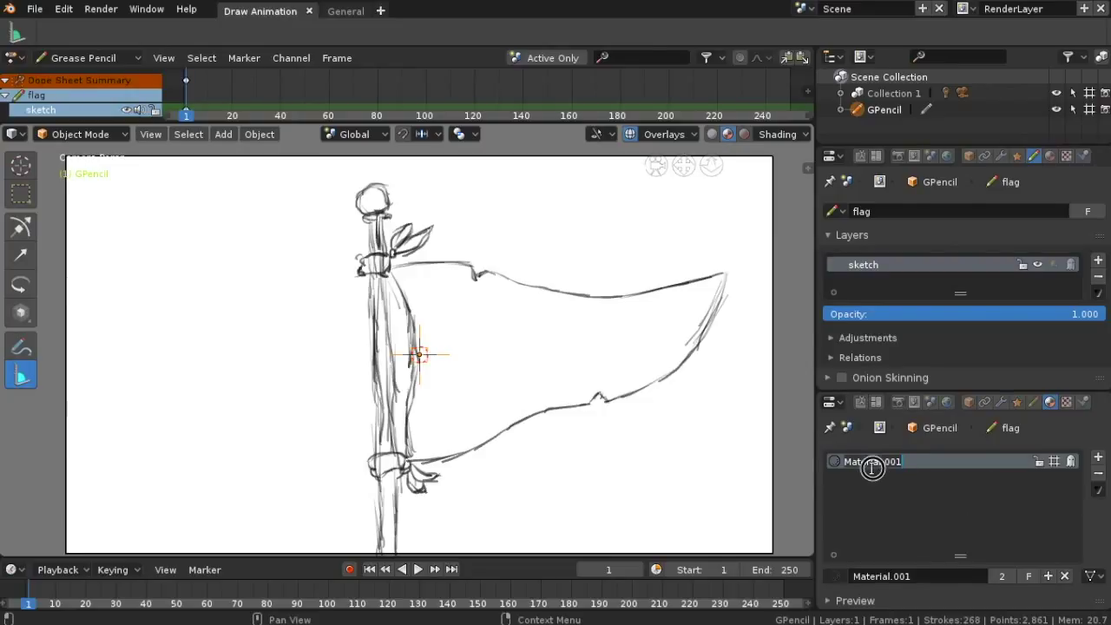
pyautogui.click(1034, 533)
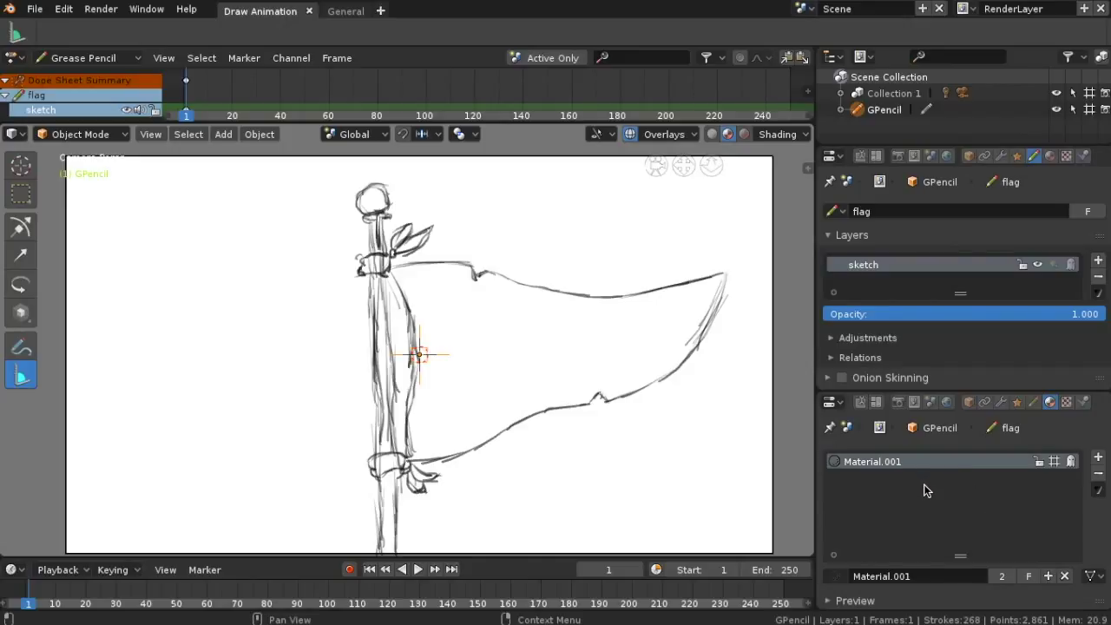
# Change the stroke color of Material.001 to a strong red
pyautogui.scroll(-6, 928, 493)
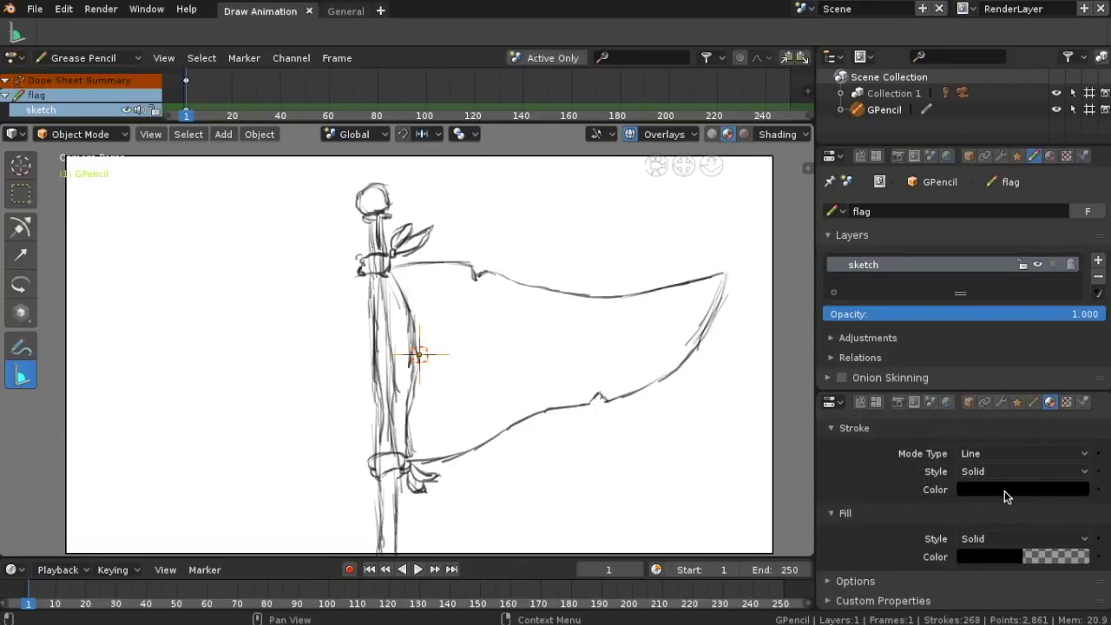
pyautogui.click(1007, 490)
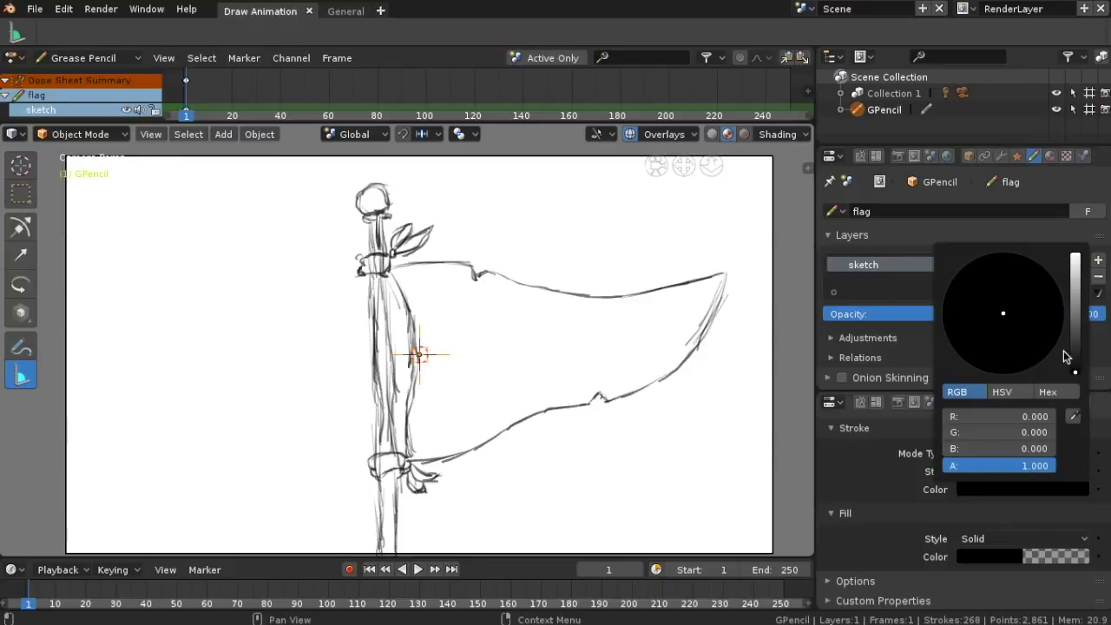
pyautogui.click(1077, 375)
pyautogui.moveTo(1077, 374)
pyautogui.mouseDown()
pyautogui.moveTo(1077, 261)
pyautogui.moveTo(1083, 295)
pyautogui.mouseUp()
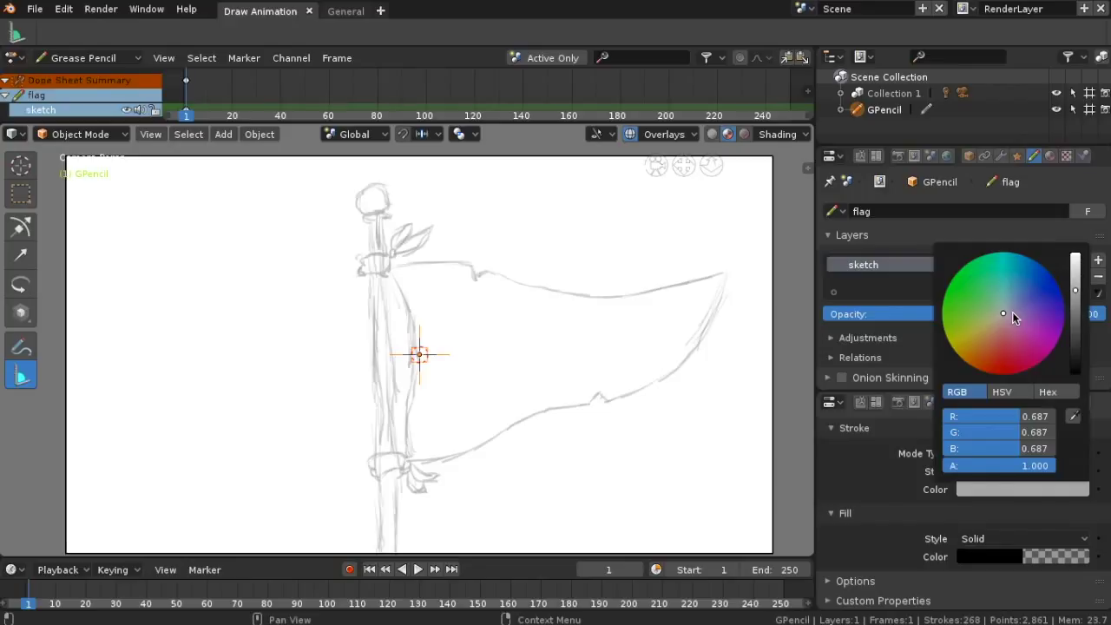
pyautogui.moveTo(1002, 314); pyautogui.dragTo(993, 365)
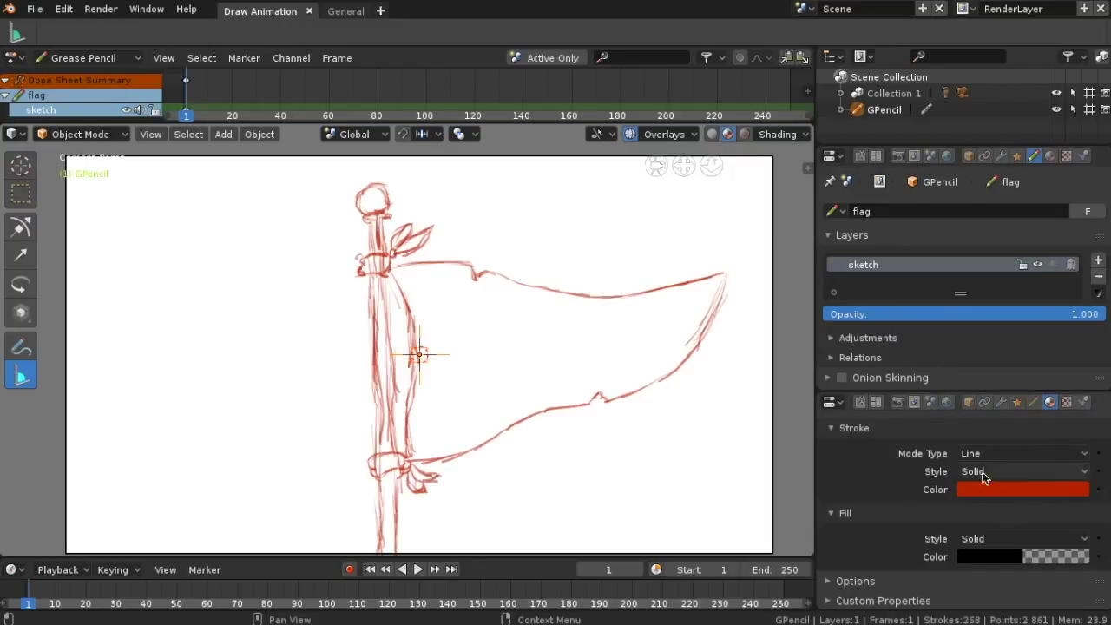
# Enlarge the material list and the layer list so that each shows more rows
pyautogui.scroll(5, 980, 473)
pyautogui.scroll(-4, 980, 469)
pyautogui.scroll(4, 961, 469)
pyautogui.scroll(-1, 946, 479)
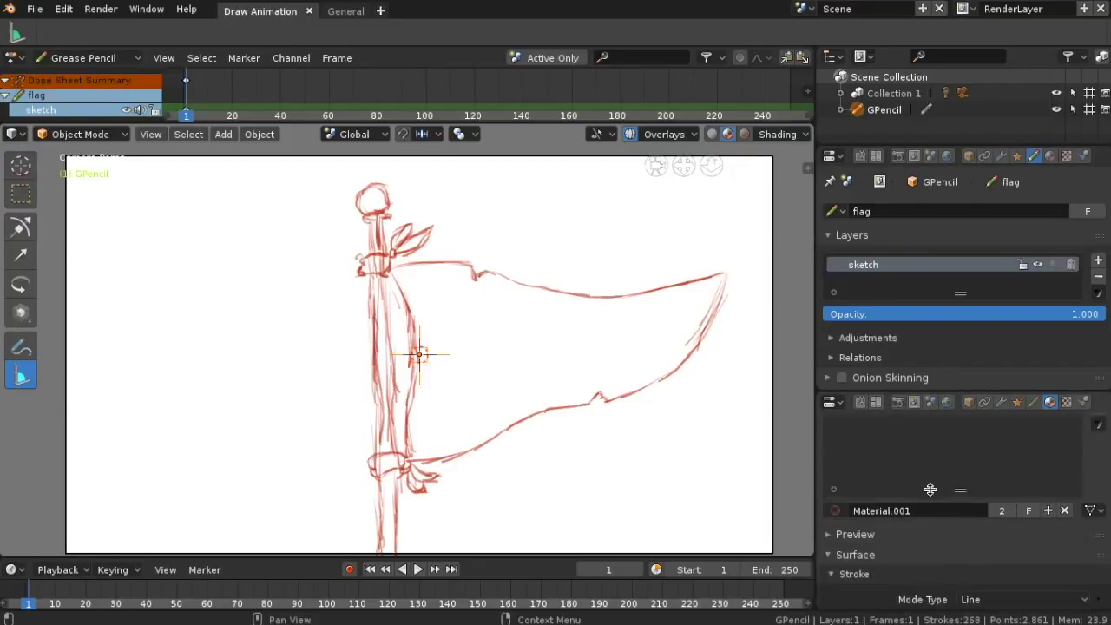
pyautogui.moveTo(959, 522); pyautogui.dragTo(987, 554)
pyautogui.scroll(-5, 983, 527)
pyautogui.scroll(6, 983, 525)
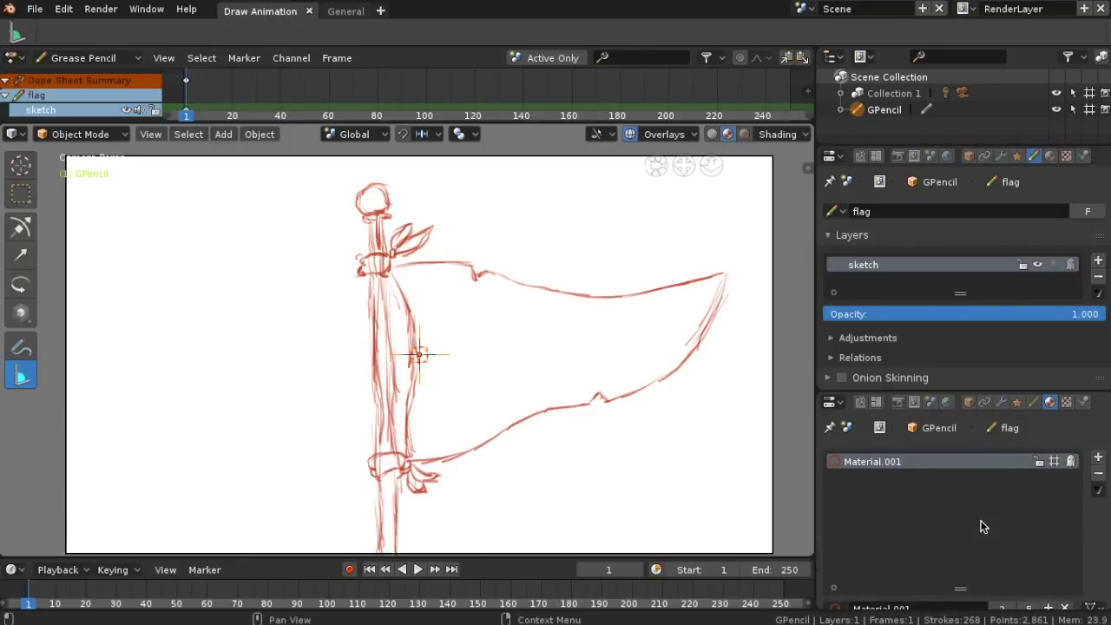
pyautogui.click(965, 297)
pyautogui.scroll(-4, 957, 350)
pyautogui.scroll(4, 957, 350)
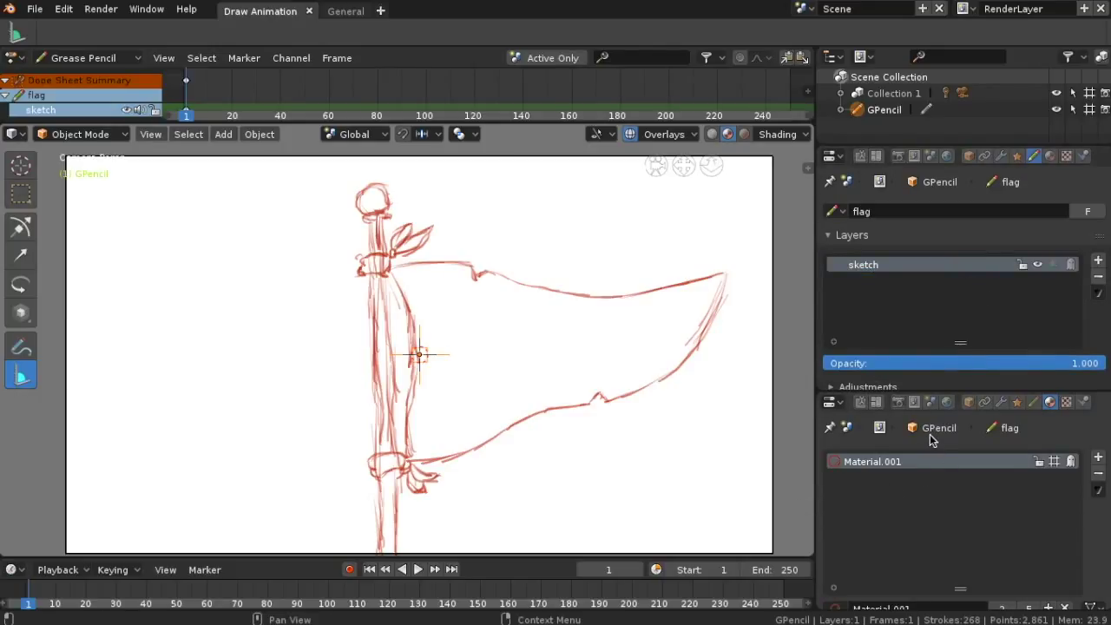
# Rename the material Material.001 to "red"
pyautogui.doubleClick(881, 461)
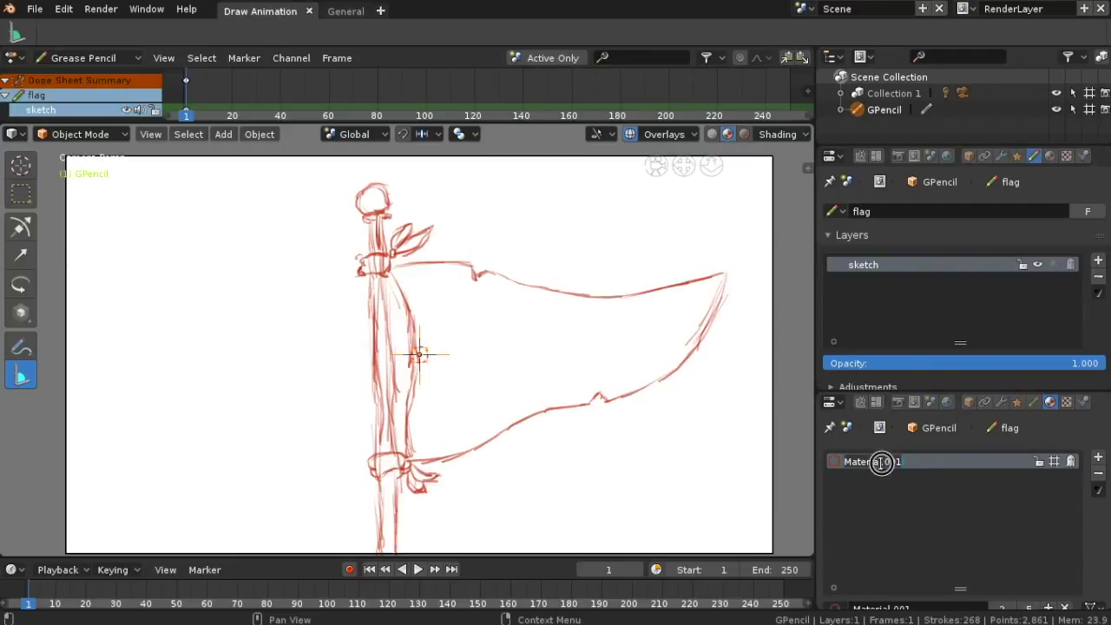
pyautogui.hotkey('ctrl', 'a')
pyautogui.press('BackSpace')
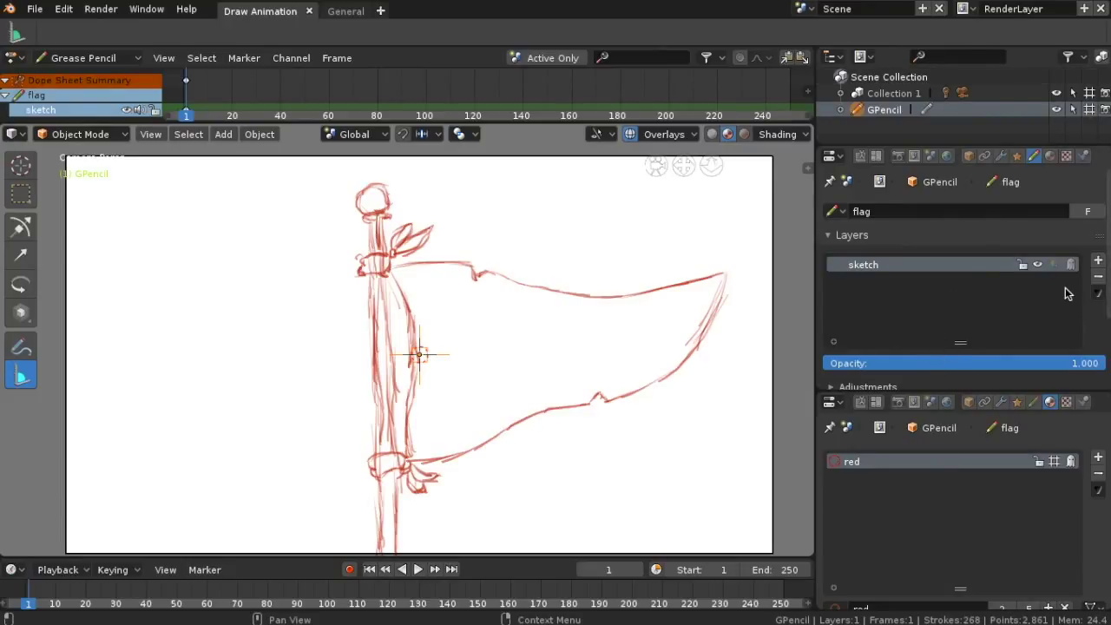
# Add a new grease pencil layer to the flag object and name it "lines"
pyautogui.click(1098, 264)
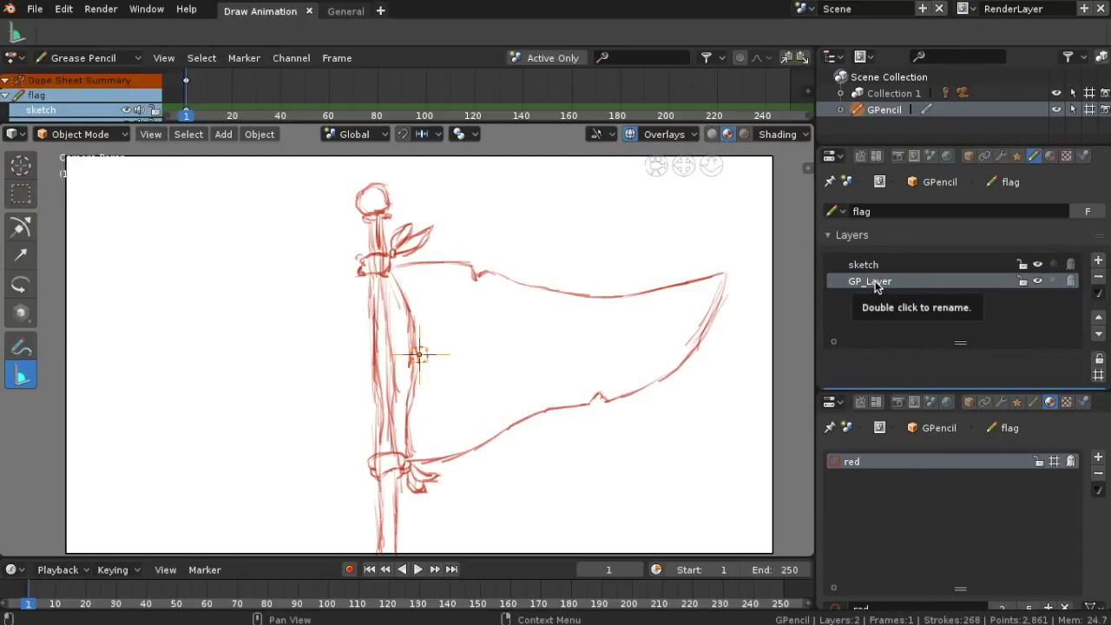
pyautogui.doubleClick(869, 282)
pyautogui.press('BackSpace')
pyautogui.write('lin')
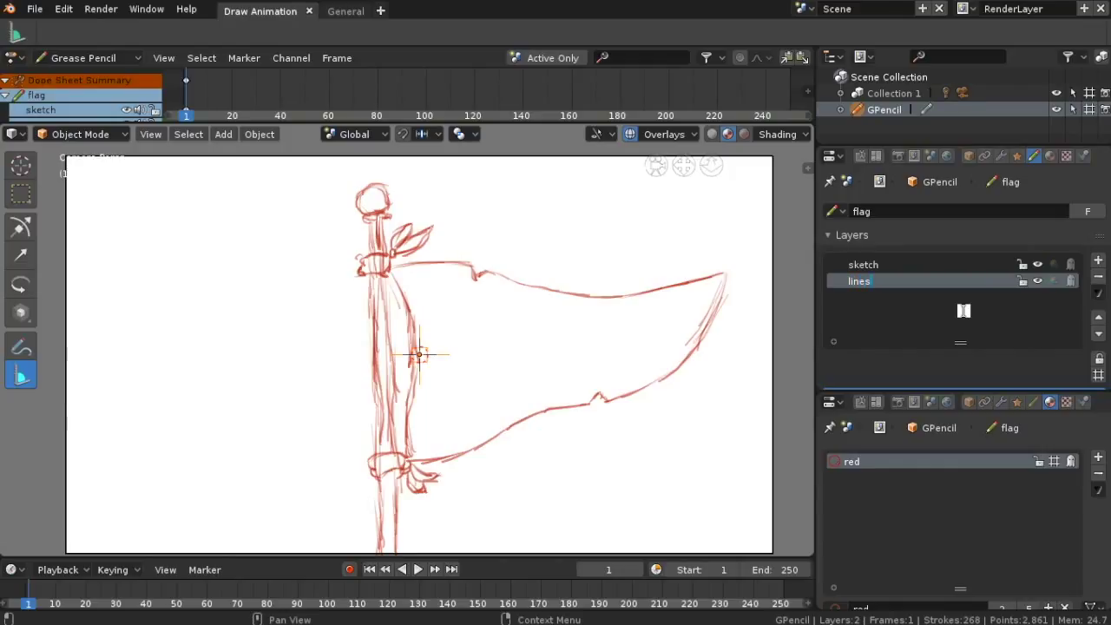
pyautogui.write('es')
pyautogui.press('Return')
# Return to Draw mode and lock the sketch layer against editing
pyautogui.hotkey('ctrl', 'Tab')
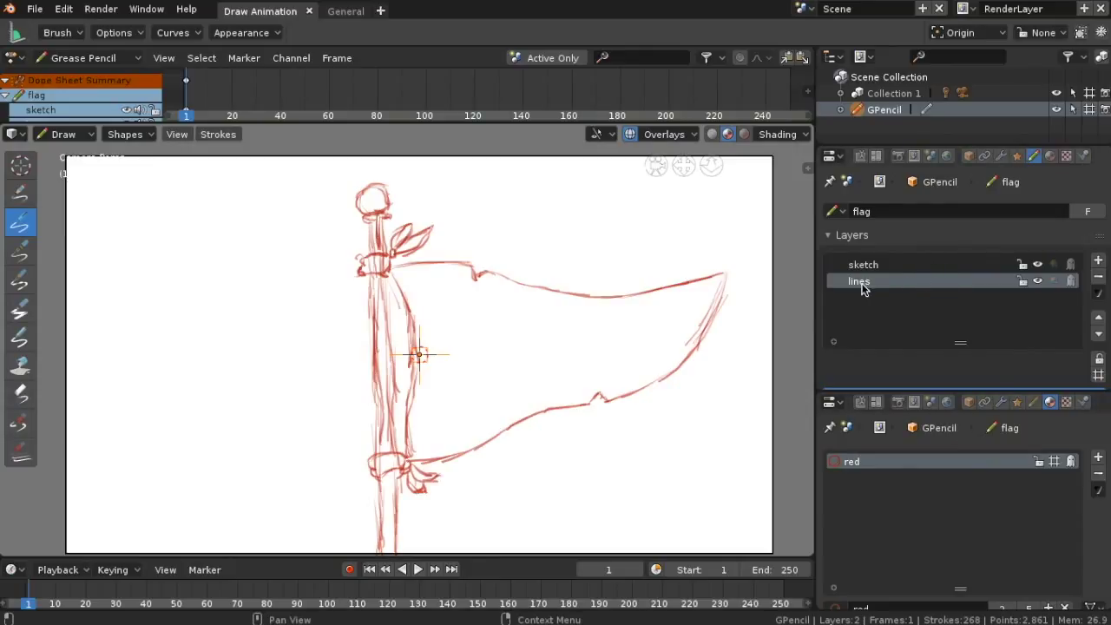
pyautogui.click(1023, 266)
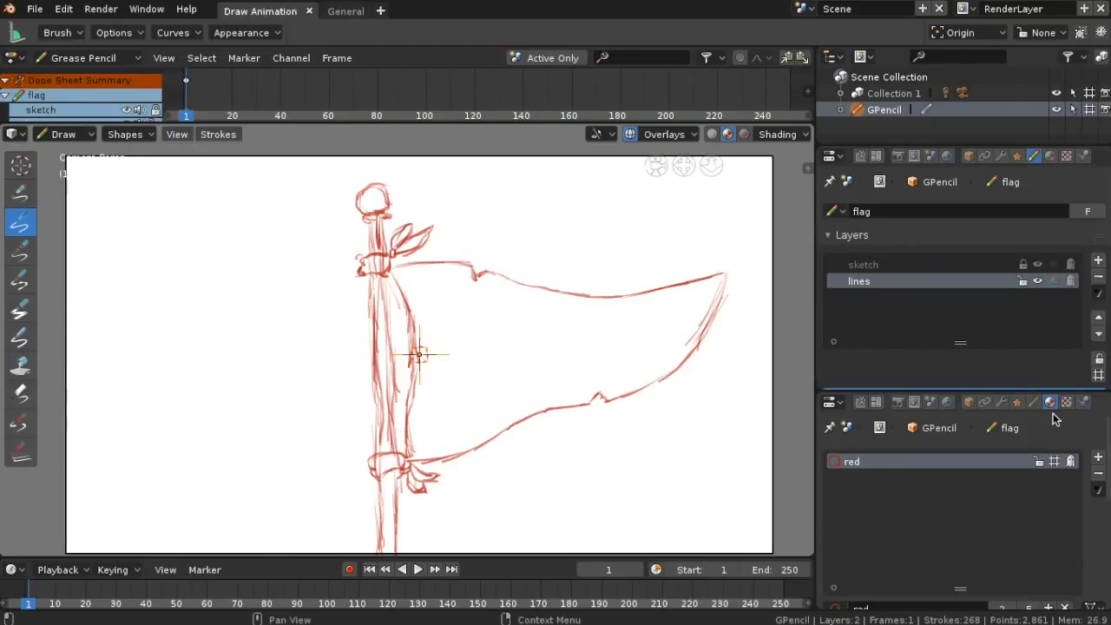
# Add a second material to the flag object and name it "black_stroke"
pyautogui.click(1098, 459)
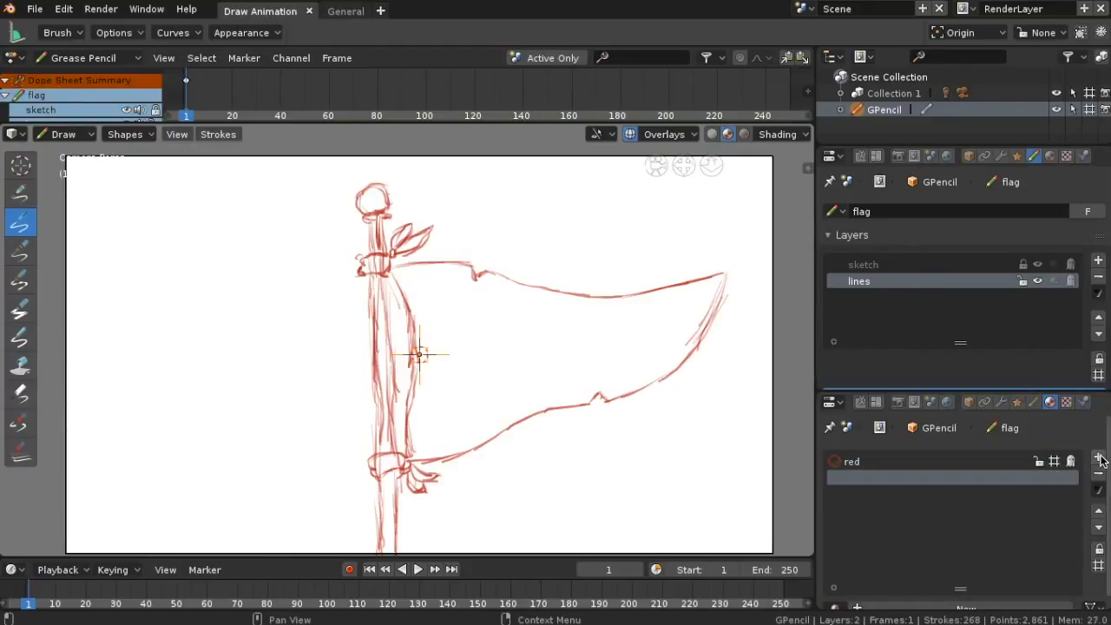
pyautogui.scroll(-1, 925, 539)
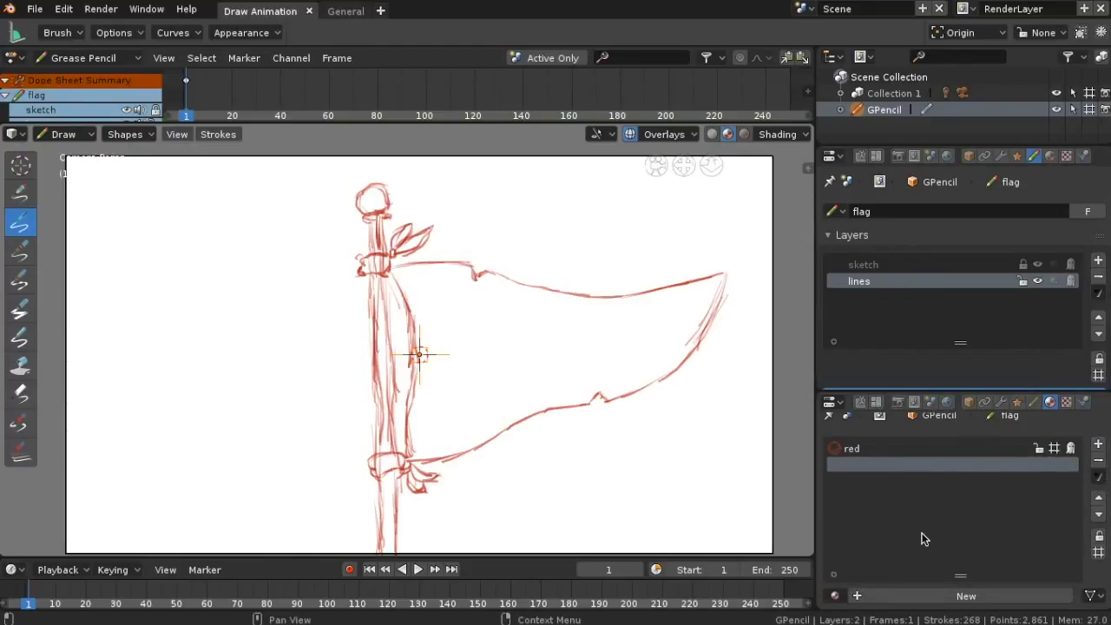
pyautogui.scroll(1, 910, 540)
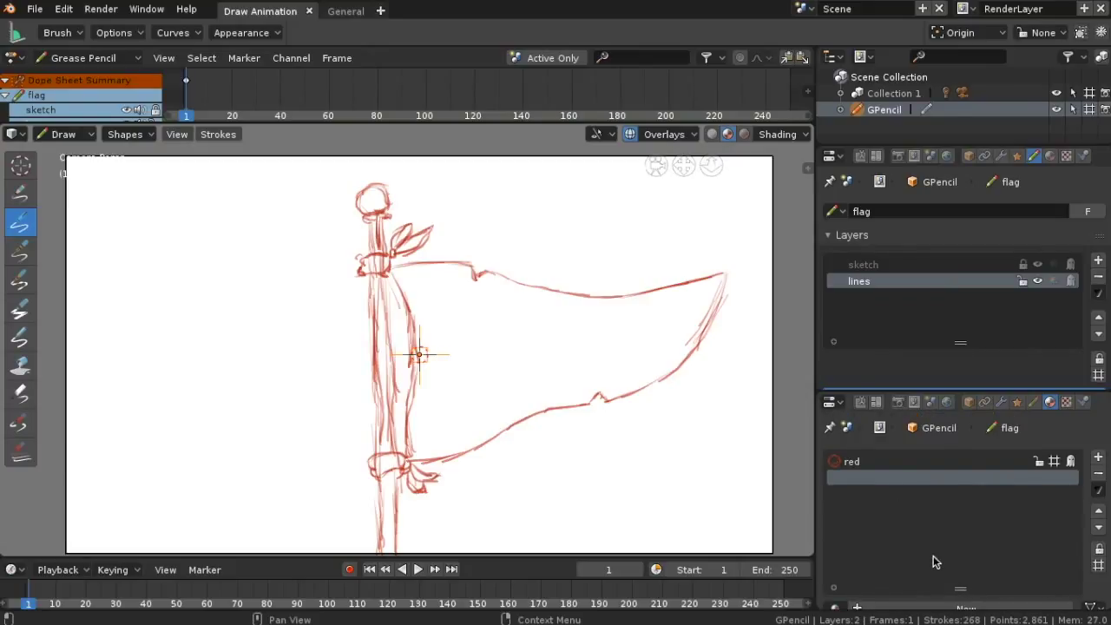
pyautogui.scroll(-1, 935, 560)
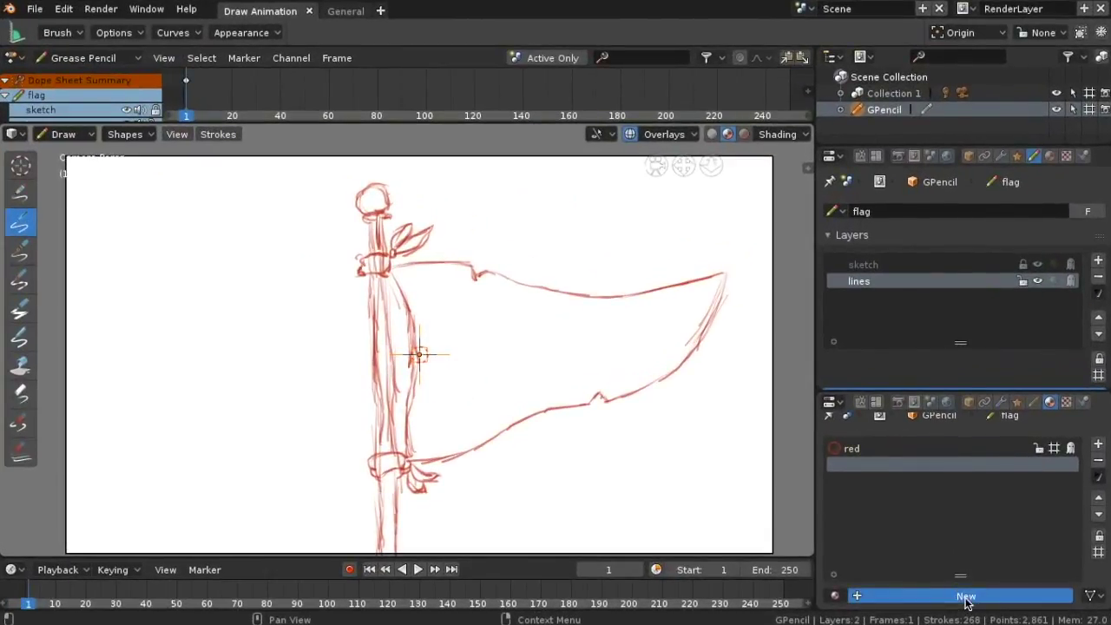
pyautogui.click(967, 597)
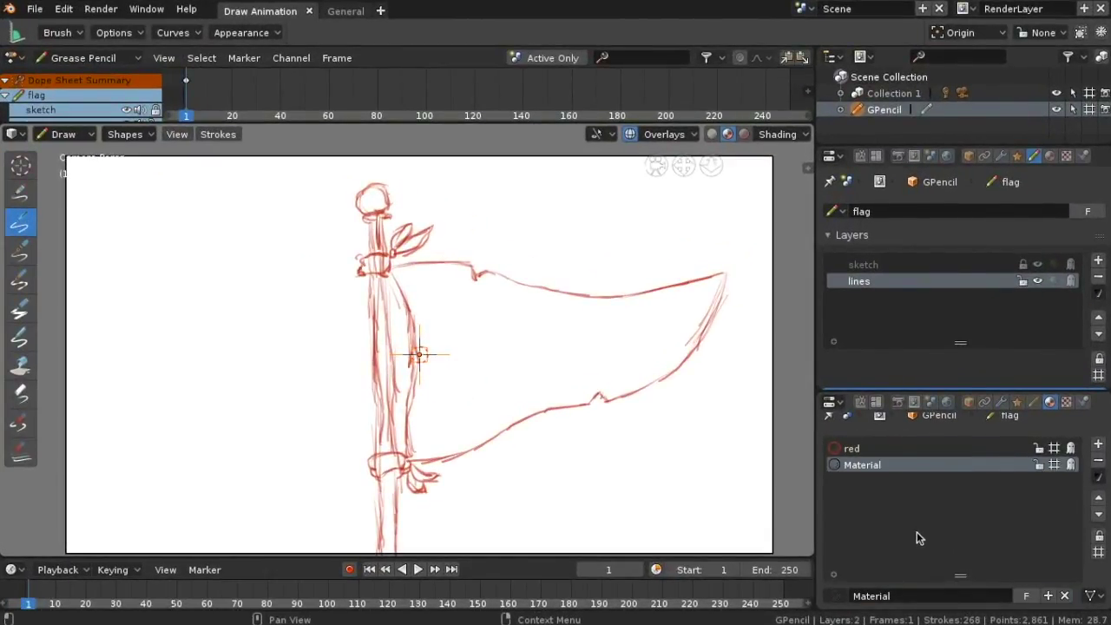
pyautogui.doubleClick(864, 466)
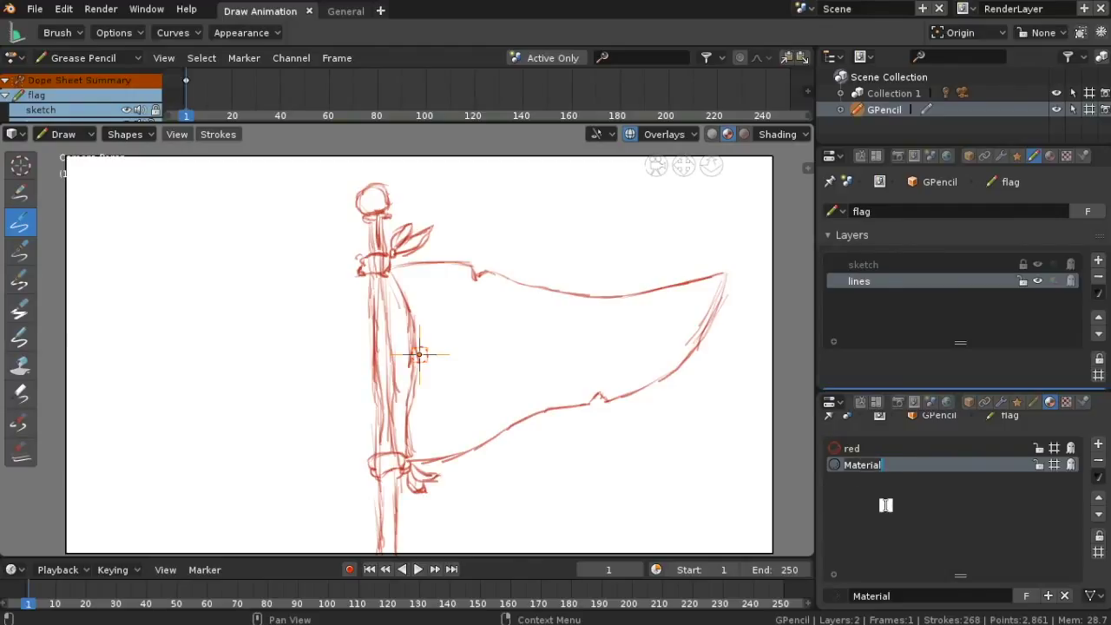
pyautogui.write('Black_stroke')
pyautogui.press('Return')
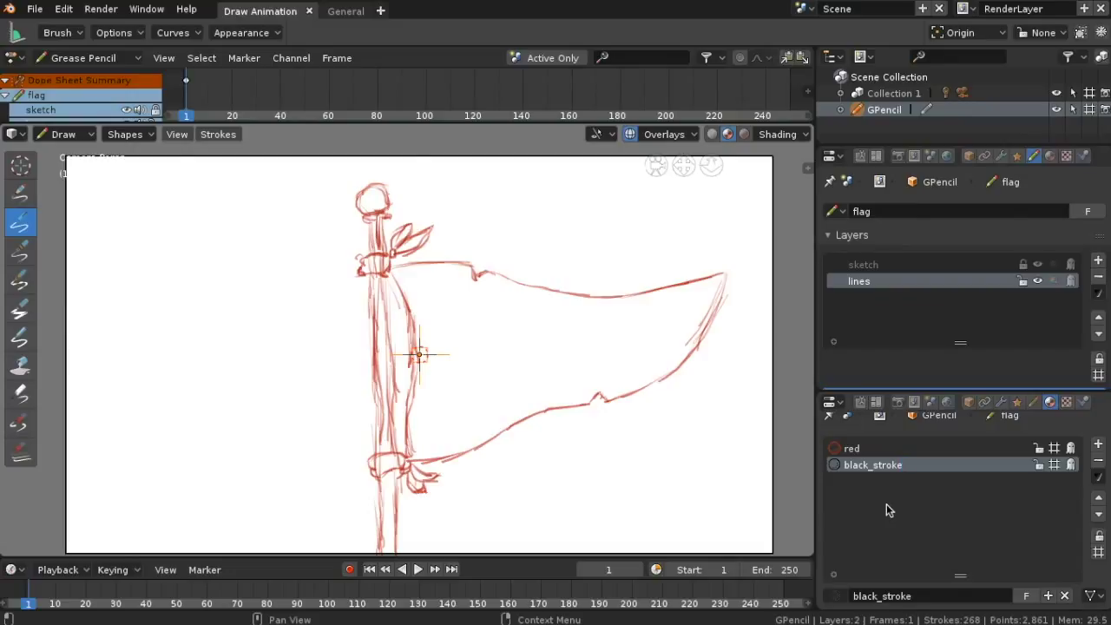
# Check the stroke and fill settings of black_stroke, and assign that material to the 60 px drawing brush
pyautogui.scroll(-5, 896, 500)
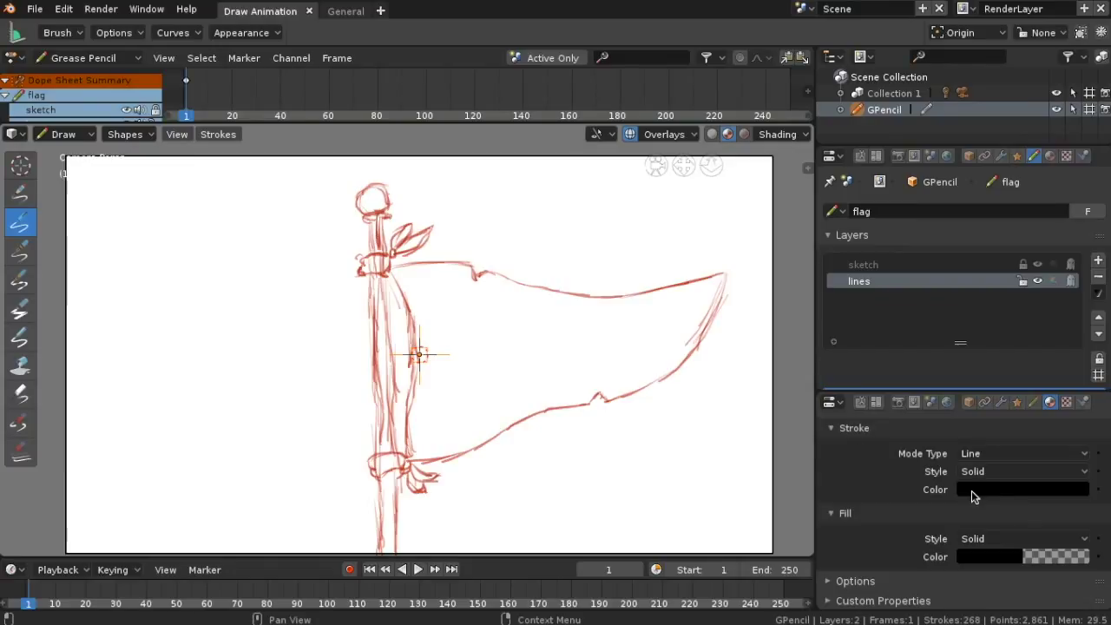
pyautogui.scroll(5, 938, 449)
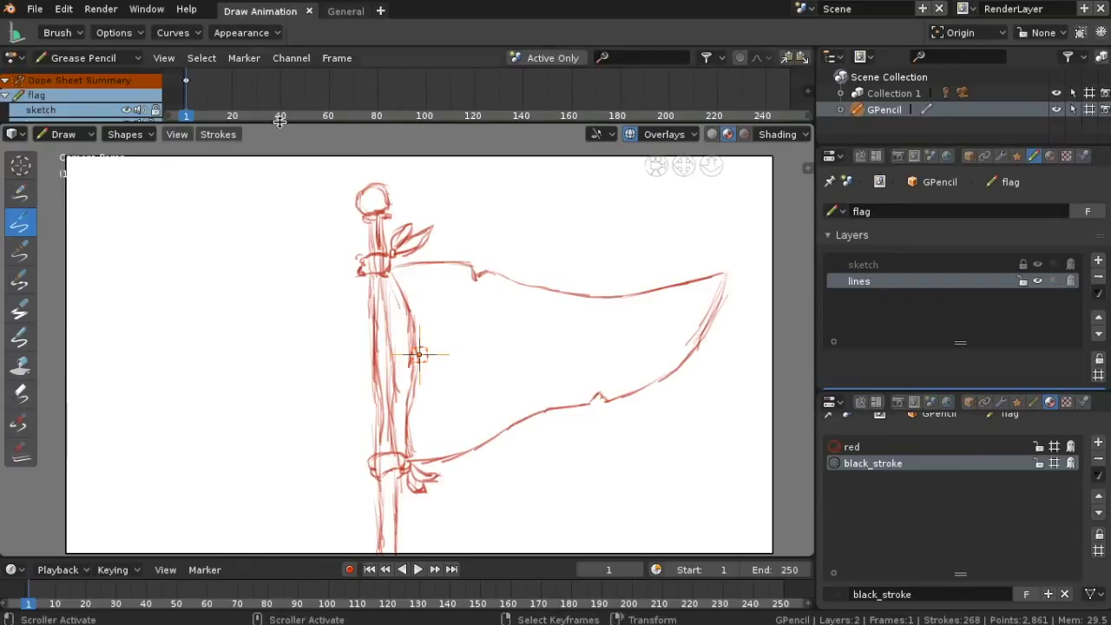
pyautogui.click(21, 254)
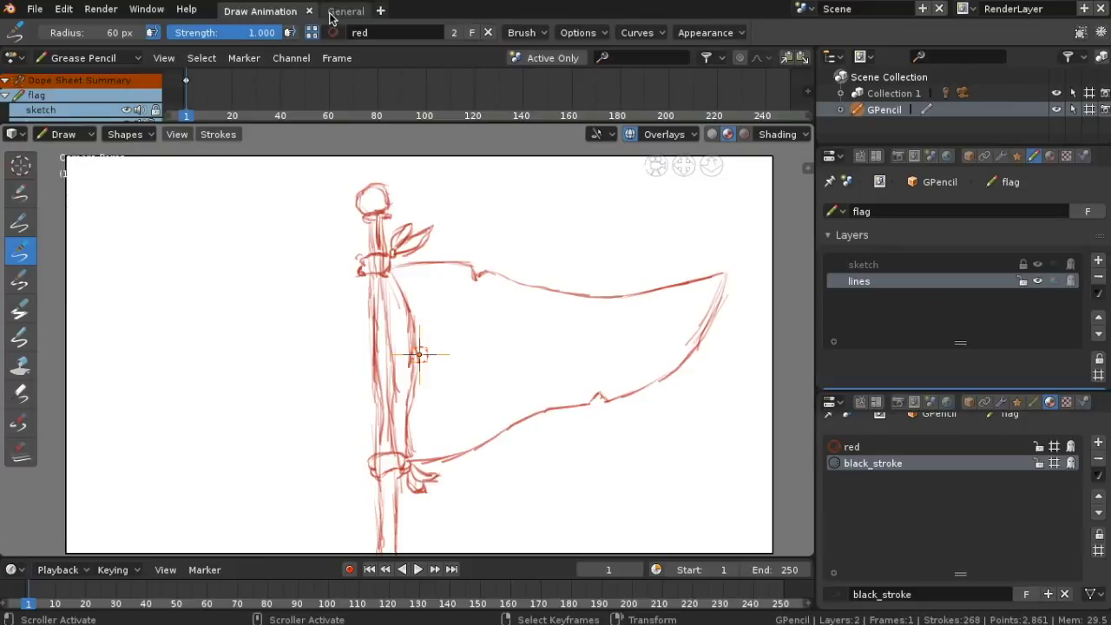
pyautogui.click(335, 35)
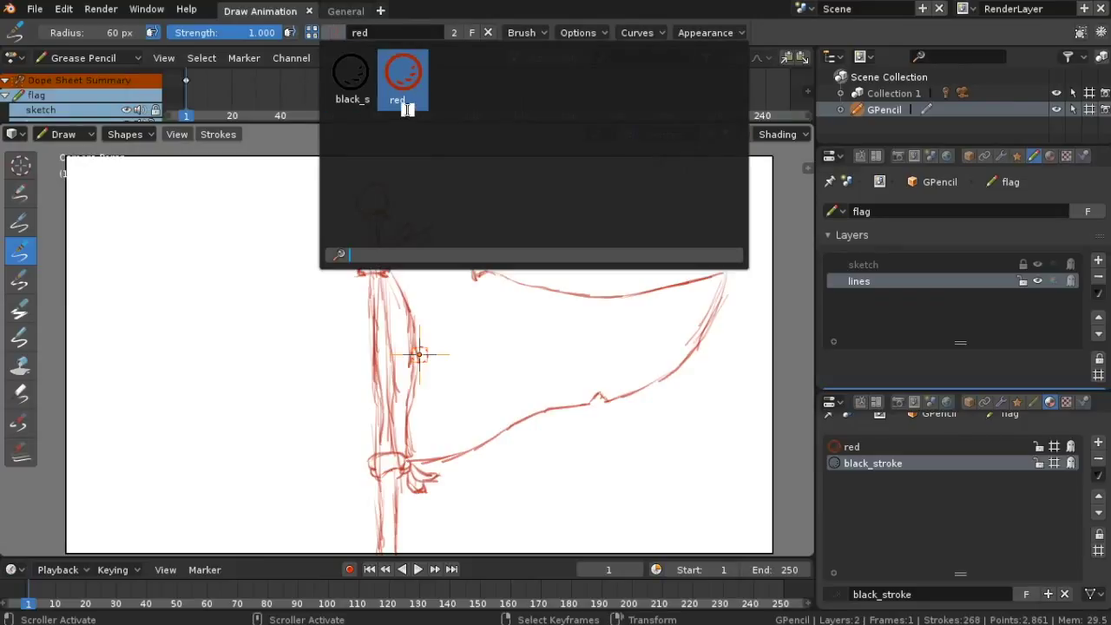
pyautogui.click(352, 78)
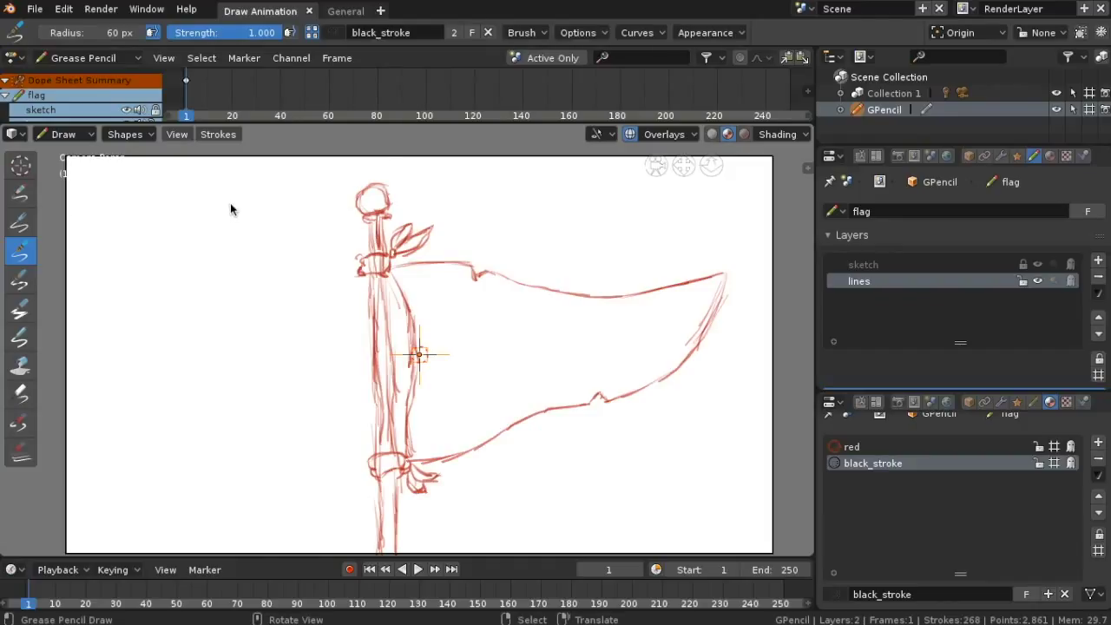
# Set the brush's Active Smooth to 0.500 and compare test strokes beside the flagpole from before and after the change
pyautogui.moveTo(232, 199); pyautogui.dragTo(178, 254)
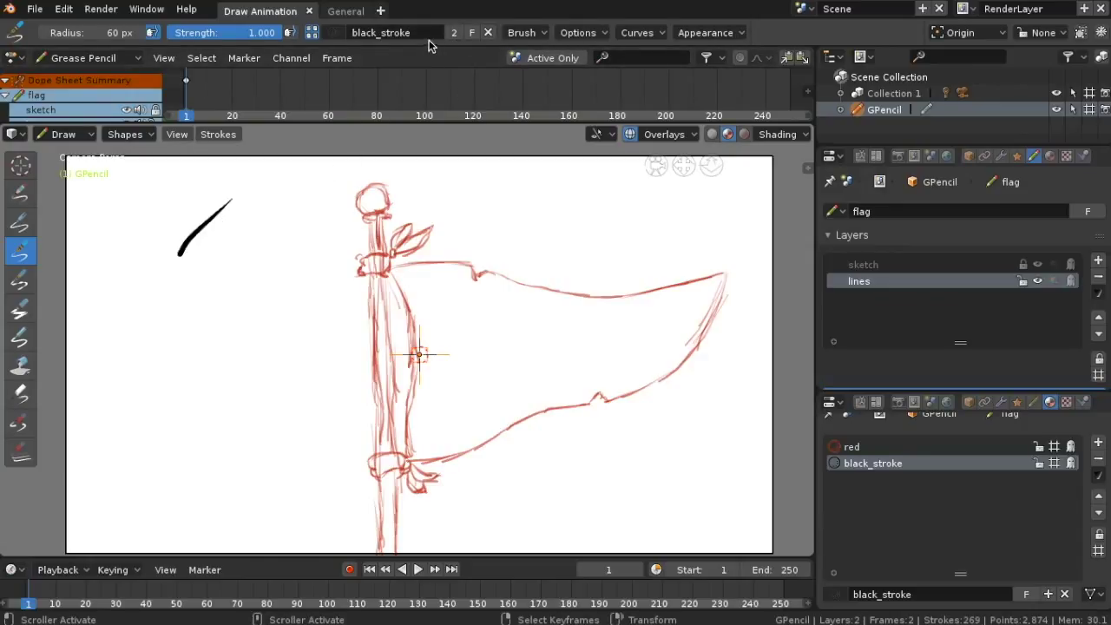
pyautogui.click(607, 37)
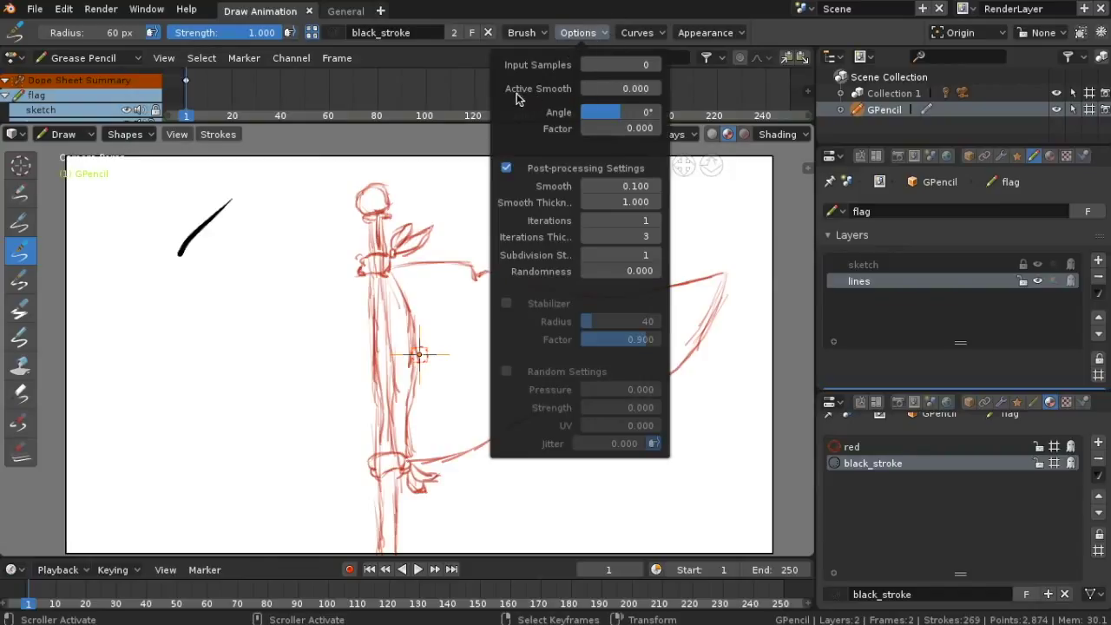
pyautogui.moveTo(605, 90); pyautogui.dragTo(615, 90)
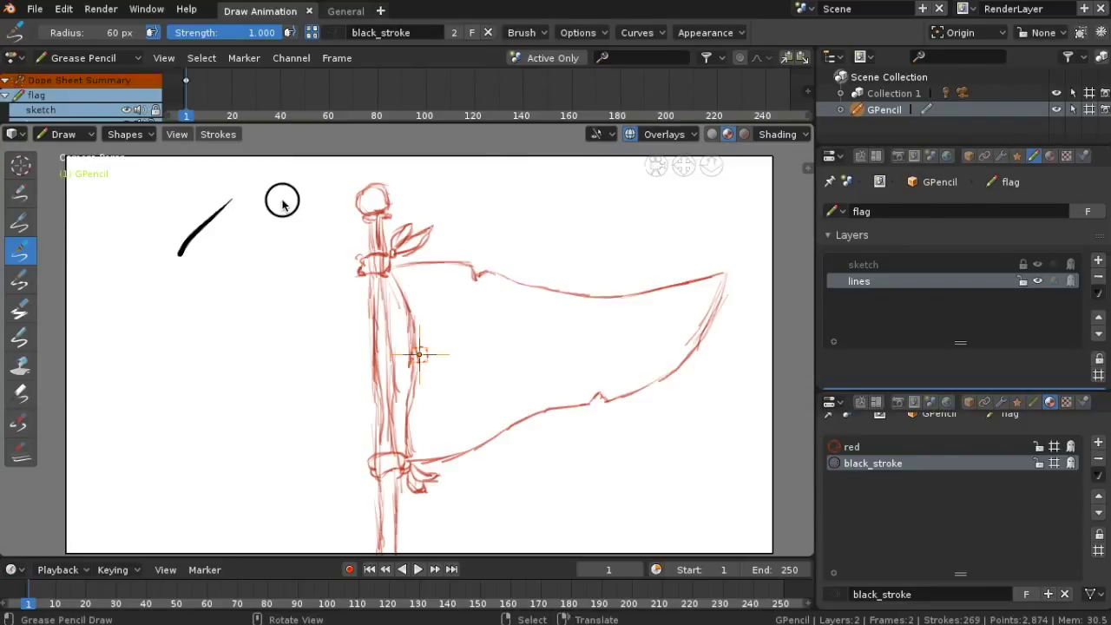
pyautogui.moveTo(211, 264); pyautogui.dragTo(297, 201)
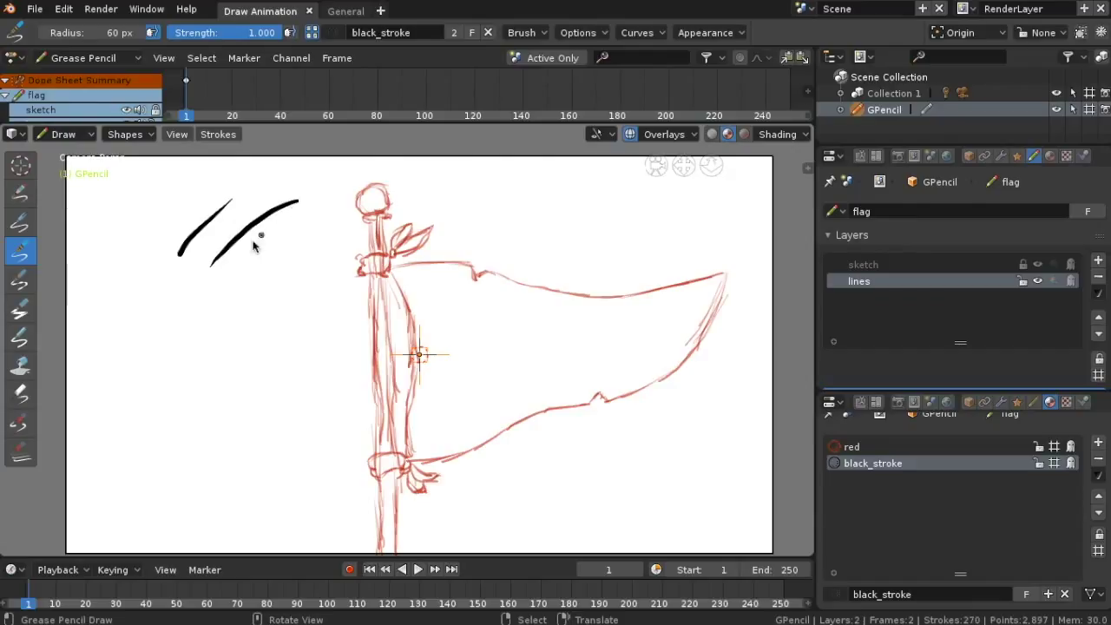
pyautogui.moveTo(208, 300); pyautogui.dragTo(323, 242)
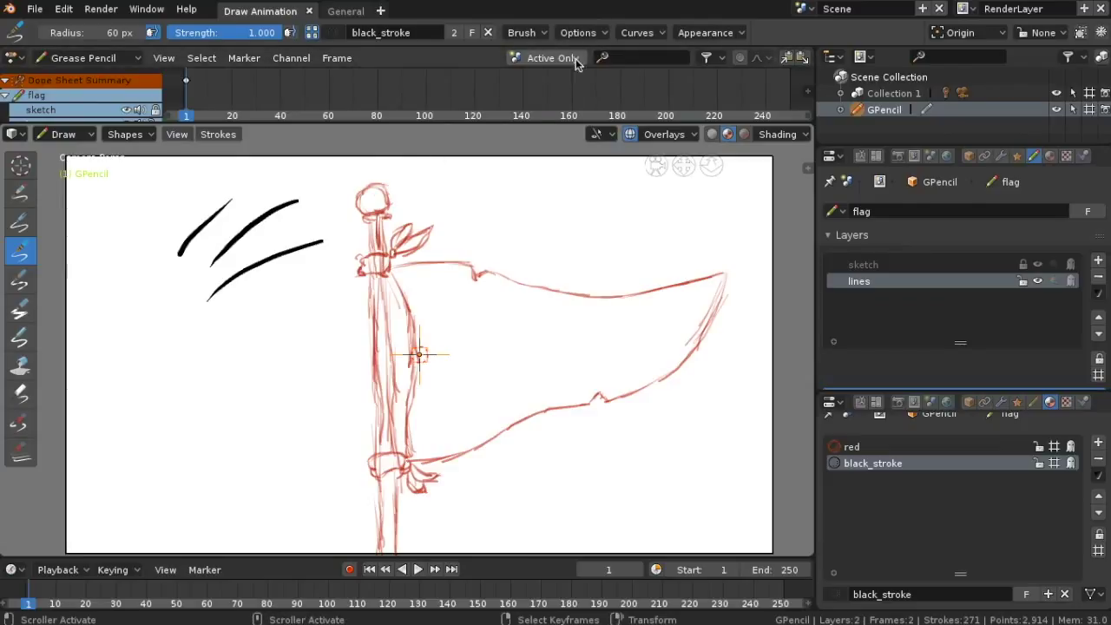
# Set the Smooth value in the brush's post-processing settings to 0.200
pyautogui.click(603, 36)
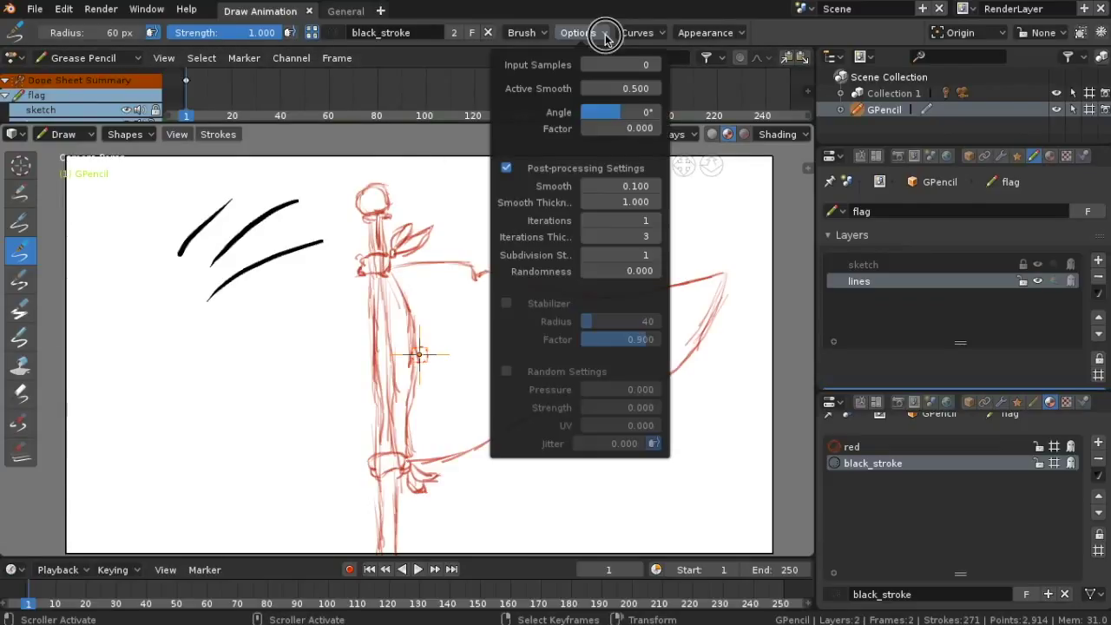
pyautogui.click(616, 185)
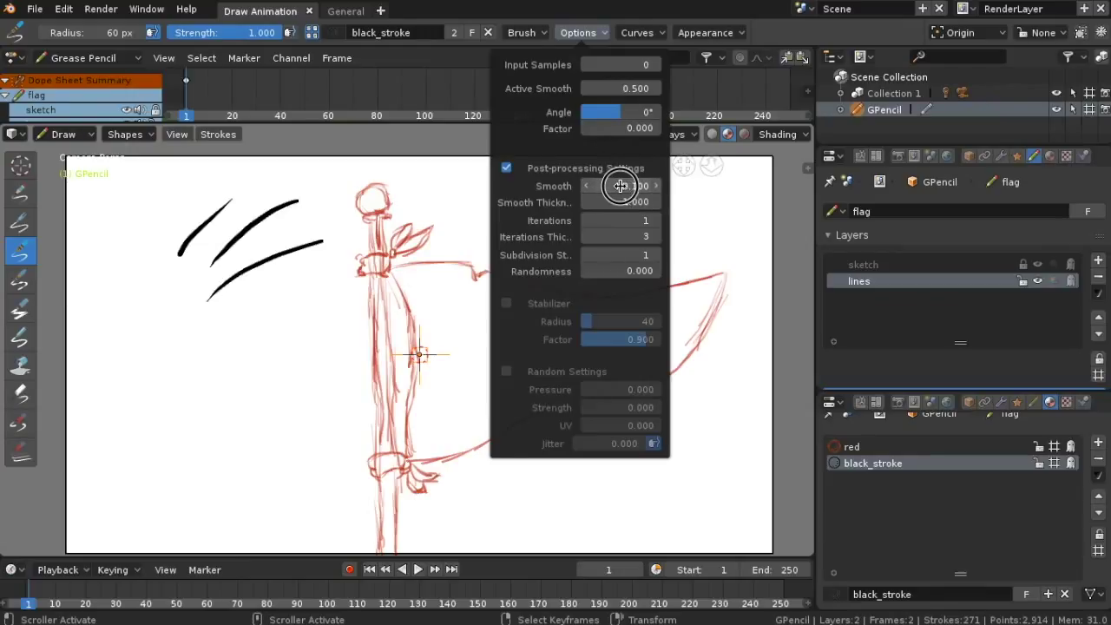
pyautogui.moveTo(620, 186); pyautogui.dragTo(623, 187)
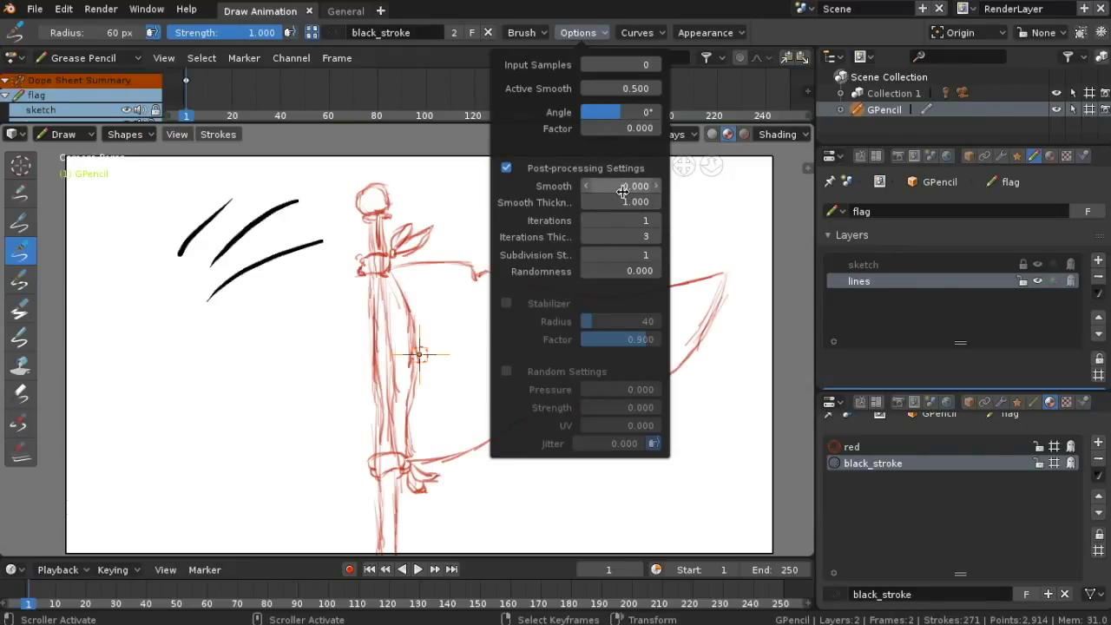
pyautogui.click(618, 186)
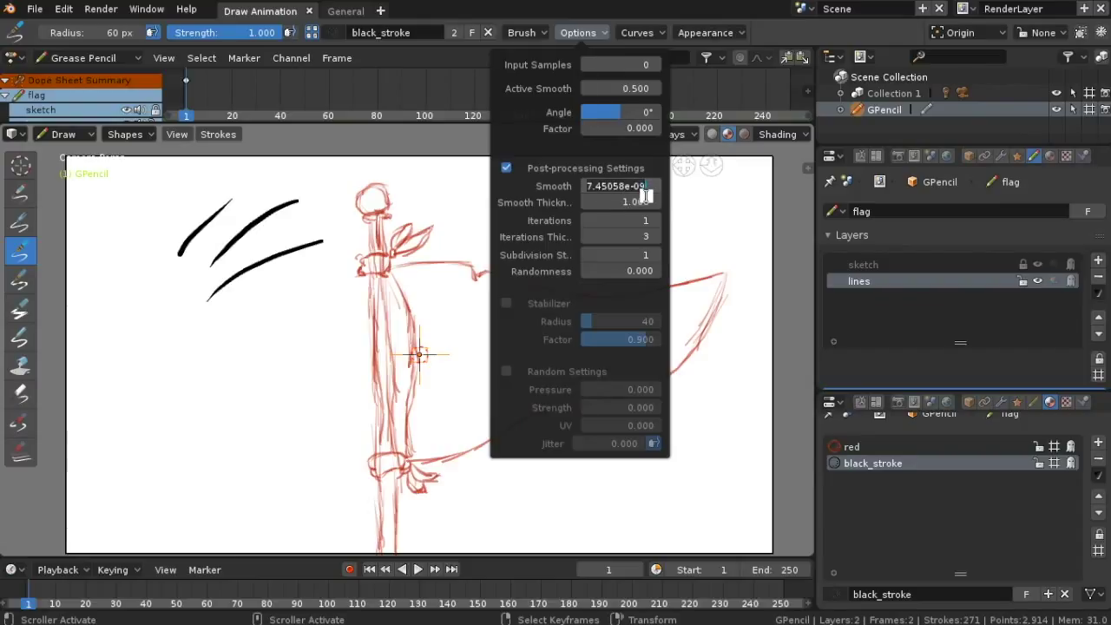
pyautogui.click(684, 194)
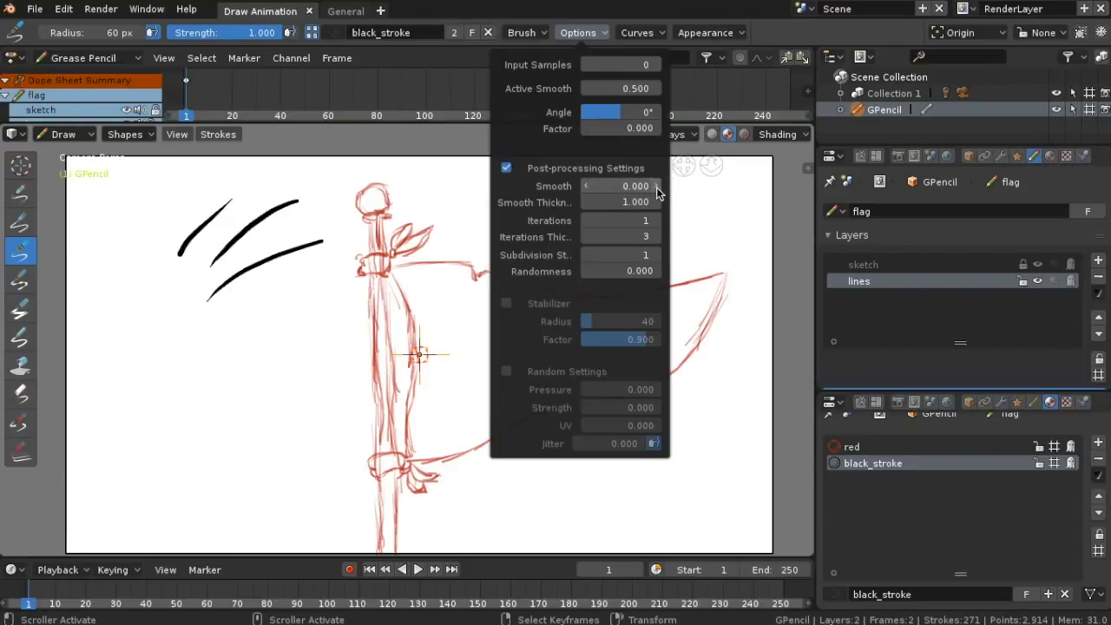
pyautogui.click(657, 187)
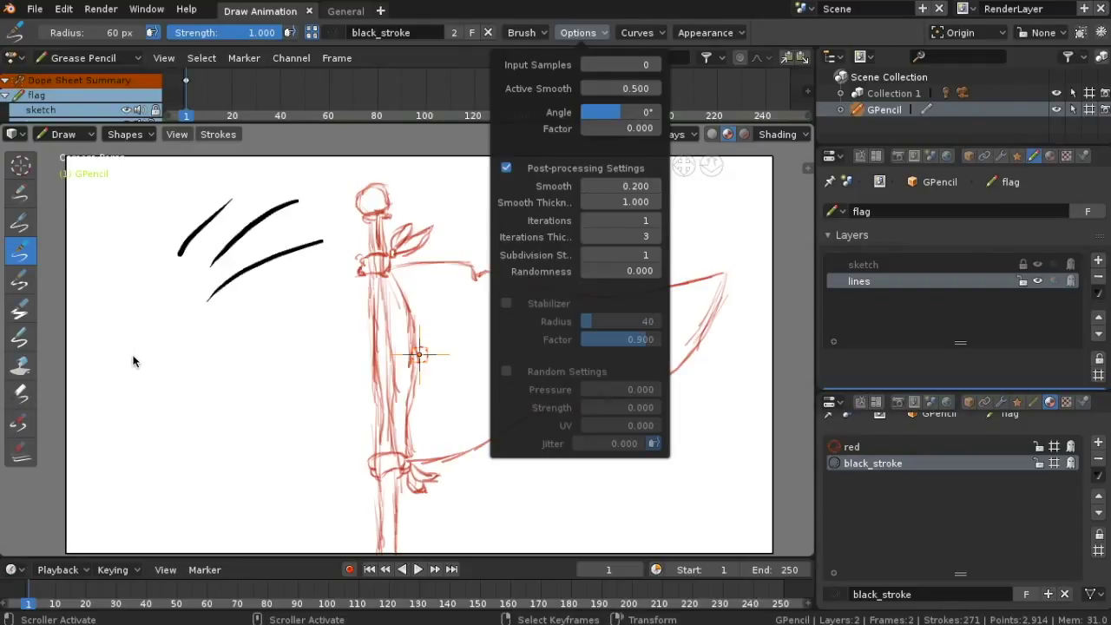
# Try out the smoothing with four parallel curved strokes in the empty area beside the flagpole
pyautogui.moveTo(128, 368); pyautogui.dragTo(236, 325)
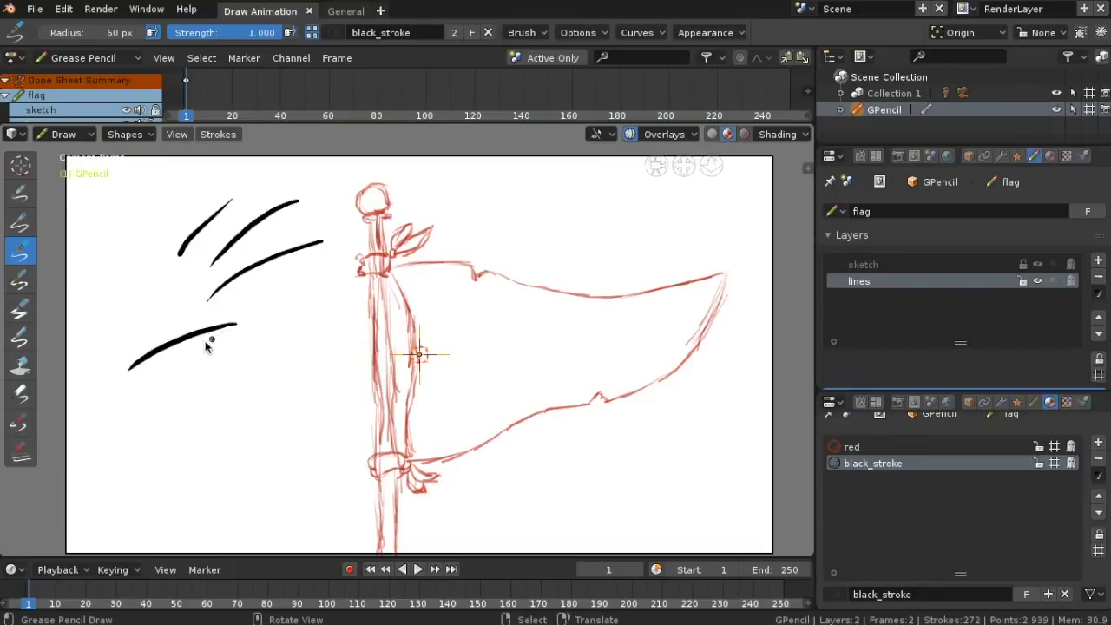
pyautogui.moveTo(155, 378); pyautogui.dragTo(266, 337)
pyautogui.moveTo(168, 393); pyautogui.dragTo(273, 356)
pyautogui.moveTo(195, 410); pyautogui.dragTo(299, 372)
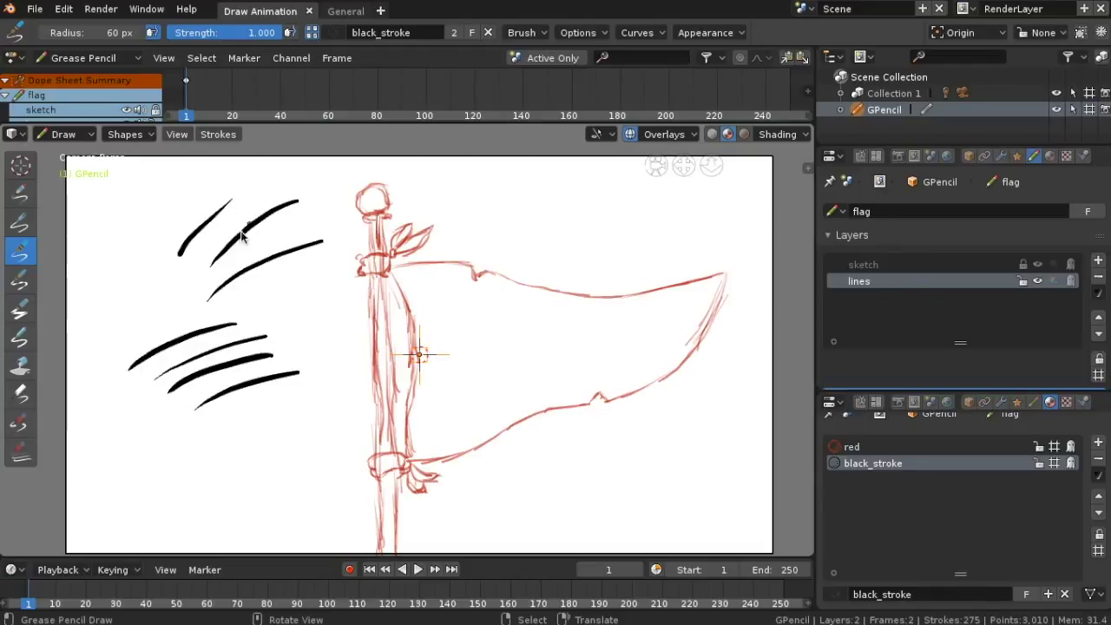
# Erase all the black test strokes beside the flagpole with the 30 px eraser
pyautogui.click(19, 453)
pyautogui.moveTo(227, 219)
pyautogui.mouseDown()
pyautogui.moveTo(173, 278)
pyautogui.moveTo(292, 239)
pyautogui.mouseUp()
pyautogui.hotkey('ctrl', 'z')
pyautogui.hotkey('ctrl', 'z')
pyautogui.hotkey('ctrl', 'z')
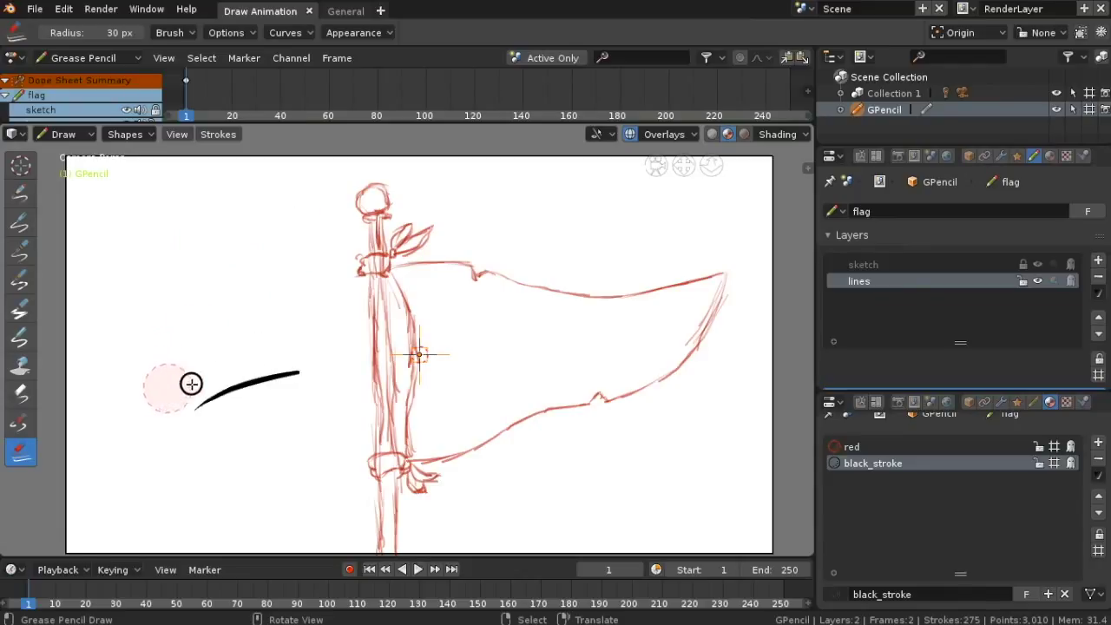
# Return to the drawing brush with the black_stroke material and reduce its radius to 50 px
pyautogui.click(19, 224)
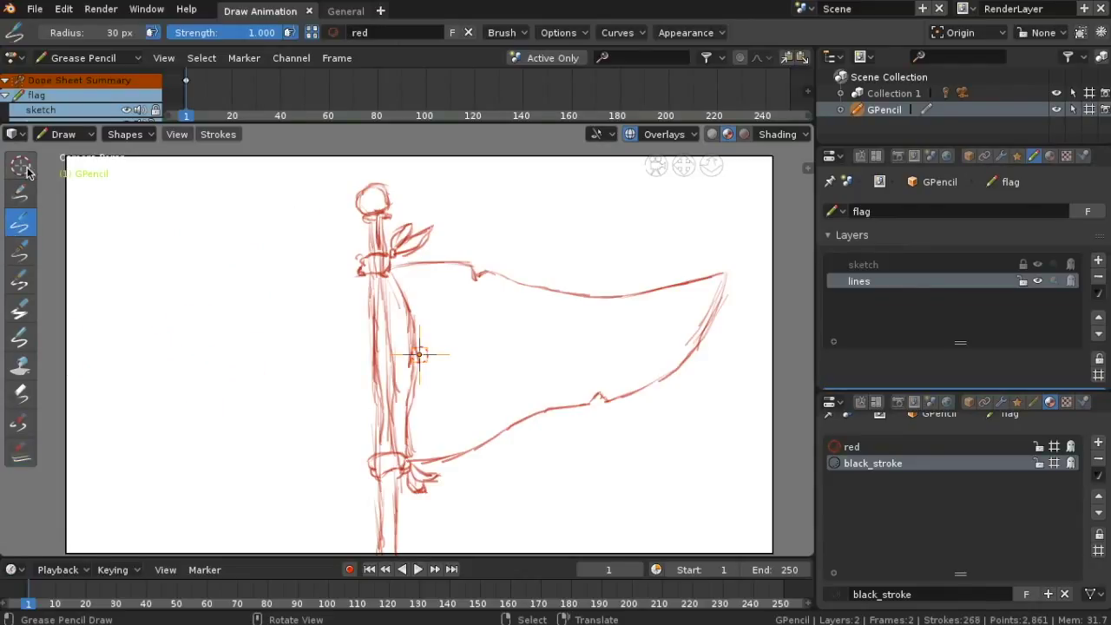
pyautogui.click(20, 252)
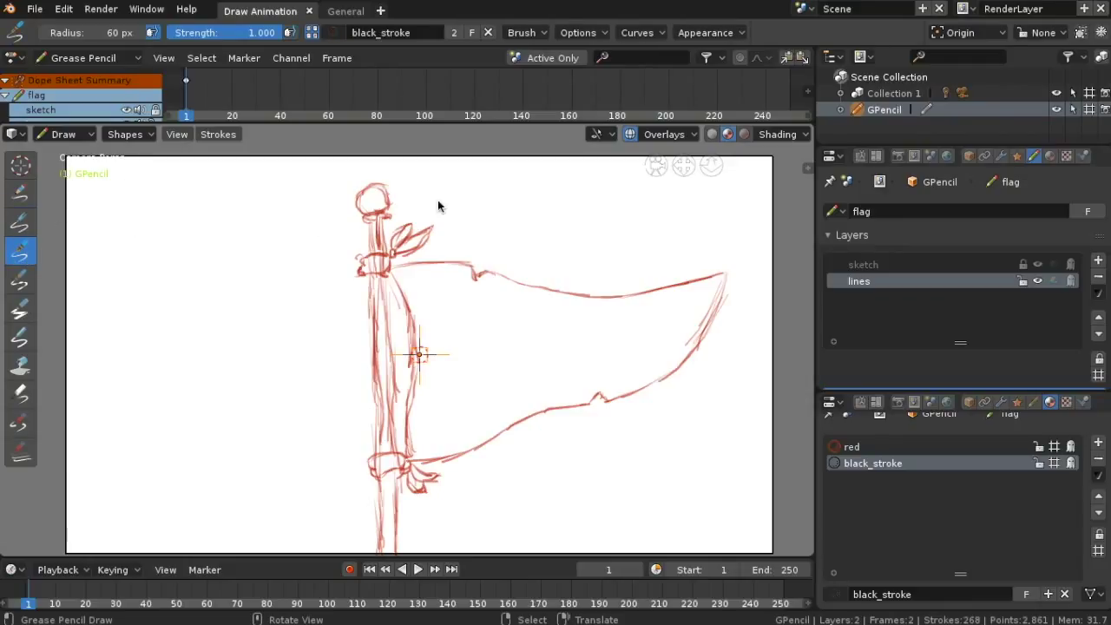
pyautogui.moveTo(112, 33); pyautogui.dragTo(96, 33)
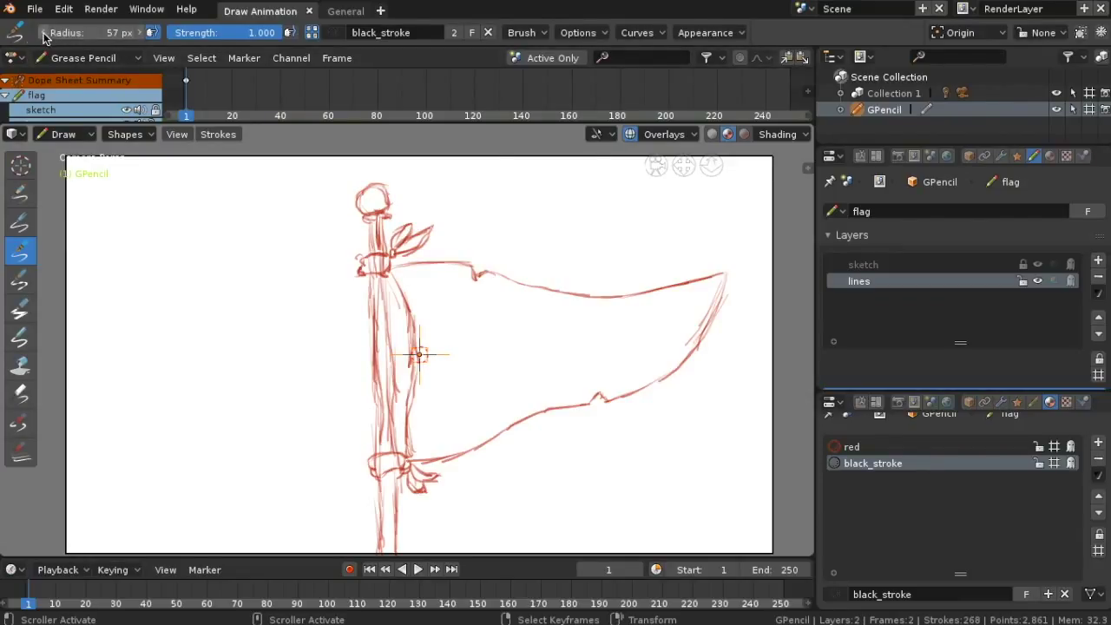
pyautogui.click(43, 33)
pyautogui.click(43, 33)
pyautogui.click(43, 33)
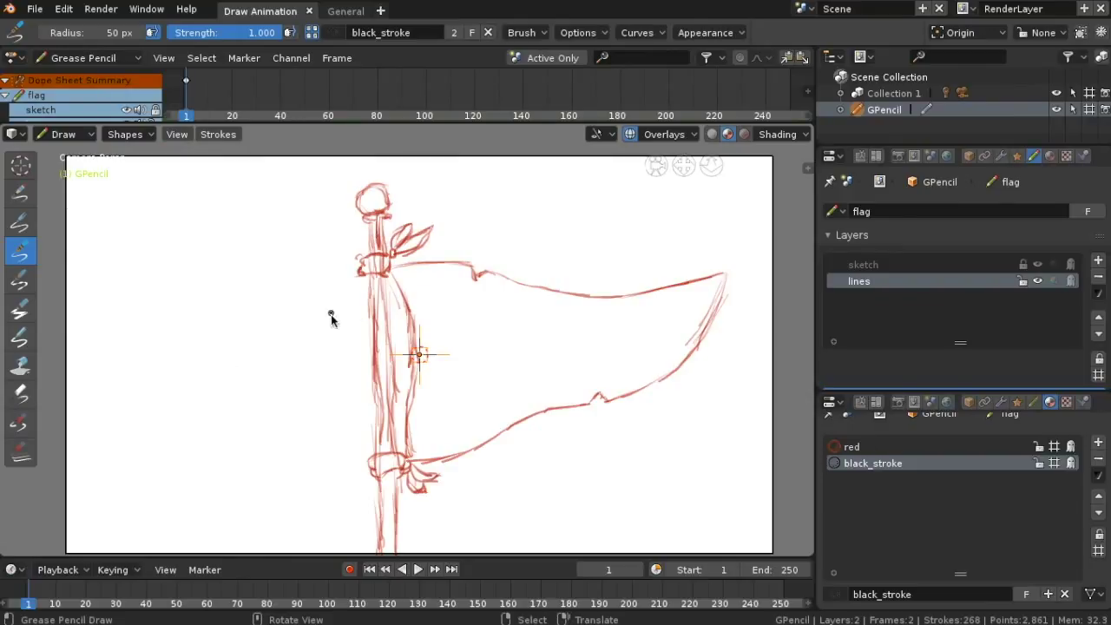
# Trace the round knob on top of the flagpole and the collar beneath it in black on the lines layer
pyautogui.scroll(2, 359, 338)
pyautogui.moveTo(351, 374)
pyautogui.keyDown('shift'); pyautogui.mouseDown(button='middle')
pyautogui.moveTo(330, 532)
pyautogui.moveTo(331, 521)
pyautogui.mouseUp(button='middle'); pyautogui.keyUp('shift')
pyautogui.scroll(3, 351, 414)
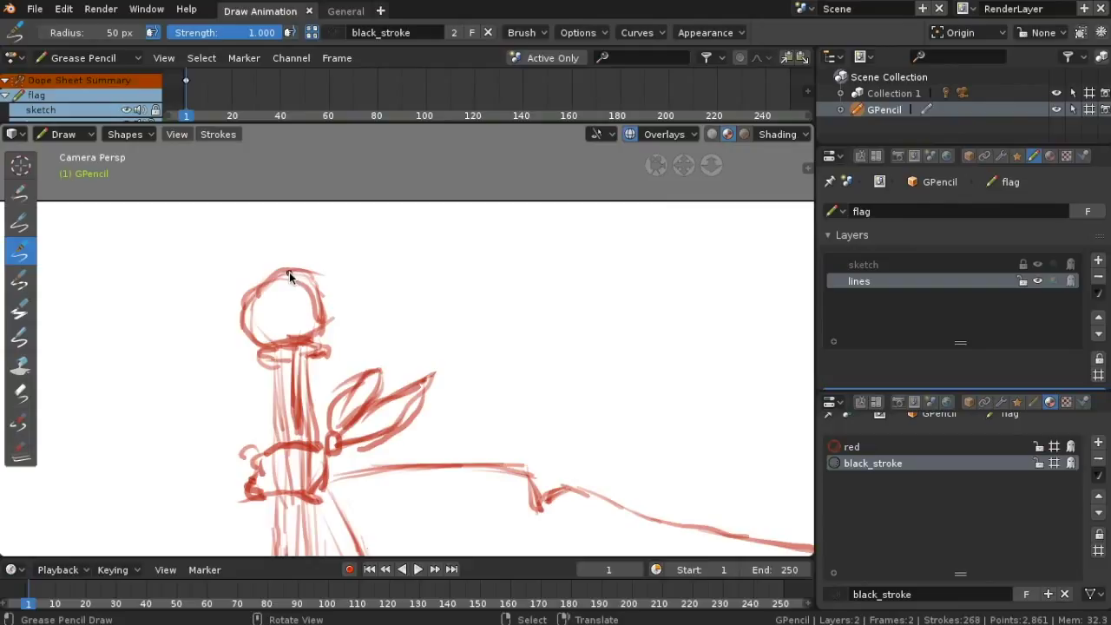
pyautogui.moveTo(286, 273)
pyautogui.mouseDown()
pyautogui.moveTo(257, 287)
pyautogui.moveTo(246, 317)
pyautogui.moveTo(264, 340)
pyautogui.moveTo(289, 344)
pyautogui.moveTo(317, 313)
pyautogui.moveTo(315, 291)
pyautogui.moveTo(289, 270)
pyautogui.mouseUp()
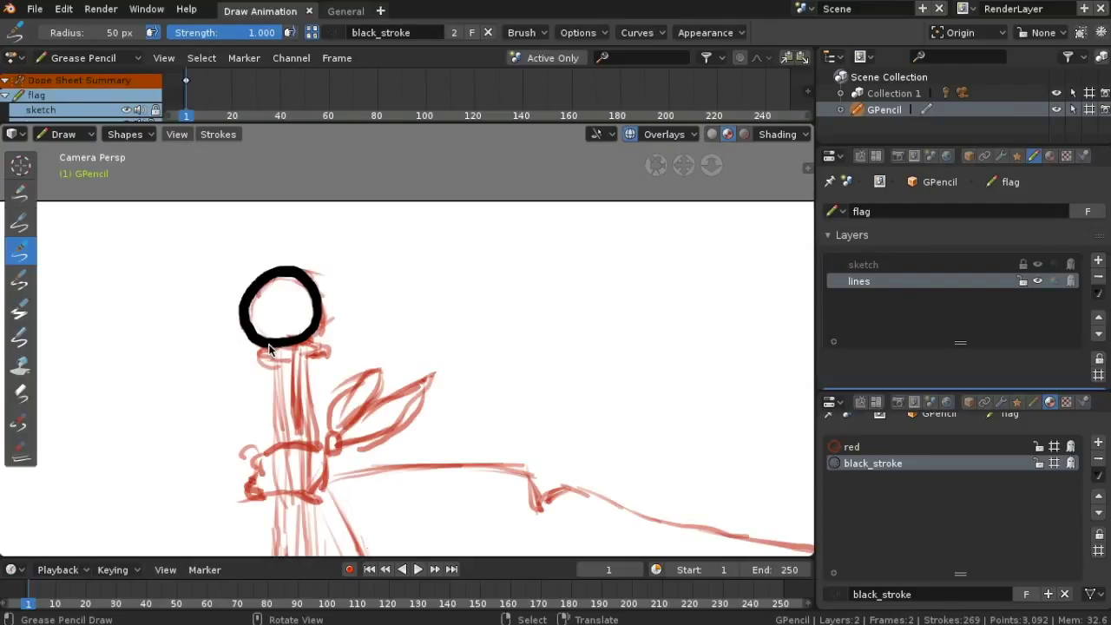
pyautogui.moveTo(264, 349)
pyautogui.mouseDown()
pyautogui.moveTo(258, 339)
pyautogui.moveTo(248, 358)
pyautogui.moveTo(293, 363)
pyautogui.moveTo(311, 357)
pyautogui.moveTo(310, 343)
pyautogui.moveTo(321, 347)
pyautogui.mouseUp()
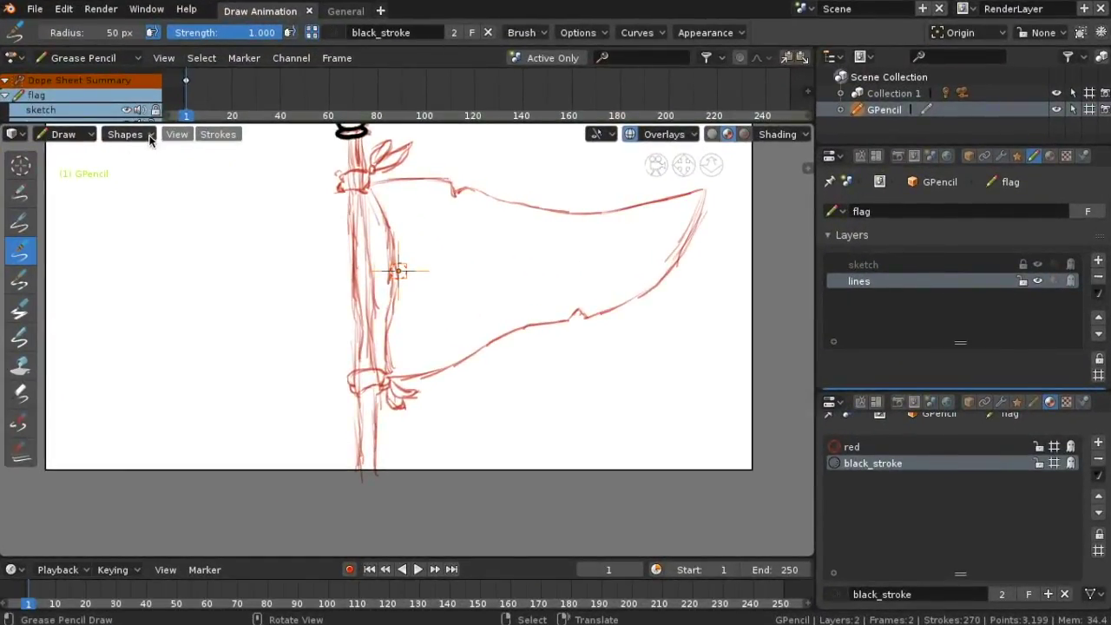
# Draw the flagpole's two long edges as straight lines running from the collar down past the page's lower border
pyautogui.click(149, 137)
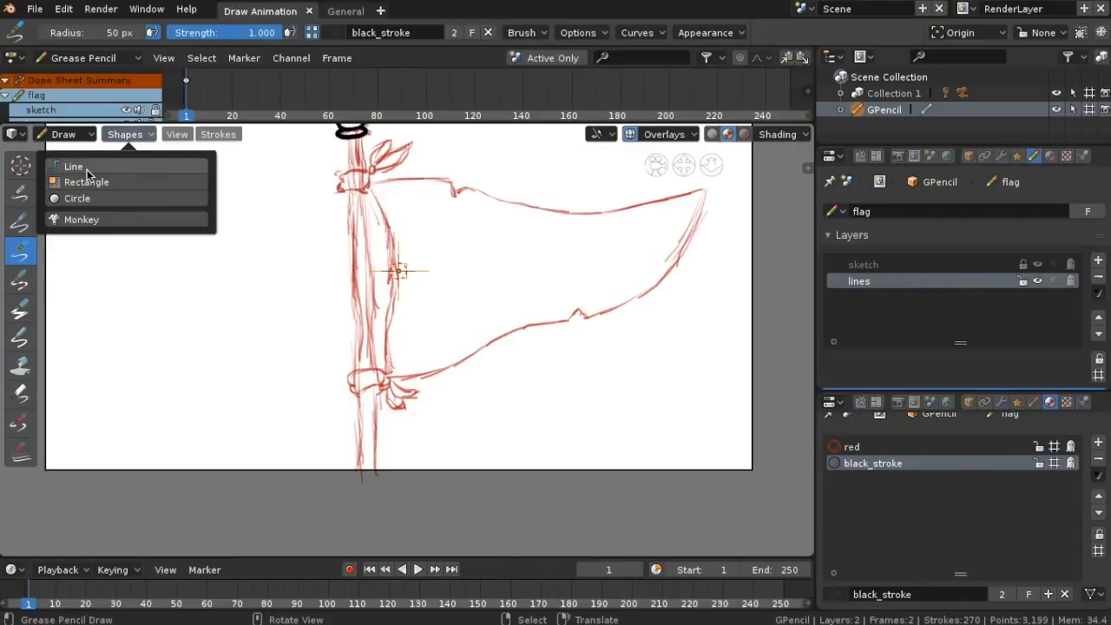
pyautogui.click(76, 166)
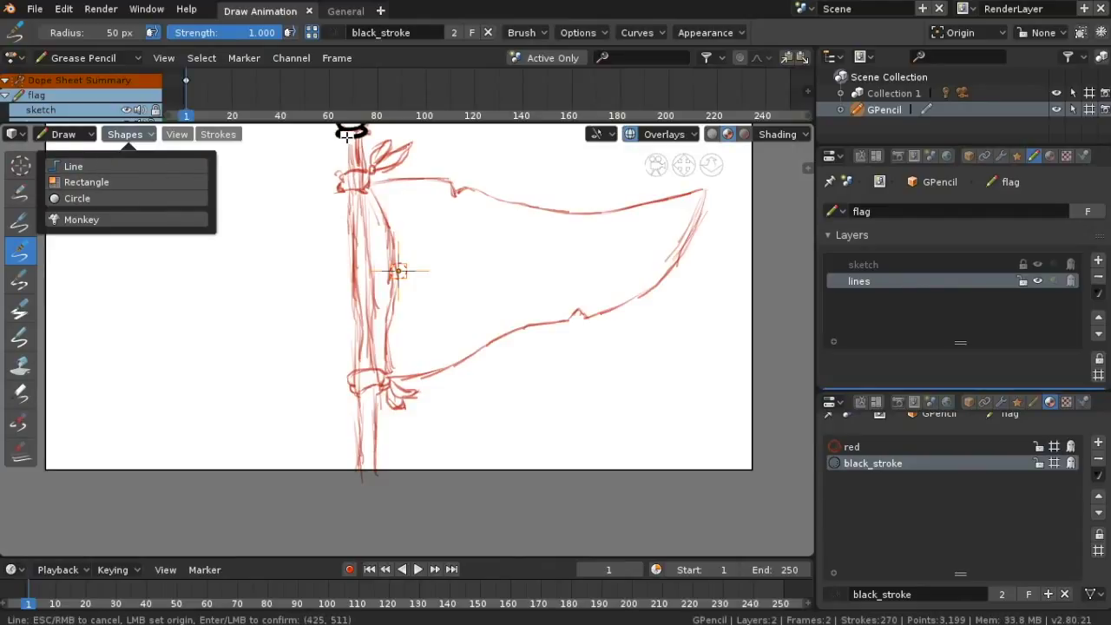
pyautogui.moveTo(347, 135); pyautogui.dragTo(361, 484)
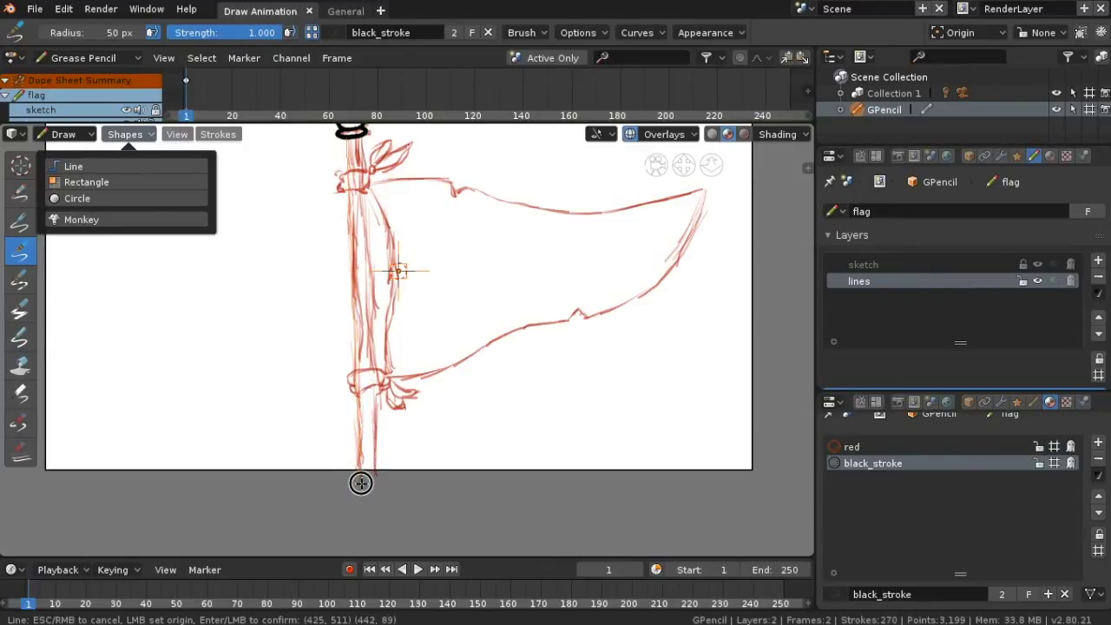
pyautogui.click(361, 484)
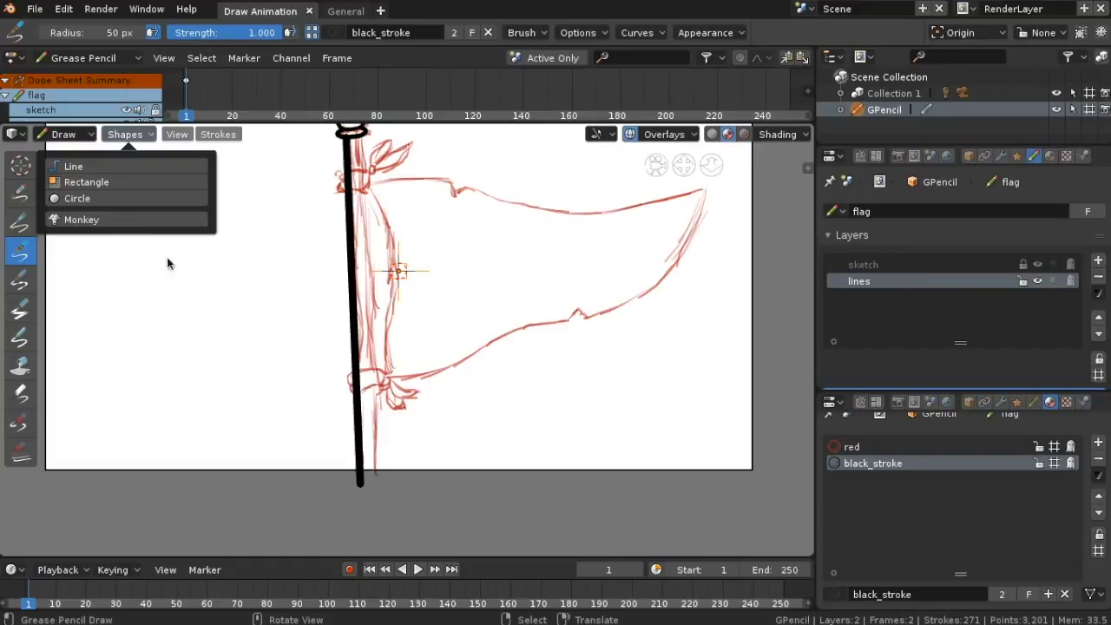
pyautogui.click(82, 162)
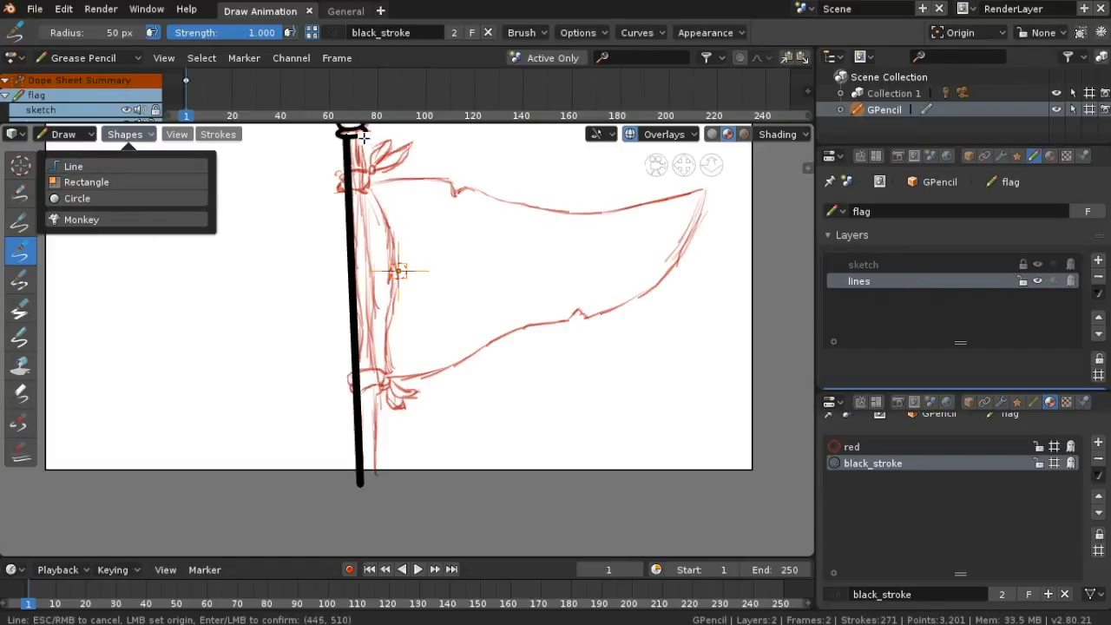
pyautogui.moveTo(362, 133); pyautogui.dragTo(378, 488)
pyautogui.click(377, 488)
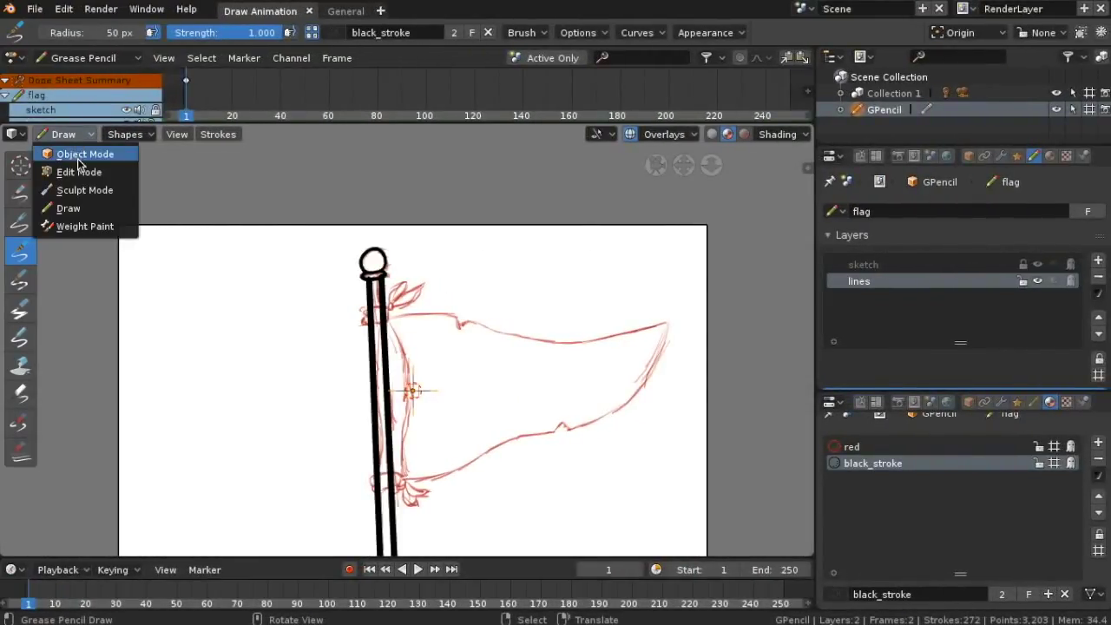
# In Edit Mode, select the strokes of the round knob and collar and scale them up slightly
pyautogui.click(78, 172)
pyautogui.scroll(5, 317, 280)
pyautogui.press('a')
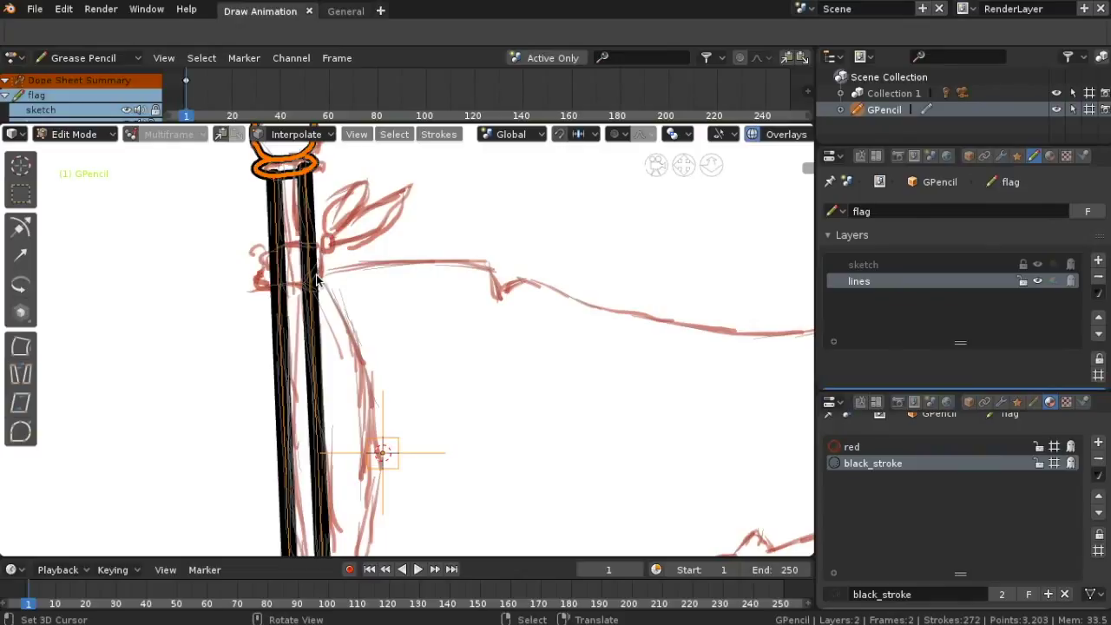
pyautogui.scroll(-2, 338, 221)
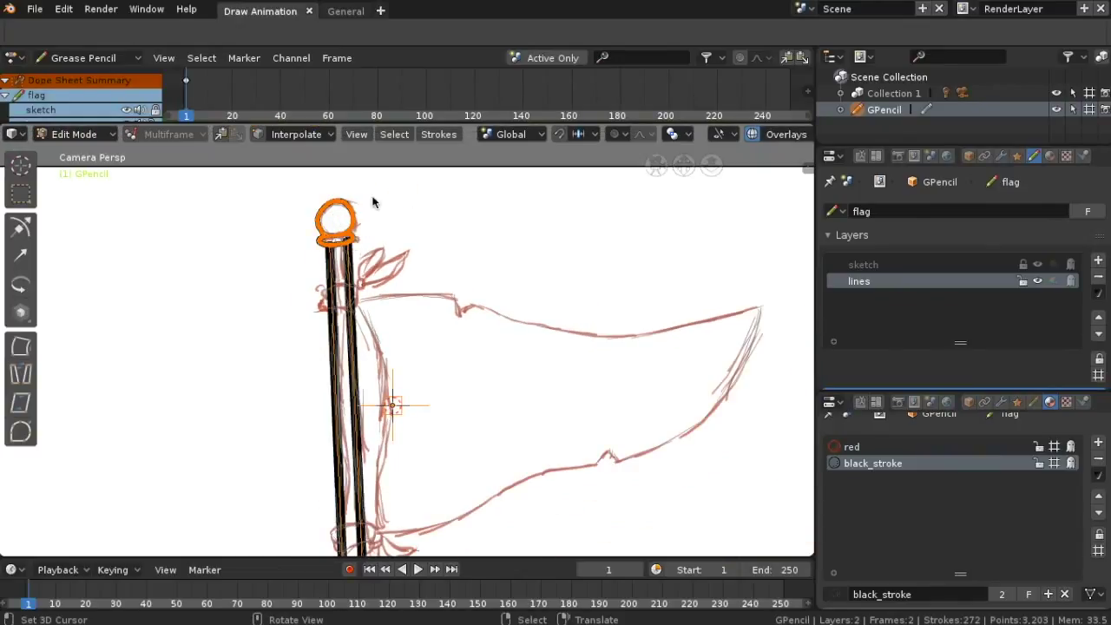
pyautogui.press('s')
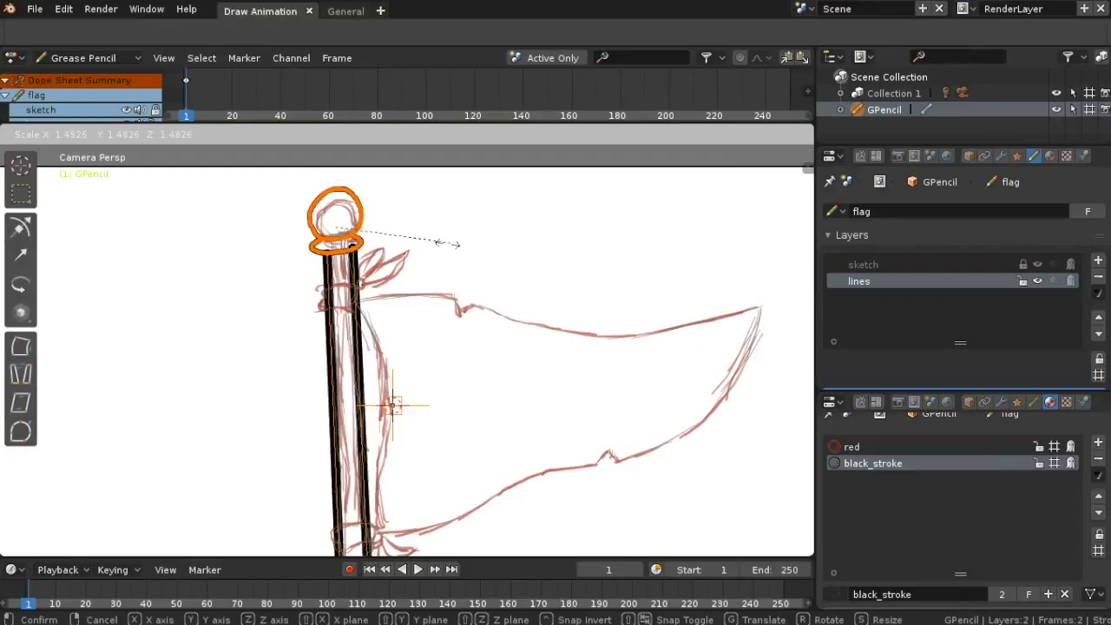
pyautogui.click(441, 244)
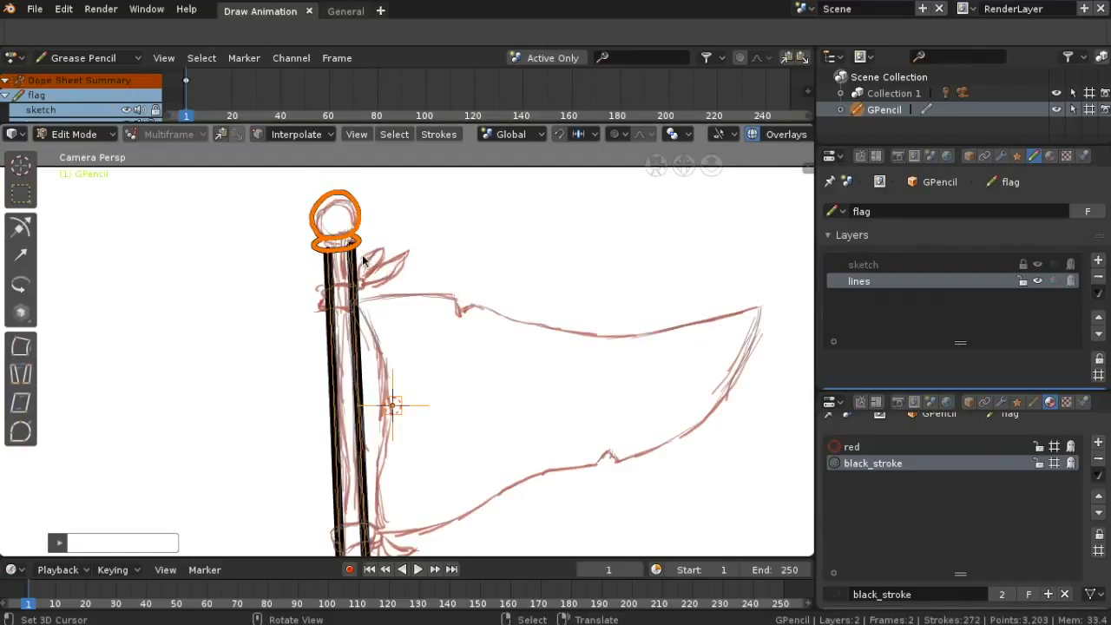
# Move the flagpole's right edge line closer to the left one to make the pole narrower
pyautogui.scroll(-1, 354, 264)
pyautogui.keyDown('shift'); pyautogui.moveTo(429, 347); pyautogui.dragTo(406, 231, button='middle'); pyautogui.keyUp('shift')
pyautogui.scroll(1, 406, 231)
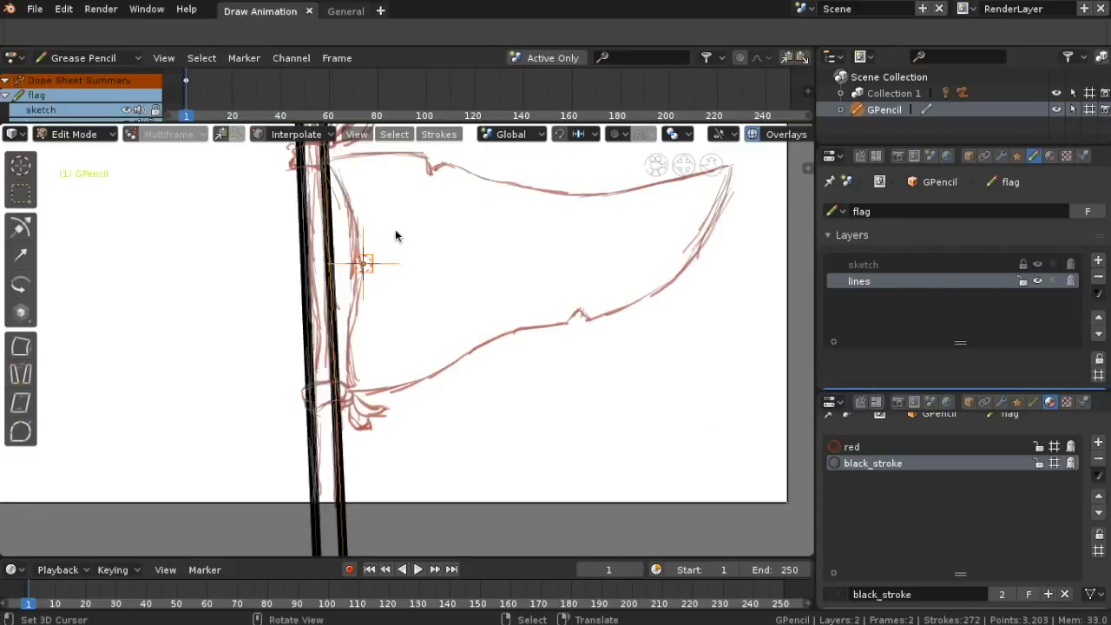
pyautogui.scroll(-1, 398, 230)
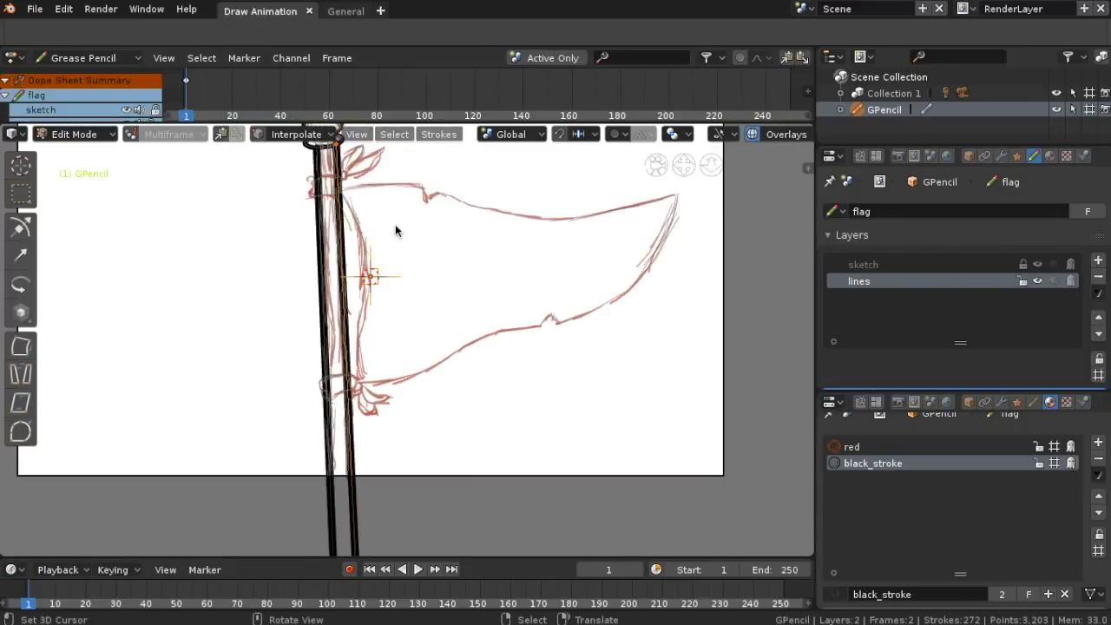
pyautogui.press('g')
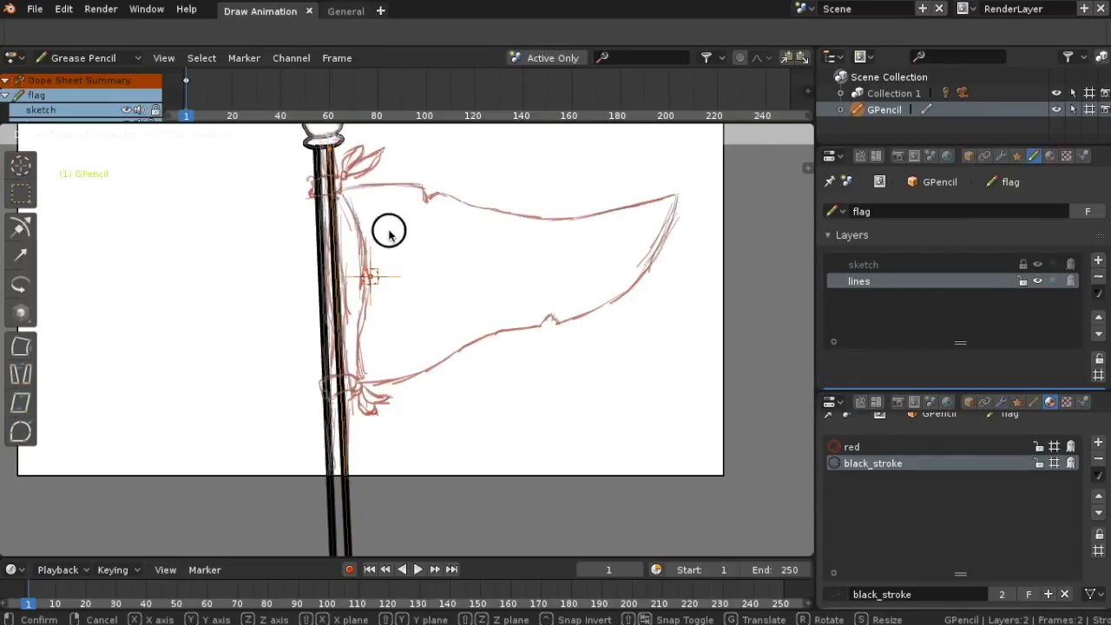
pyautogui.click(387, 231)
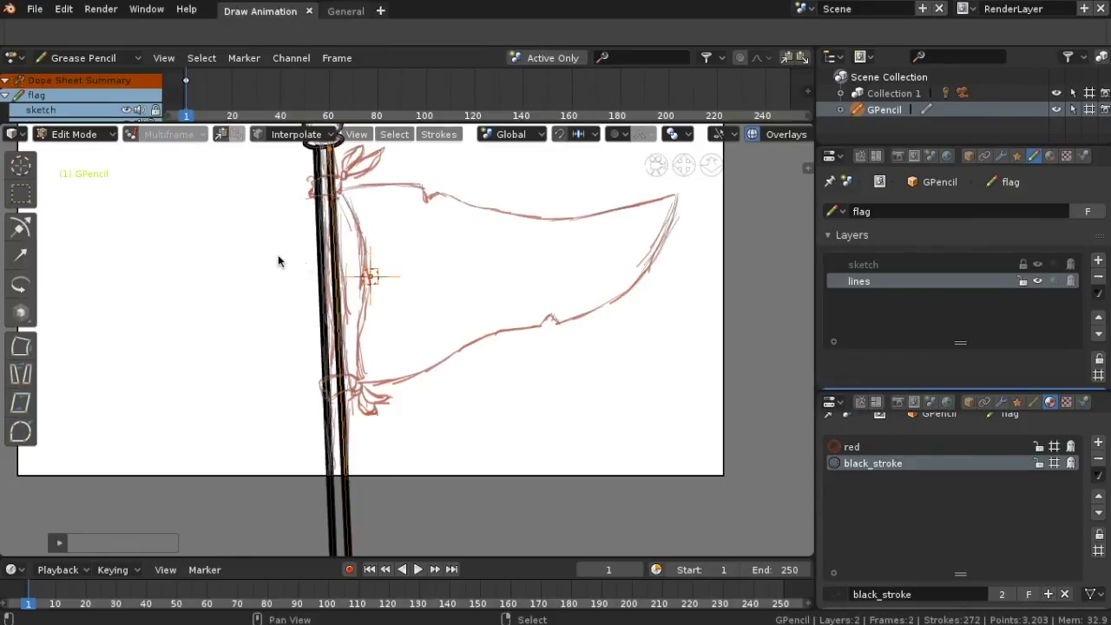
# Nudge the flagpole's left edge line slightly toward the right one, keeping its upper end tucked under the collar
pyautogui.moveTo(290, 251)
pyautogui.keyDown('shift'); pyautogui.mouseDown(button='middle')
pyautogui.moveTo(328, 152)
pyautogui.moveTo(313, 156)
pyautogui.mouseUp(button='middle'); pyautogui.keyUp('shift')
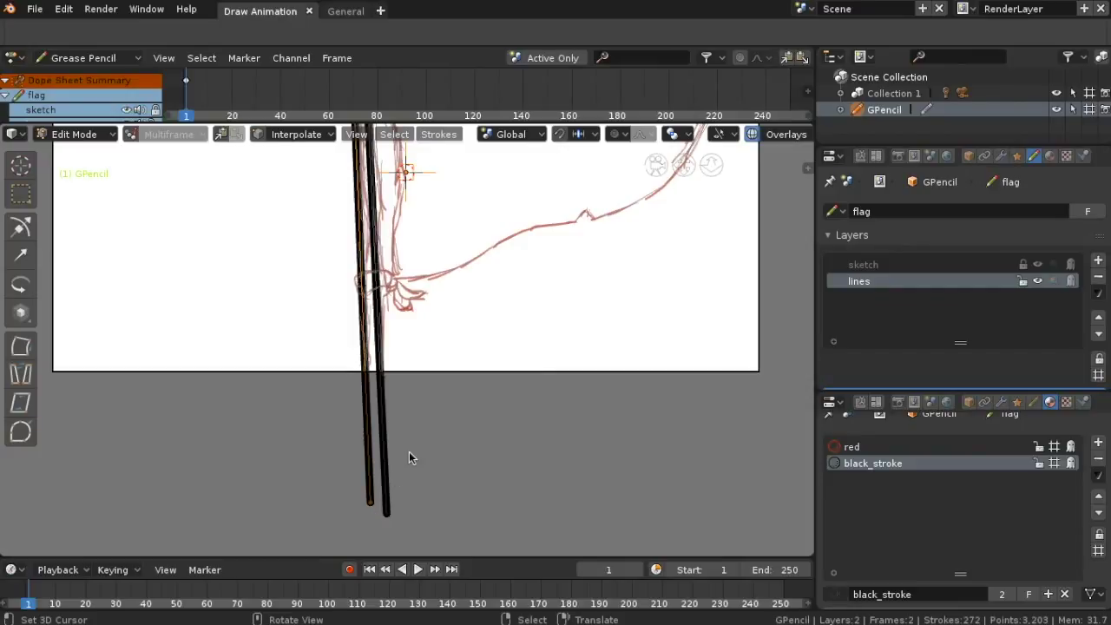
pyautogui.scroll(2, 398, 412)
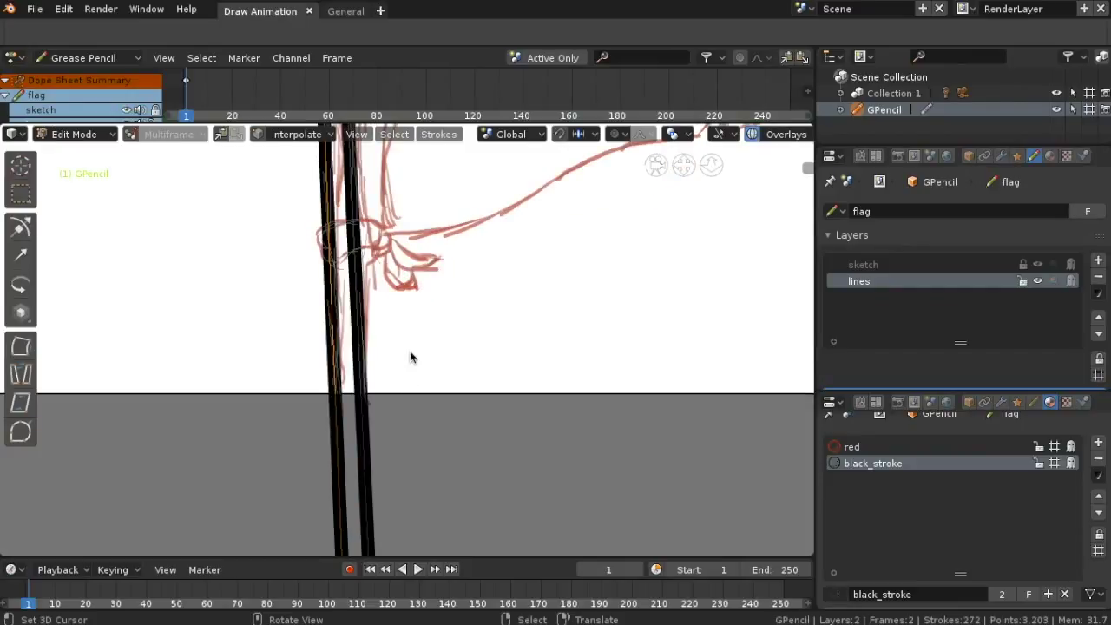
pyautogui.moveTo(414, 354)
pyautogui.keyDown('shift'); pyautogui.mouseDown(button='middle')
pyautogui.moveTo(446, 211)
pyautogui.moveTo(468, 357)
pyautogui.mouseUp(button='middle'); pyautogui.keyUp('shift')
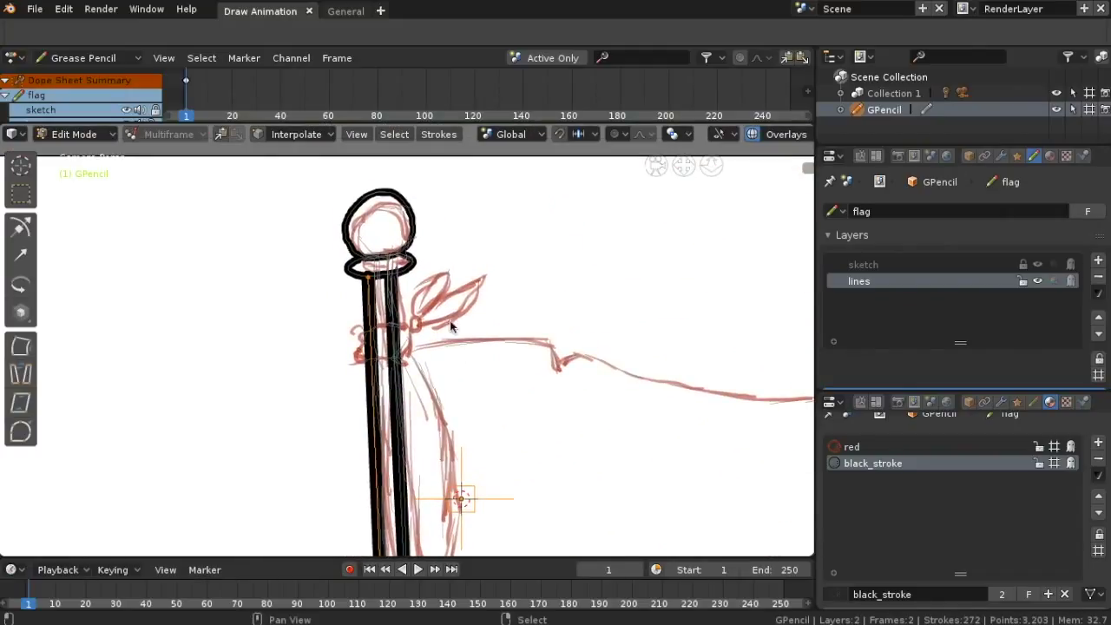
pyautogui.scroll(3, 452, 318)
pyautogui.scroll(-3, 449, 307)
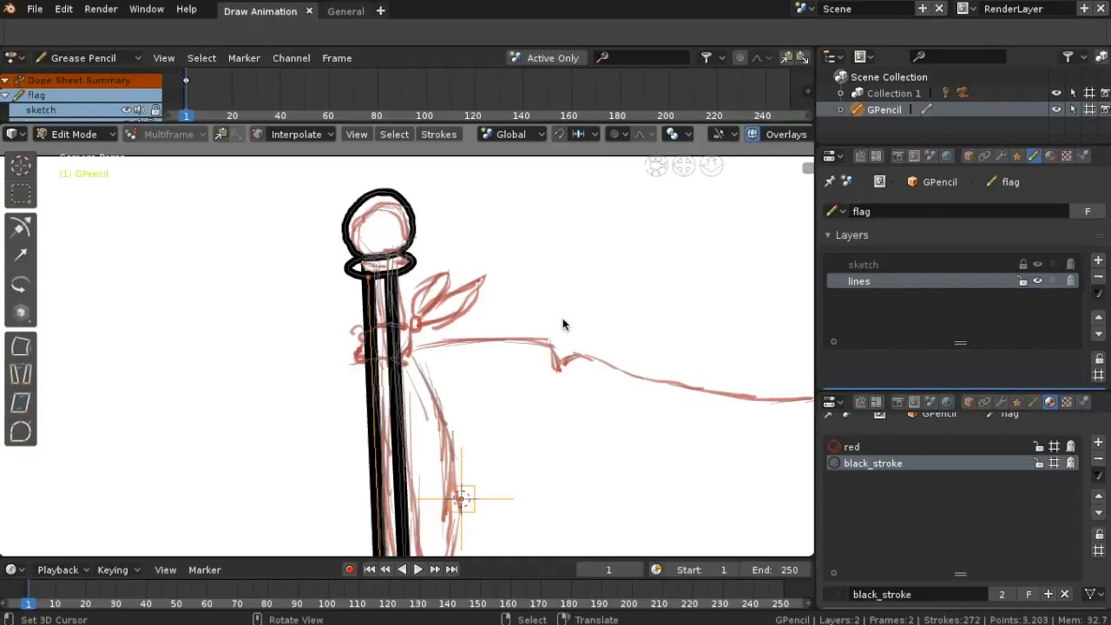
pyautogui.press('g')
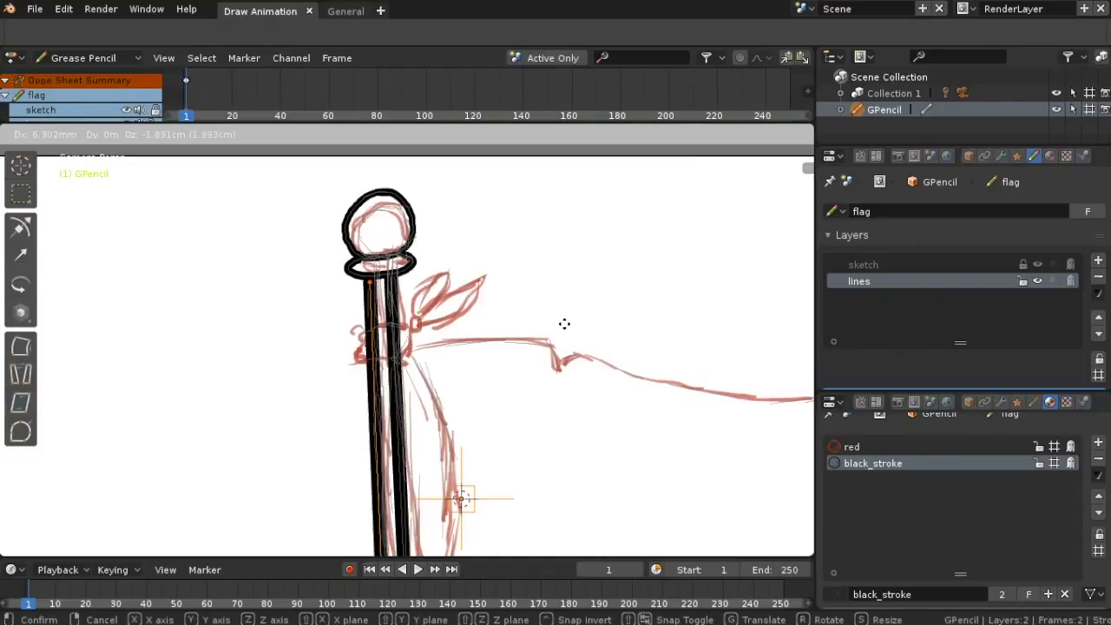
pyautogui.press('z')
pyautogui.press('z')
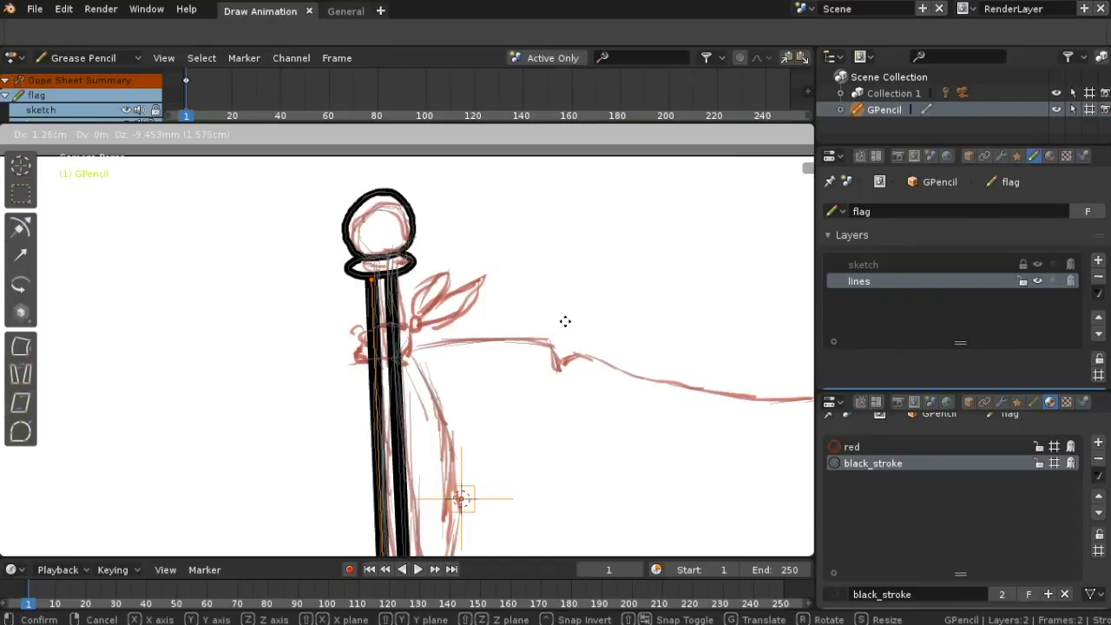
pyautogui.click(568, 322)
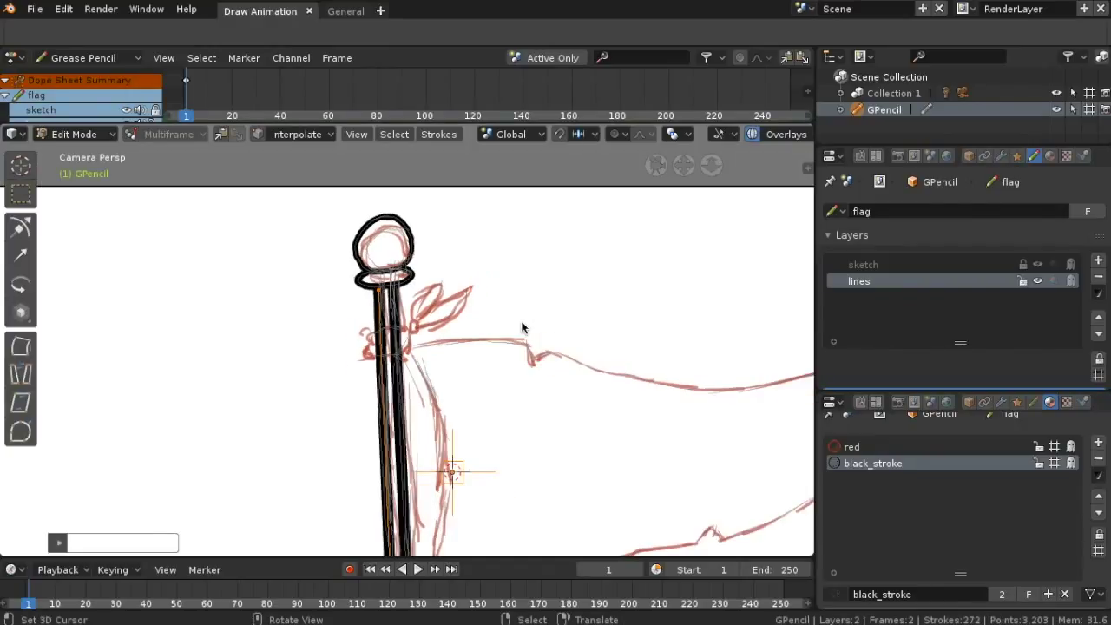
# Return the grease pencil object to Draw mode
pyautogui.scroll(-4, 521, 327)
pyautogui.scroll(3, 521, 328)
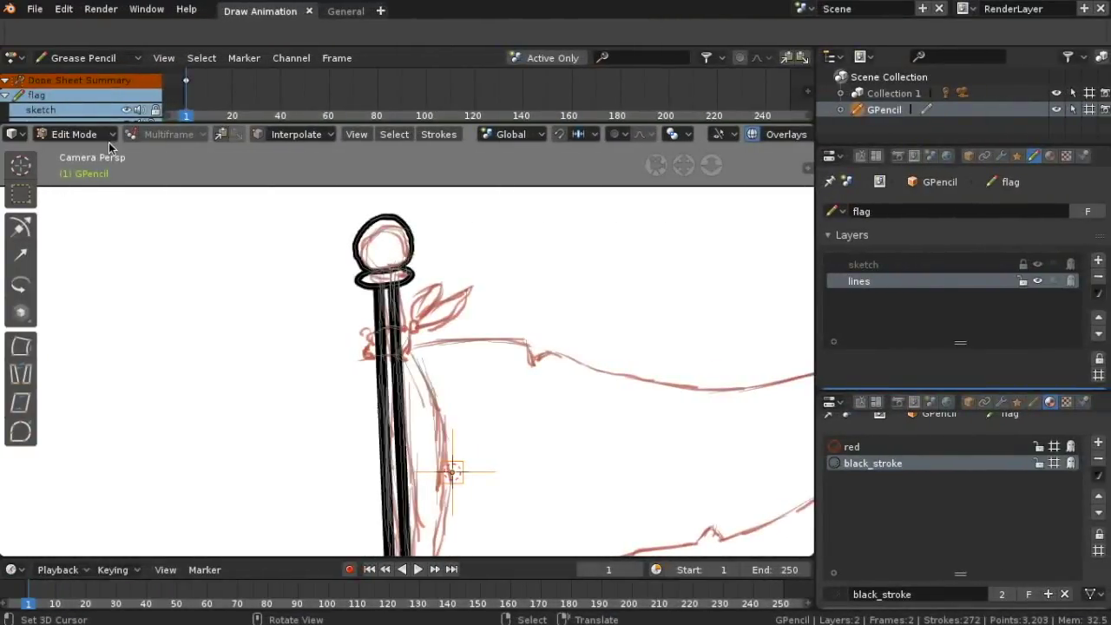
pyautogui.click(87, 135)
pyautogui.click(68, 206)
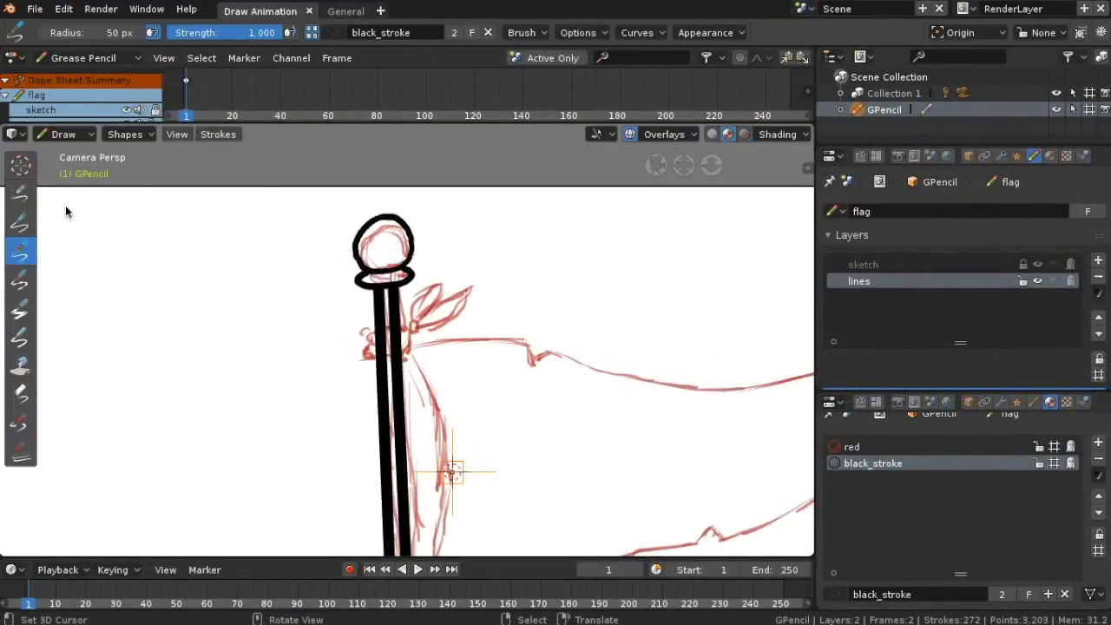
# Hide the sketch layer temporarily to check the black pole line art on its own, and show the sketch again
pyautogui.scroll(-3, 430, 323)
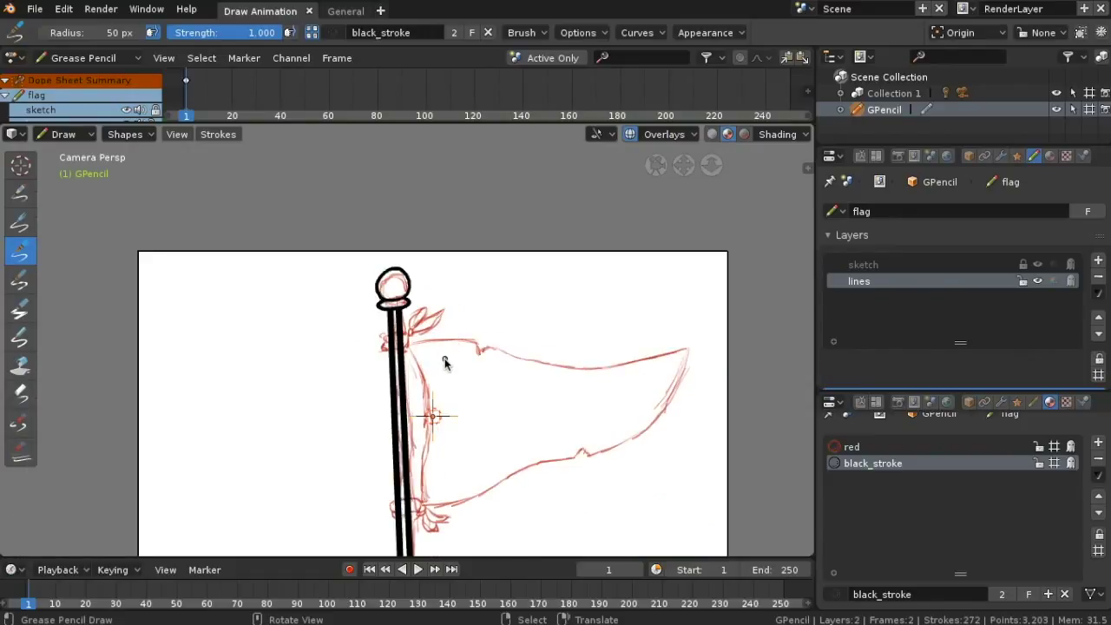
pyautogui.keyDown('shift'); pyautogui.moveTo(441, 376); pyautogui.dragTo(425, 259, button='middle'); pyautogui.keyUp('shift')
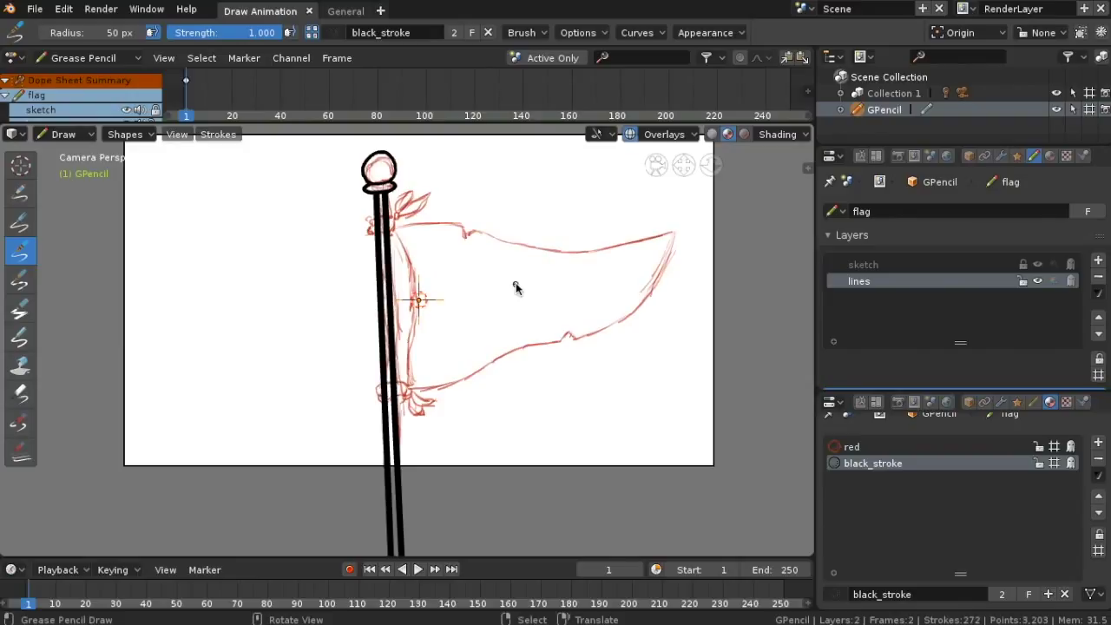
pyautogui.click(1038, 266)
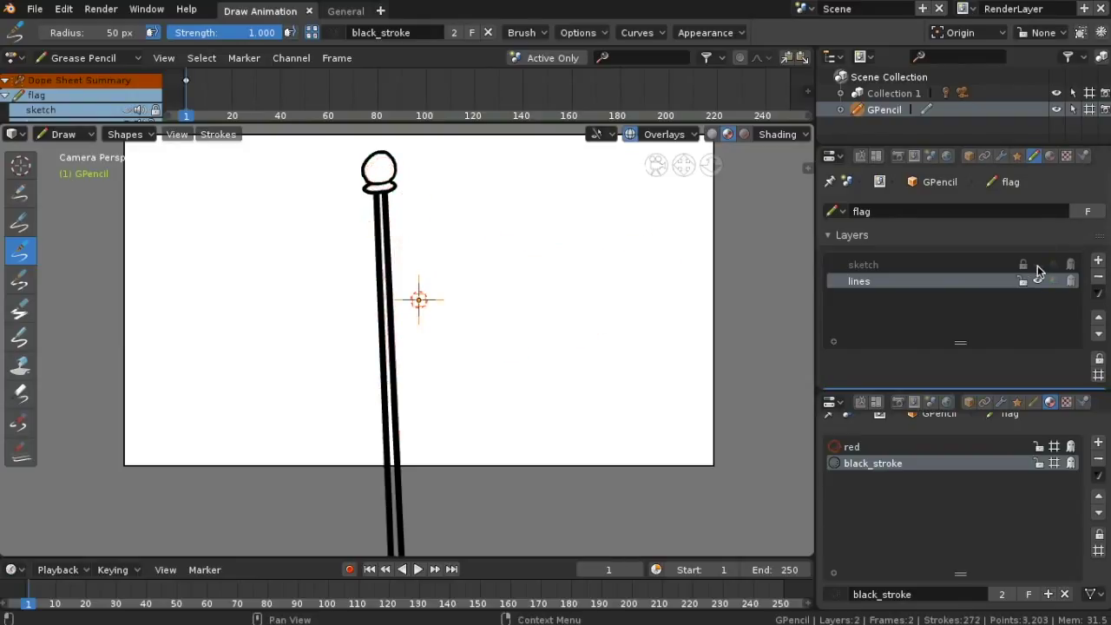
pyautogui.scroll(-3, 541, 379)
pyautogui.scroll(4, 540, 381)
pyautogui.scroll(-1, 540, 380)
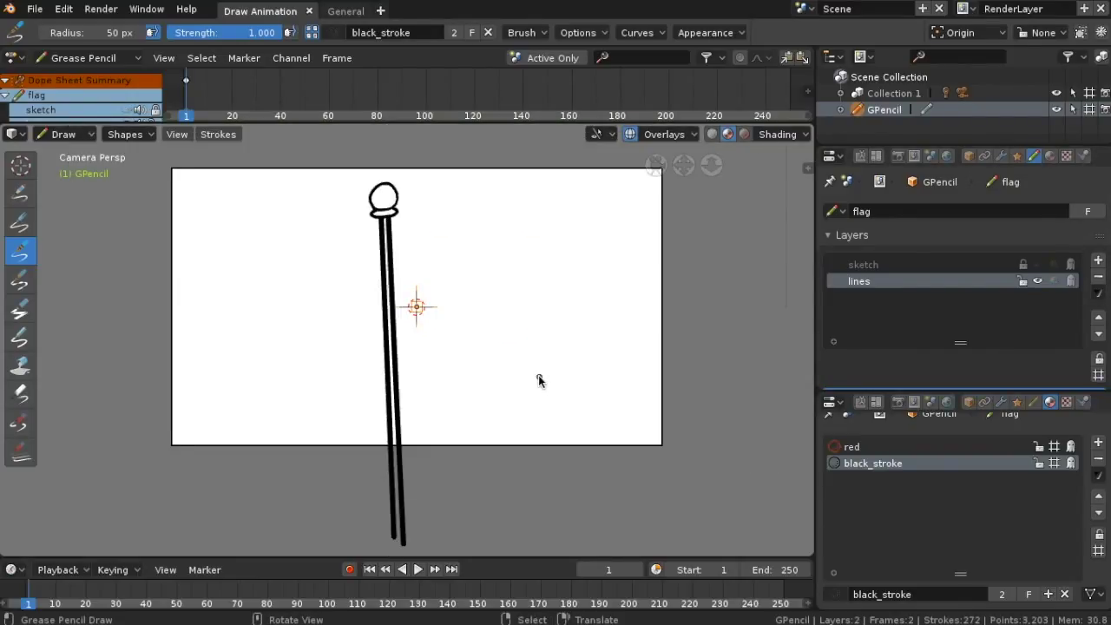
pyautogui.click(1037, 266)
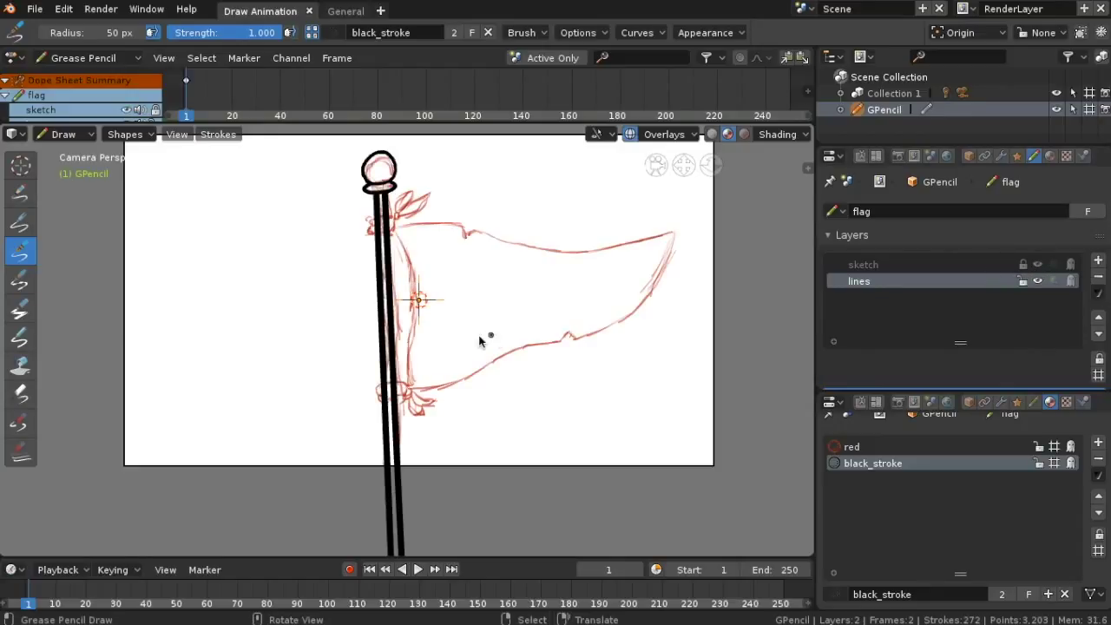
# Trace the upper tie in black on the lines layer: the band around the pole, the round knot and the two leaf-shaped ends
pyautogui.scroll(2, 468, 338)
pyautogui.keyDown('shift'); pyautogui.moveTo(445, 324); pyautogui.dragTo(461, 428, button='middle'); pyautogui.keyUp('shift')
pyautogui.scroll(2, 474, 406)
pyautogui.scroll(-1, 473, 410)
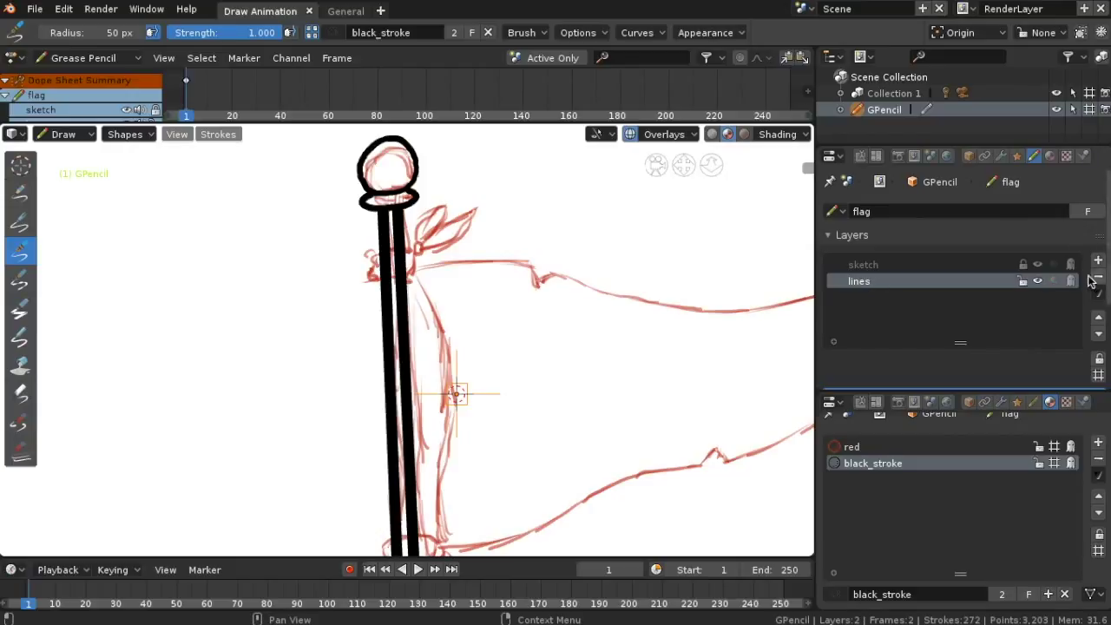
pyautogui.click(881, 264)
pyautogui.click(894, 282)
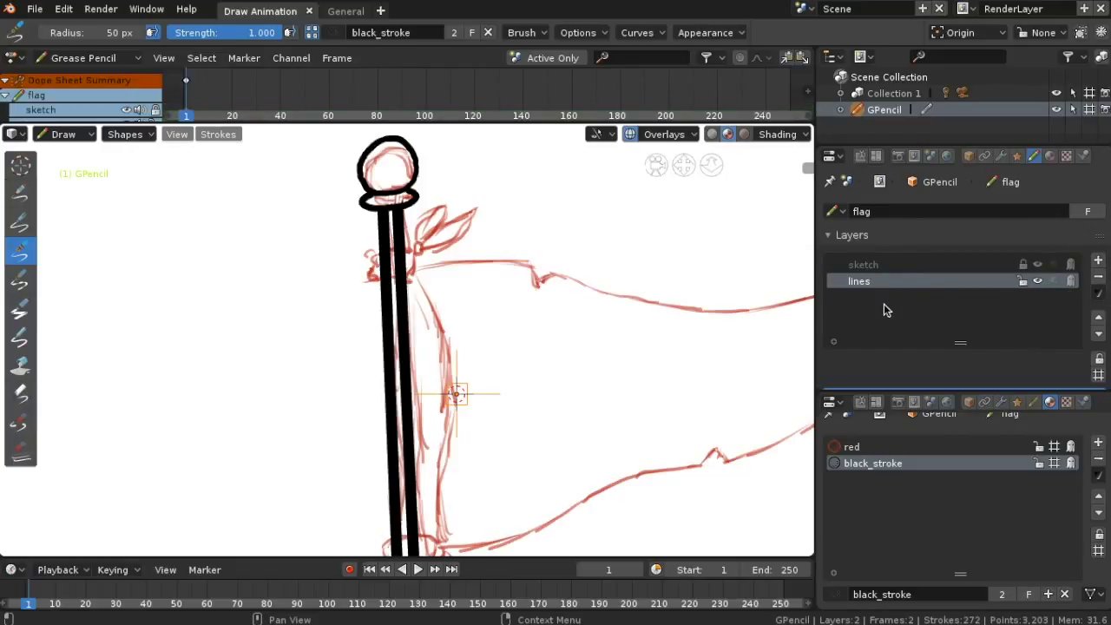
pyautogui.scroll(1, 477, 306)
pyautogui.keyDown('shift'); pyautogui.moveTo(476, 297); pyautogui.dragTo(468, 368, button='middle'); pyautogui.keyUp('shift')
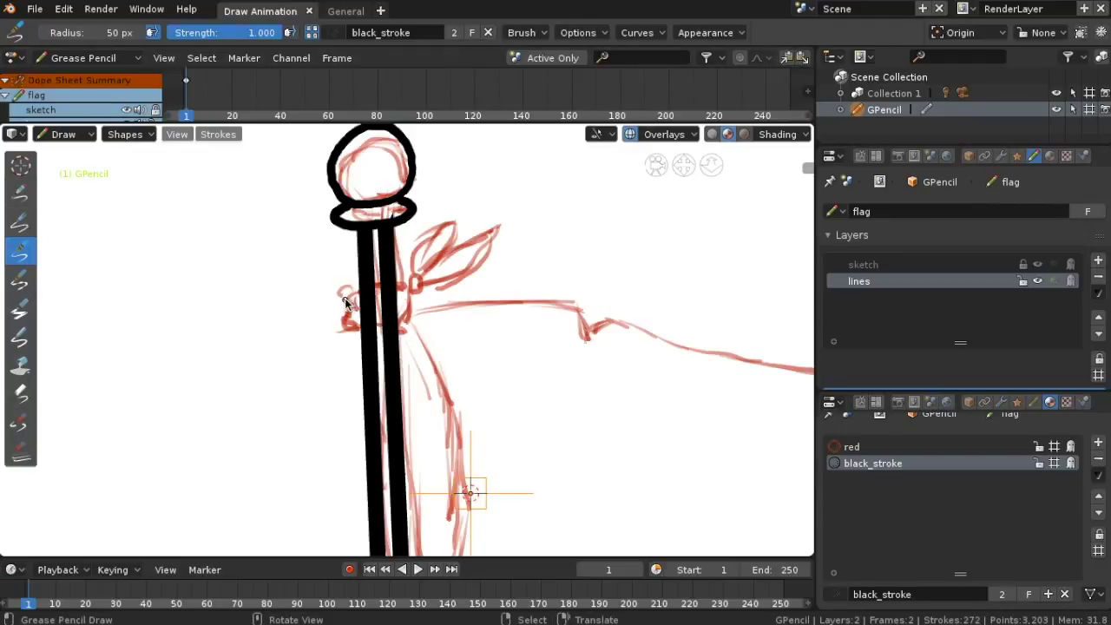
pyautogui.moveTo(358, 289); pyautogui.dragTo(420, 289)
pyautogui.moveTo(355, 301)
pyautogui.mouseDown()
pyautogui.moveTo(355, 325)
pyautogui.moveTo(406, 319)
pyautogui.moveTo(415, 297)
pyautogui.mouseUp()
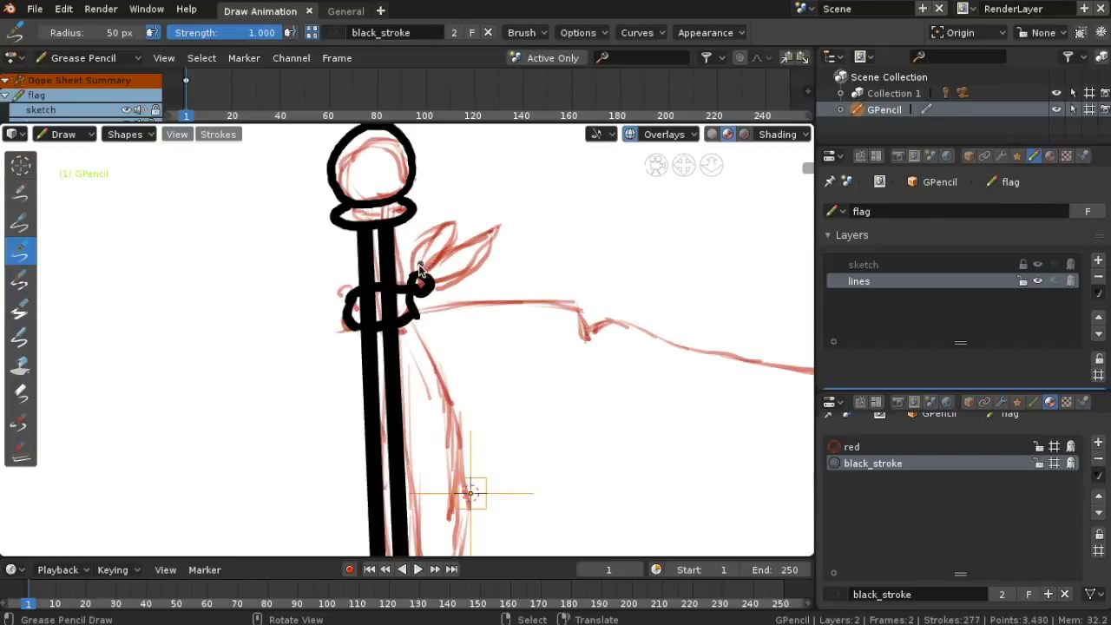
pyautogui.moveTo(458, 215)
pyautogui.mouseDown()
pyautogui.moveTo(420, 268)
pyautogui.moveTo(430, 276)
pyautogui.moveTo(472, 241)
pyautogui.moveTo(509, 249)
pyautogui.moveTo(419, 287)
pyautogui.mouseUp()
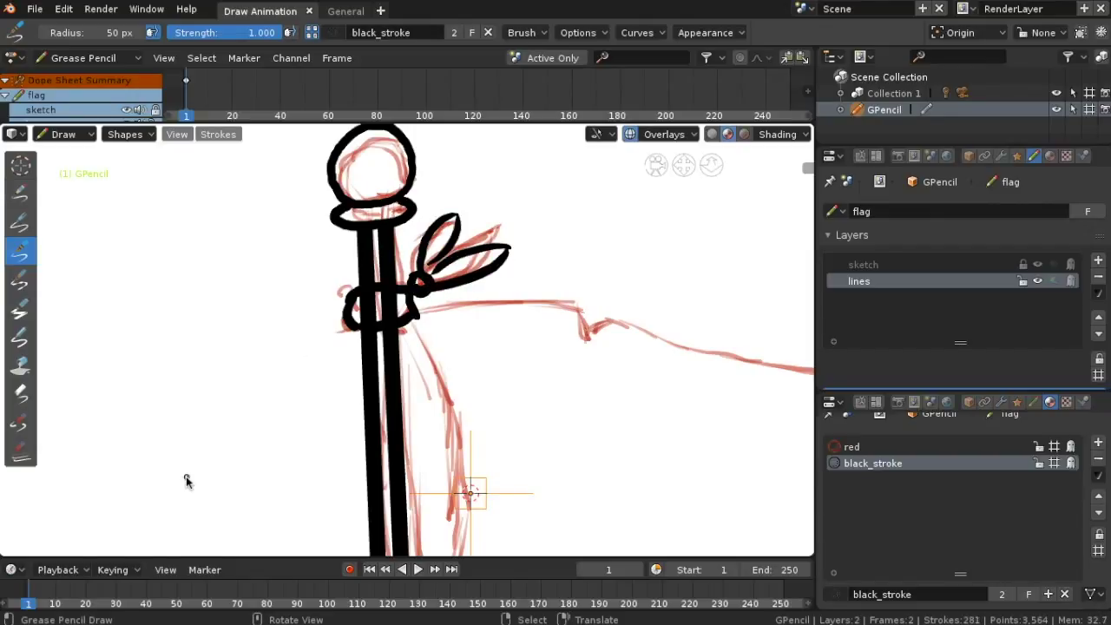
# Trace the lower tie in black, with its band around the pole and two pointed, leaf-shaped ends hanging beside it
pyautogui.keyDown('shift'); pyautogui.moveTo(422, 388); pyautogui.dragTo(416, 509, button='middle'); pyautogui.keyUp('shift')
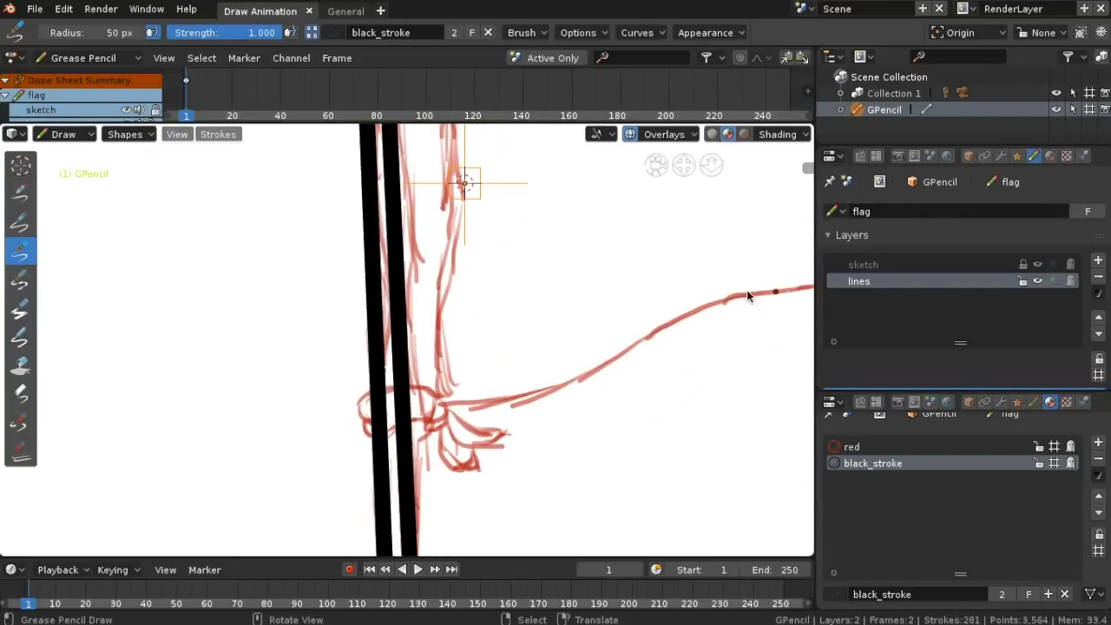
pyautogui.moveTo(360, 407); pyautogui.dragTo(451, 388)
pyautogui.moveTo(366, 406)
pyautogui.mouseDown()
pyautogui.moveTo(397, 426)
pyautogui.moveTo(439, 423)
pyautogui.moveTo(425, 424)
pyautogui.moveTo(468, 498)
pyautogui.mouseUp()
pyautogui.moveTo(445, 422); pyautogui.dragTo(459, 491)
pyautogui.moveTo(448, 420); pyautogui.dragTo(536, 446)
pyautogui.moveTo(445, 392); pyautogui.dragTo(538, 455)
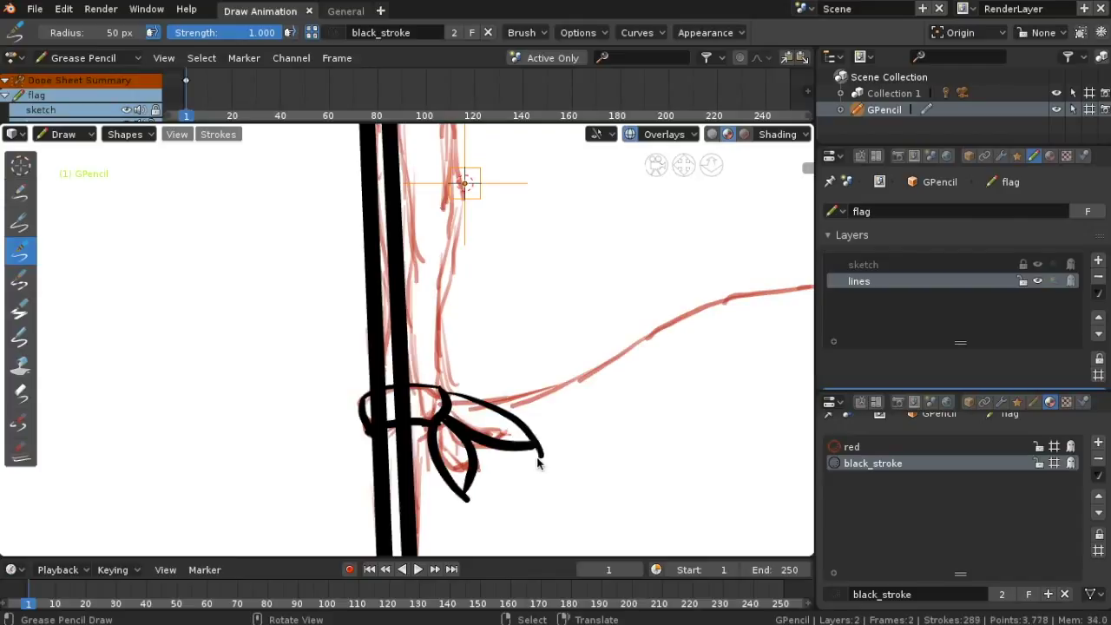
# Undo the upper curve of the lower tie's outer leaf and redraw it so it ends at the leaf's tip
pyautogui.hotkey('ctrl', 'z')
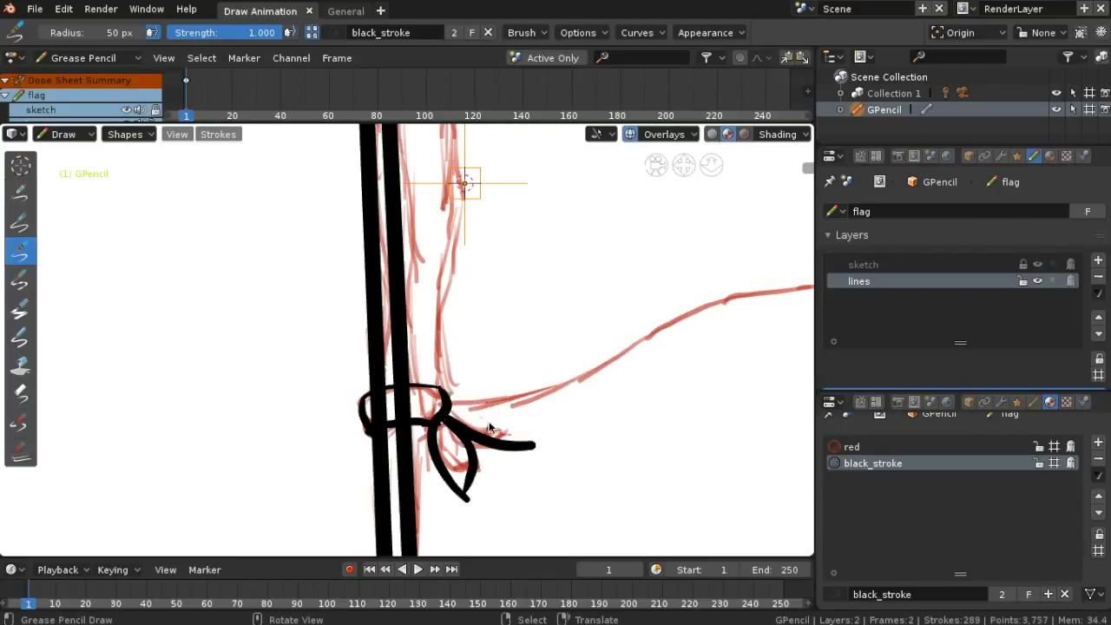
pyautogui.moveTo(446, 414); pyautogui.dragTo(536, 431)
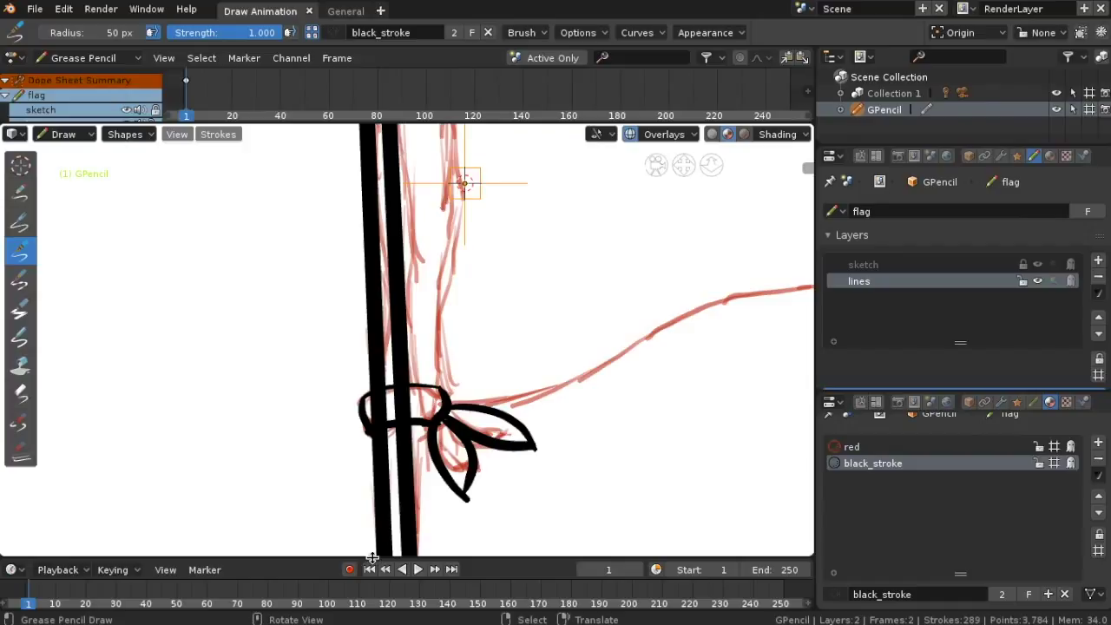
pyautogui.scroll(-6, 382, 530)
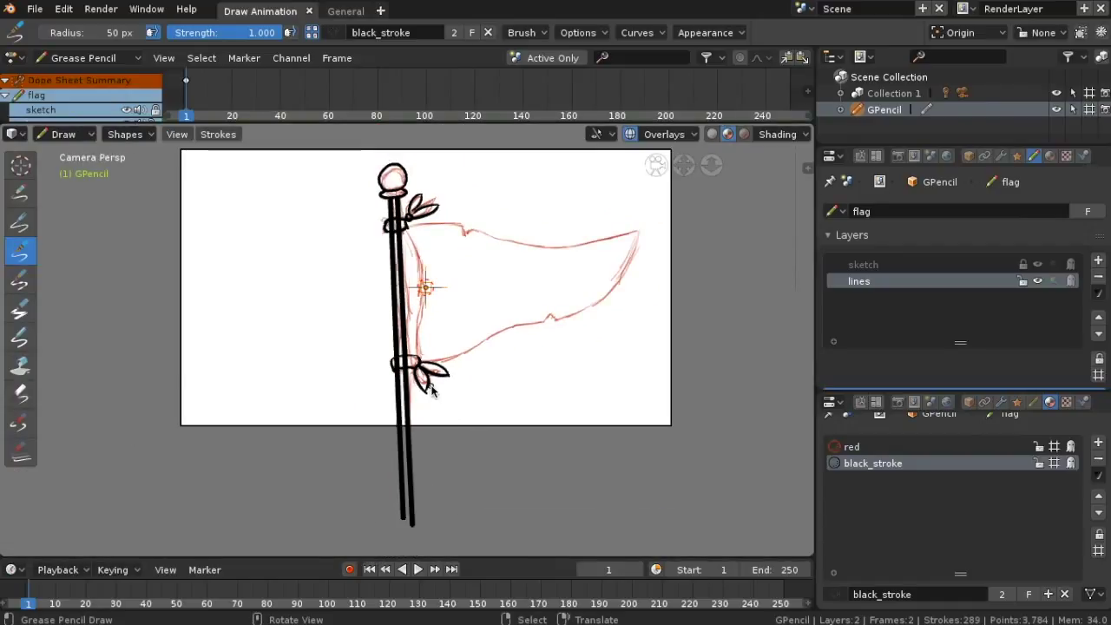
# Trace the flag's wavy pole-side edge in black from the upper tie down to the lower tie
pyautogui.scroll(2, 380, 529)
pyautogui.scroll(-2, 379, 528)
pyautogui.scroll(2, 482, 322)
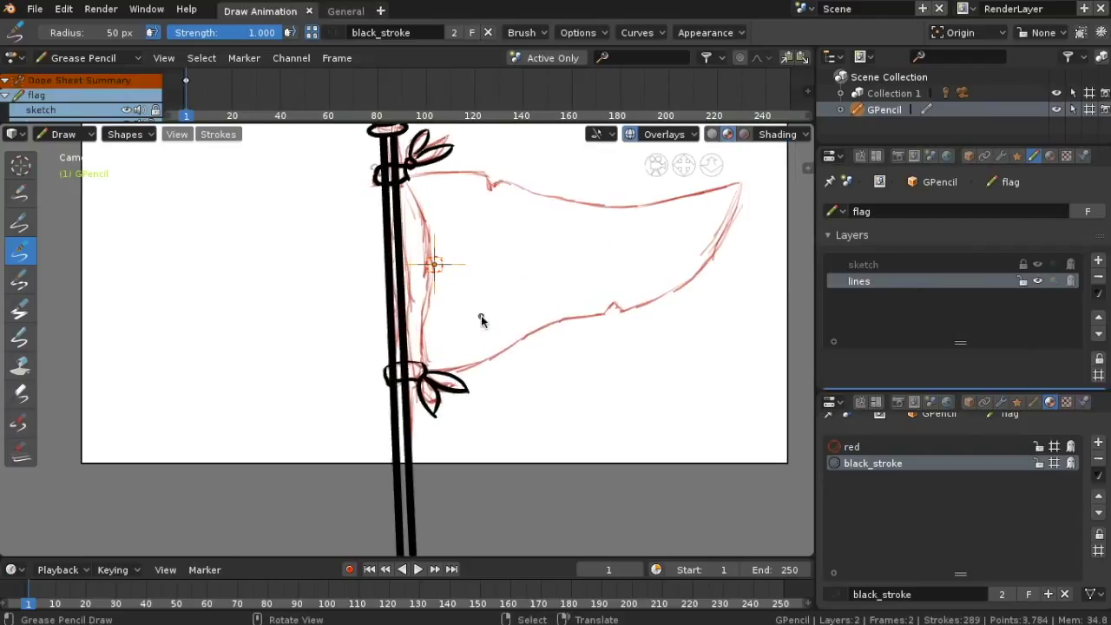
pyautogui.scroll(-2, 575, 421)
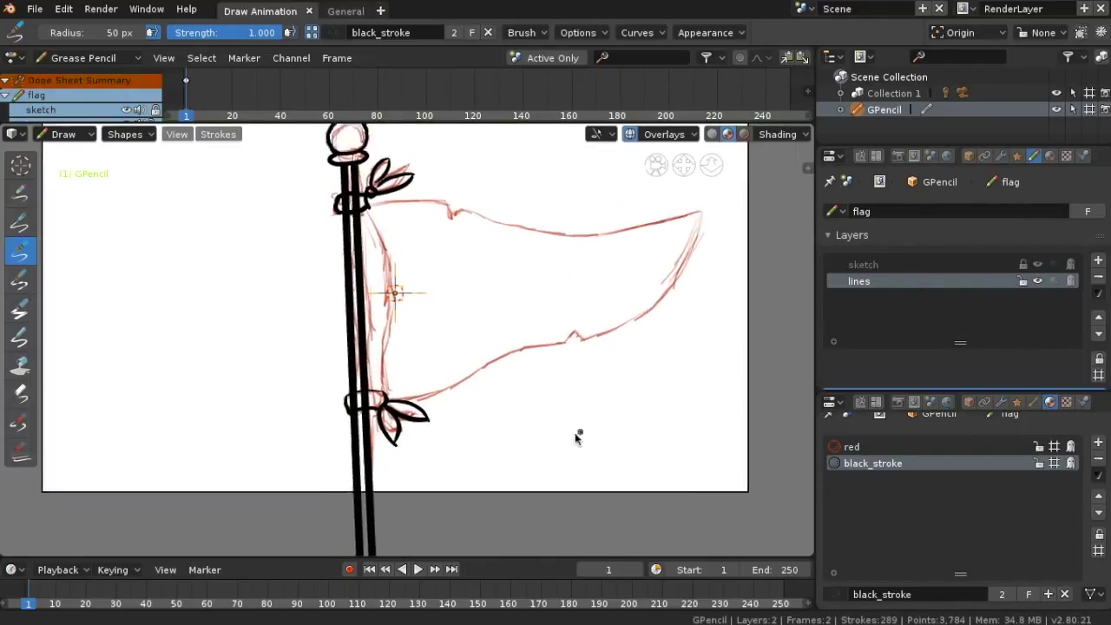
pyautogui.scroll(2, 521, 503)
pyautogui.moveTo(688, 188); pyautogui.dragTo(582, 205)
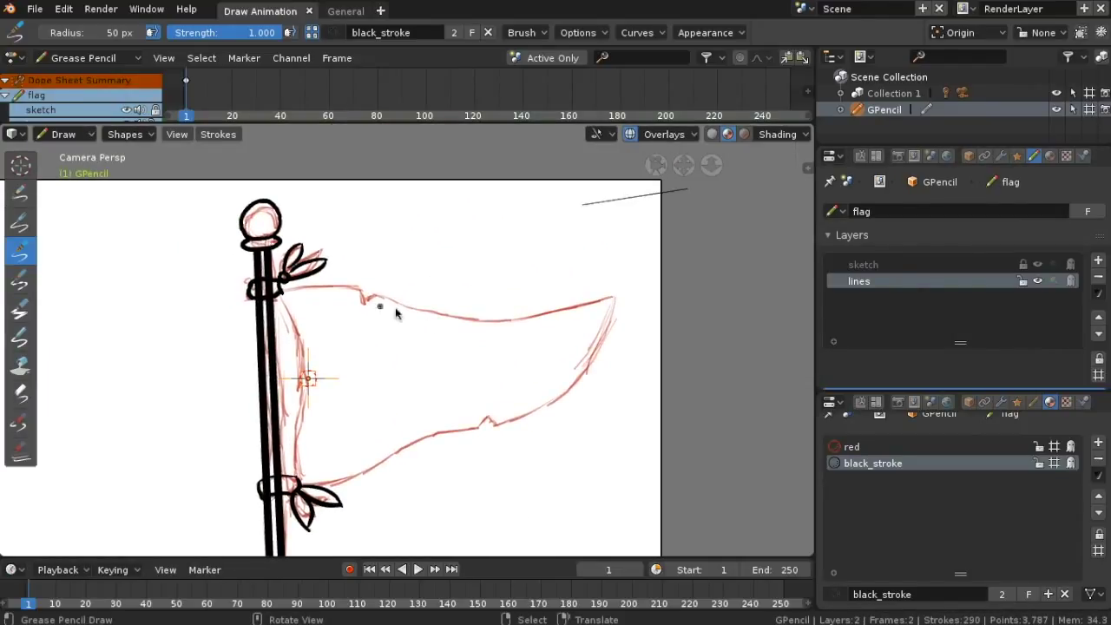
pyautogui.moveTo(280, 292); pyautogui.dragTo(311, 351)
pyautogui.hotkey('ctrl', 'z')
pyautogui.hotkey('ctrl', 'z')
pyautogui.moveTo(280, 292)
pyautogui.mouseDown()
pyautogui.moveTo(305, 350)
pyautogui.moveTo(299, 474)
pyautogui.moveTo(319, 483)
pyautogui.moveTo(523, 423)
pyautogui.mouseUp()
pyautogui.hotkey('ctrl', 'z')
# Trace the flag's lower edge in black from the lower tie outward, including the small torn notch
pyautogui.moveTo(302, 491); pyautogui.dragTo(495, 426)
pyautogui.click(478, 426)
pyautogui.moveTo(611, 301)
pyautogui.mouseDown()
pyautogui.moveTo(565, 377)
pyautogui.moveTo(491, 424)
pyautogui.mouseUp()
pyautogui.hotkey('ctrl', 'z')
# Trace the flag's curved outer edge in one black stroke from the pointed tip down to the lower edge
pyautogui.moveTo(616, 304)
pyautogui.mouseDown()
pyautogui.moveTo(483, 431)
pyautogui.moveTo(587, 381)
pyautogui.moveTo(611, 329)
pyautogui.moveTo(579, 377)
pyautogui.mouseUp()
pyautogui.hotkey('ctrl', 'z')
pyautogui.hotkey('ctrl', 'z')
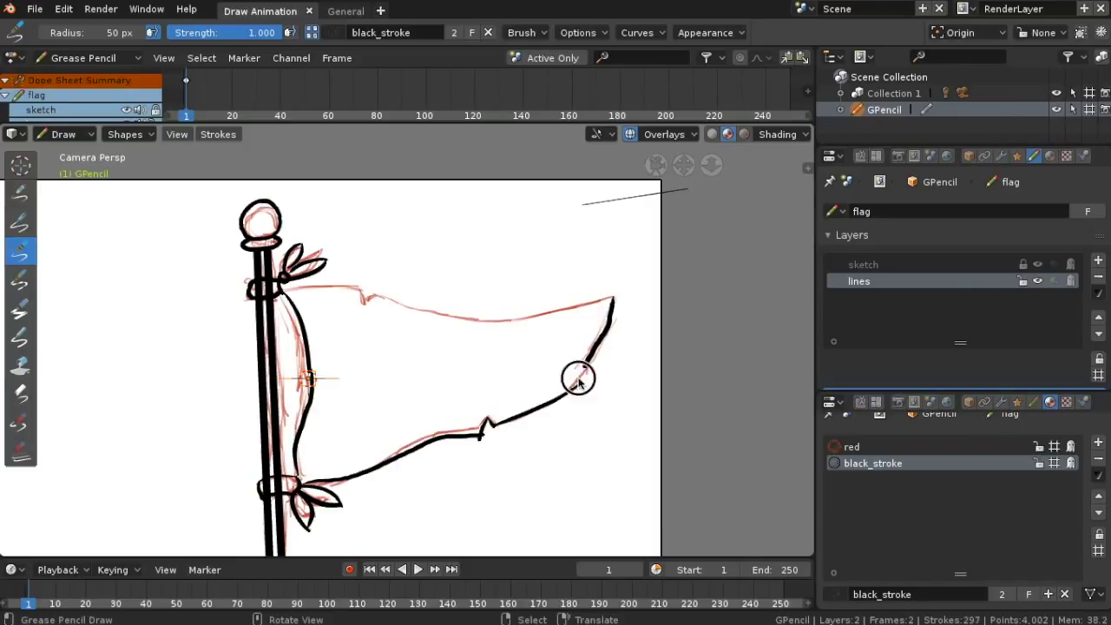
pyautogui.hotkey('ctrl', 'z')
pyautogui.moveTo(614, 300); pyautogui.dragTo(570, 391)
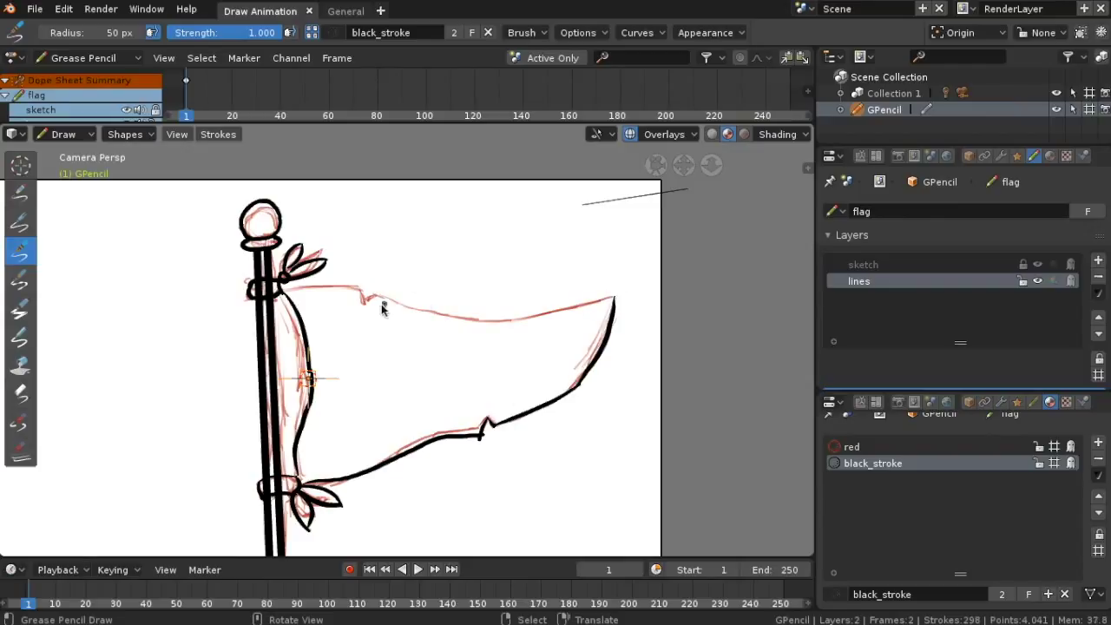
# Trace the flag's upper edge in black from the upper tie through the small tear to the pointed tip
pyautogui.hotkey('ctrl', 'z')
pyautogui.moveTo(379, 296); pyautogui.dragTo(364, 305)
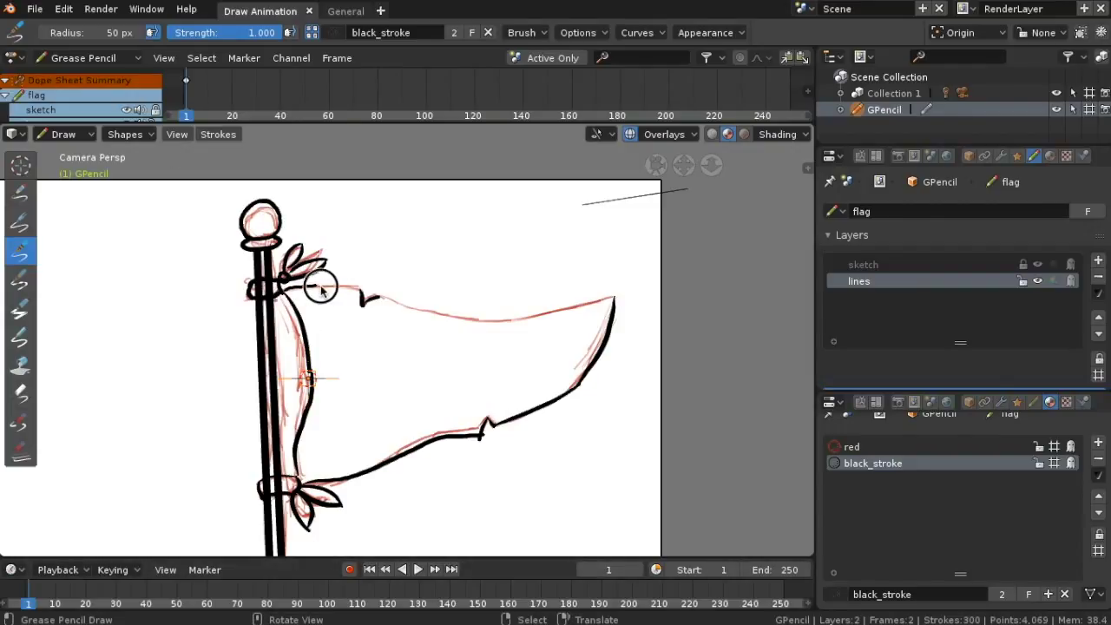
pyautogui.moveTo(287, 291)
pyautogui.mouseDown()
pyautogui.moveTo(353, 287)
pyautogui.moveTo(475, 314)
pyautogui.moveTo(618, 297)
pyautogui.mouseUp()
pyautogui.hotkey('ctrl', 'z')
pyautogui.moveTo(475, 315); pyautogui.dragTo(615, 302)
pyautogui.keyDown('ctrl'); pyautogui.click(613, 297); pyautogui.keyUp('ctrl')
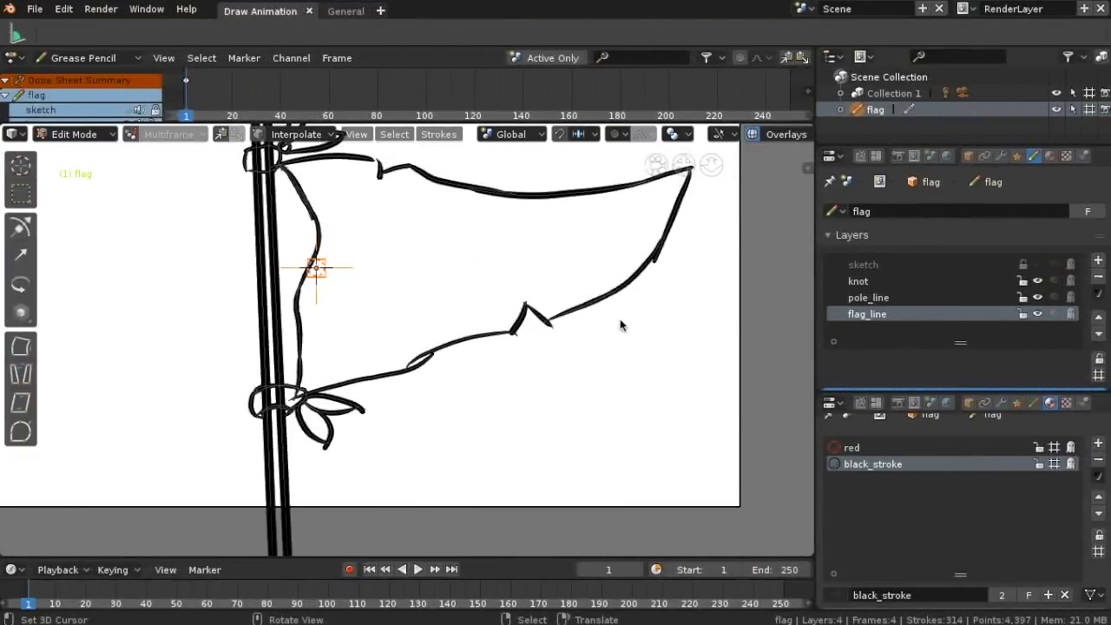
# Delete the overshooting stroke points on both sides of the torn notch in the flag's lower edge
pyautogui.scroll(5, 620, 318)
pyautogui.keyDown('shift'); pyautogui.moveTo(622, 407); pyautogui.dragTo(343, 418, button='middle'); pyautogui.keyUp('shift')
pyautogui.scroll(2, 499, 326)
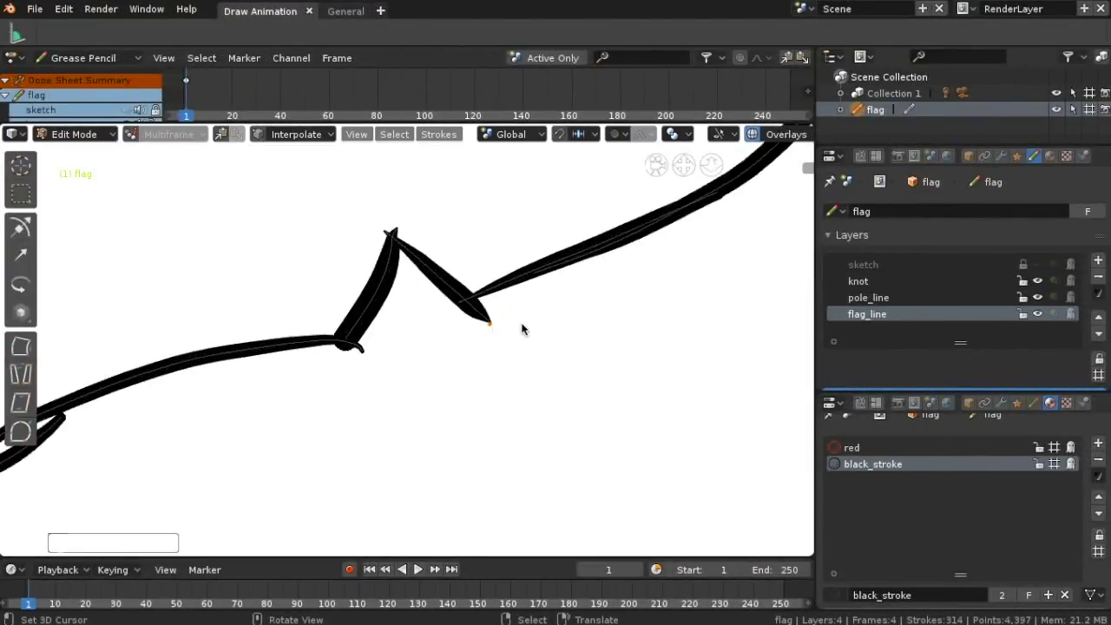
pyautogui.press('x')
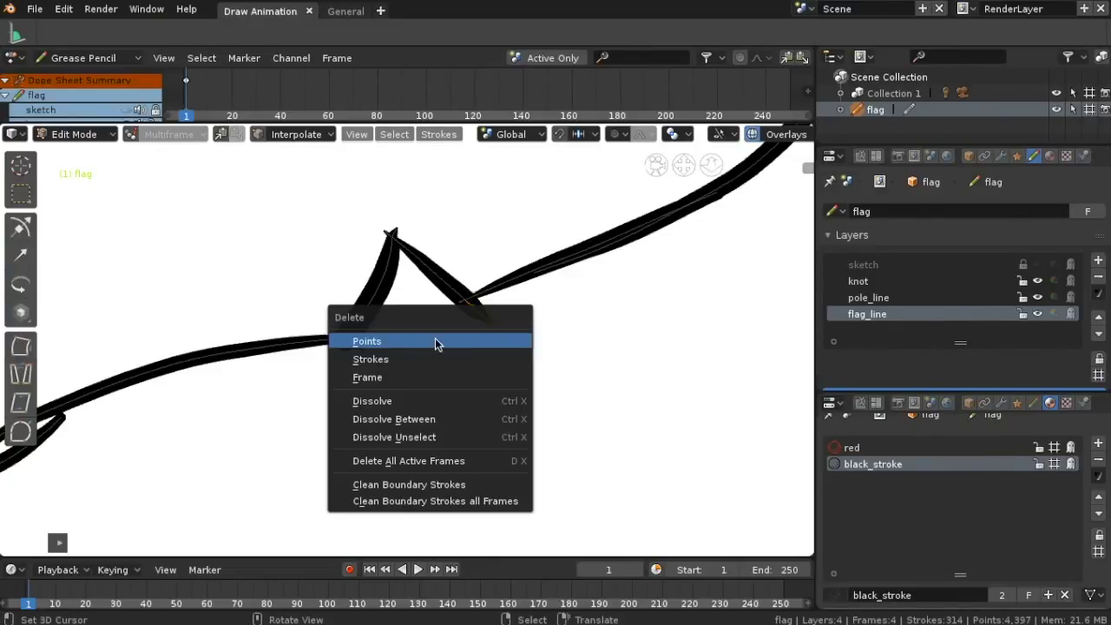
pyautogui.click(382, 360)
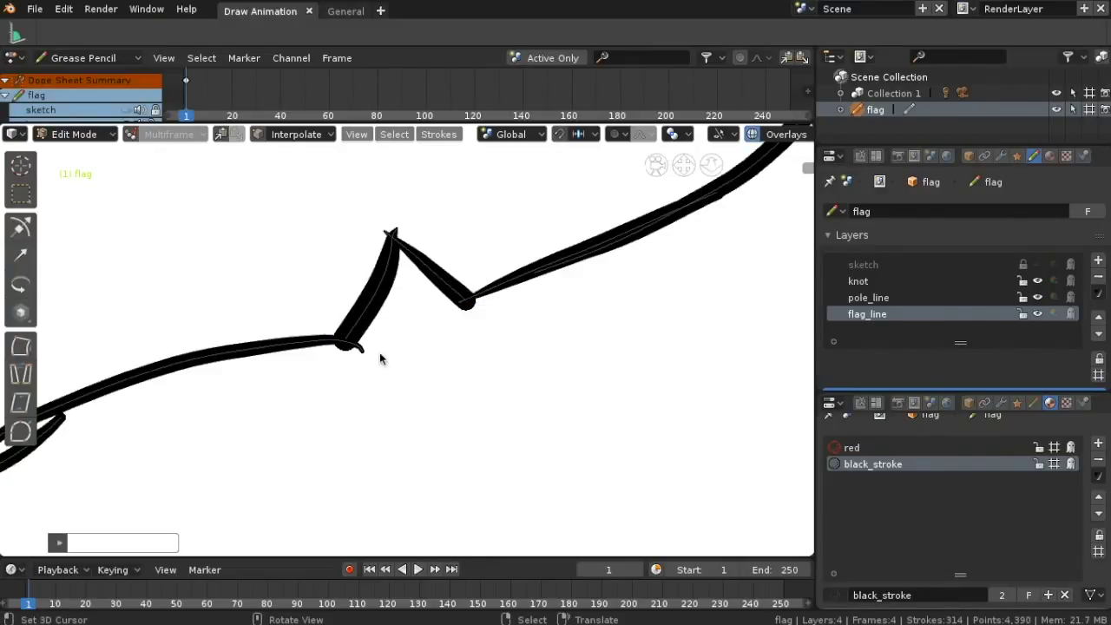
pyautogui.press('x')
pyautogui.click(362, 367)
# Delete the thin overlapping stroke tail in the flag's lower edge, between the lower tie and the torn notch
pyautogui.scroll(-2, 310, 381)
pyautogui.keyDown('shift'); pyautogui.moveTo(247, 430); pyautogui.dragTo(283, 455, button='middle'); pyautogui.keyUp('shift')
pyautogui.scroll(5, 143, 460)
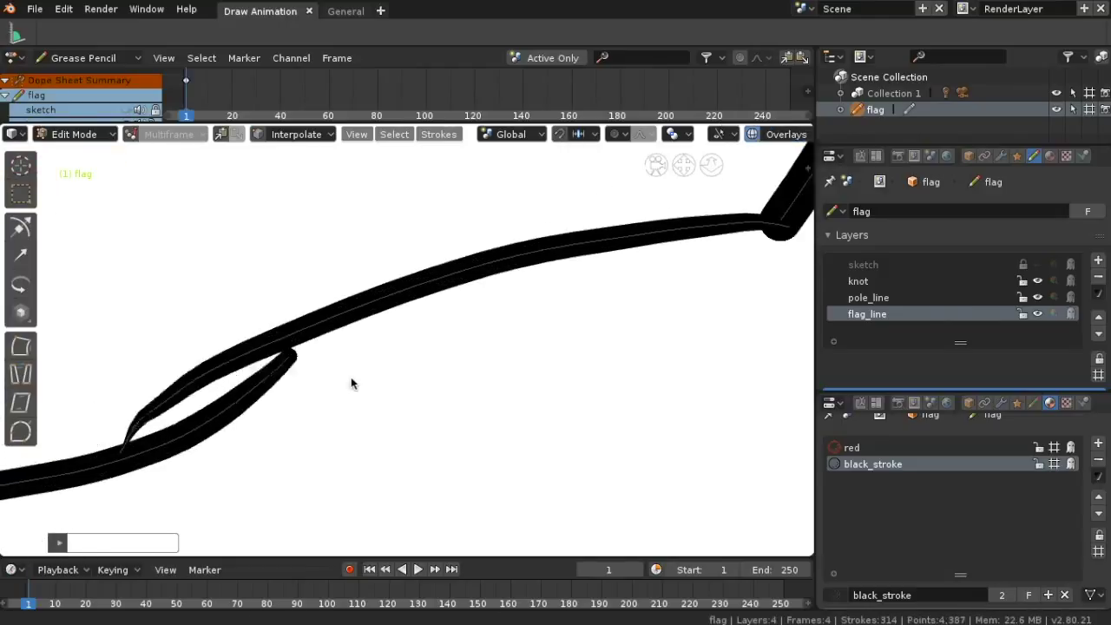
pyautogui.keyDown('shift'); pyautogui.moveTo(253, 302); pyautogui.dragTo(402, 239, button='middle'); pyautogui.keyUp('shift')
pyautogui.moveTo(329, 237)
pyautogui.keyDown('ctrl'); pyautogui.mouseDown()
pyautogui.moveTo(342, 328)
pyautogui.moveTo(261, 368)
pyautogui.mouseUp(); pyautogui.keyUp('ctrl')
pyautogui.press('x')
pyautogui.click(260, 367)
# Join the two lower-edge strokes by moving the end point onto the neighbouring stroke and deleting the leftover end point
pyautogui.moveTo(553, 325)
pyautogui.mouseDown()
pyautogui.moveTo(495, 225)
pyautogui.moveTo(380, 343)
pyautogui.mouseUp()
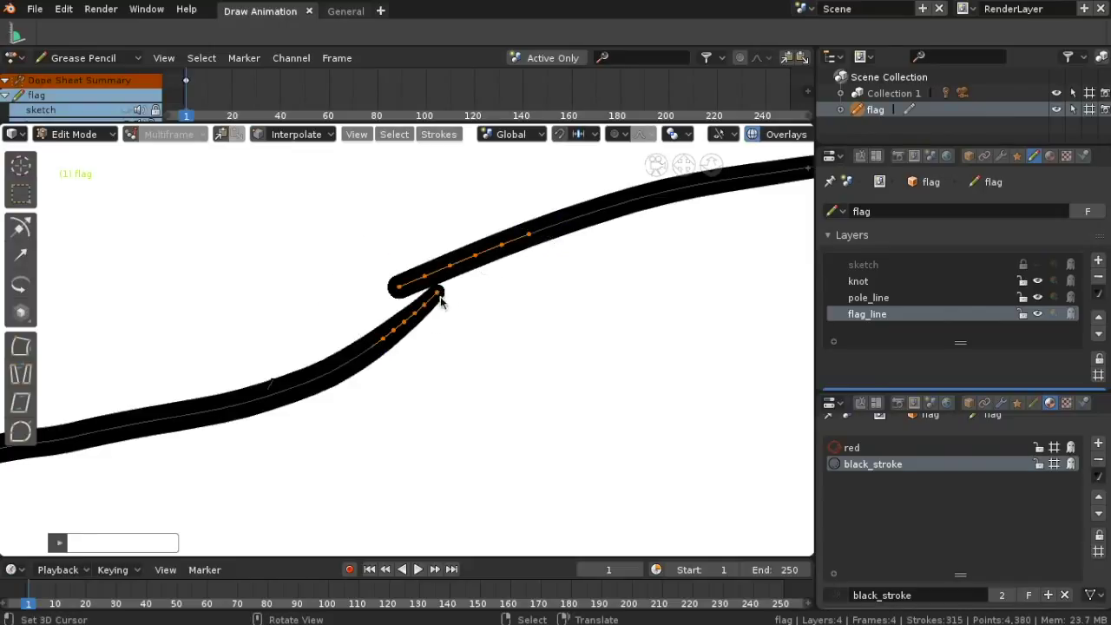
pyautogui.moveTo(426, 277); pyautogui.dragTo(436, 294, button='right')
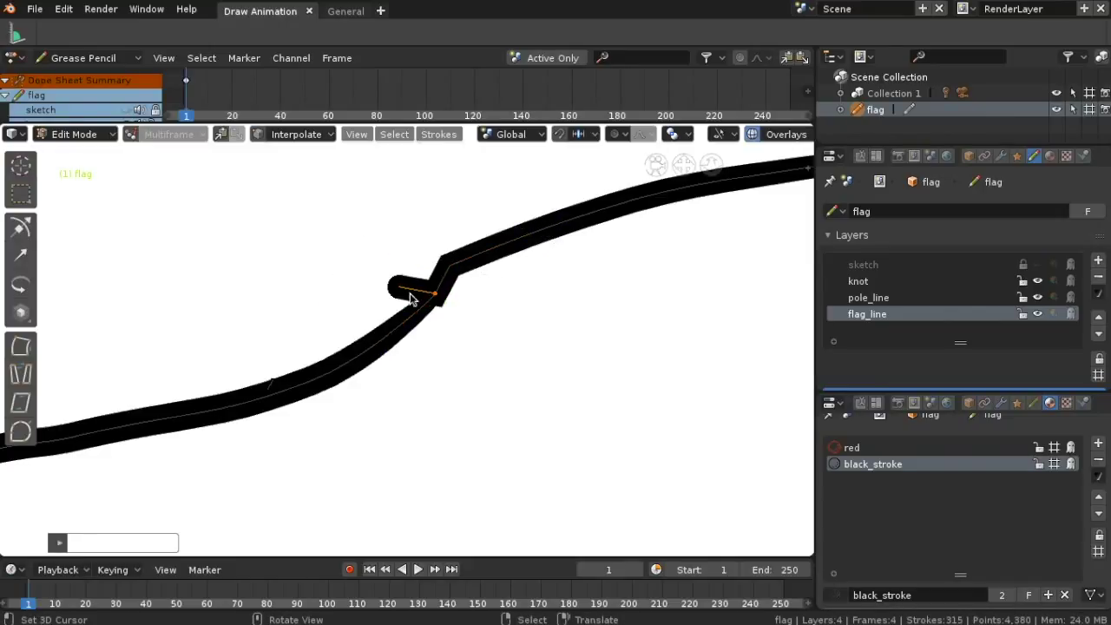
pyautogui.press('x')
pyautogui.click(402, 293)
pyautogui.press('g')
pyautogui.click(480, 260)
pyautogui.scroll(-5, 421, 335)
pyautogui.scroll(2, 221, 337)
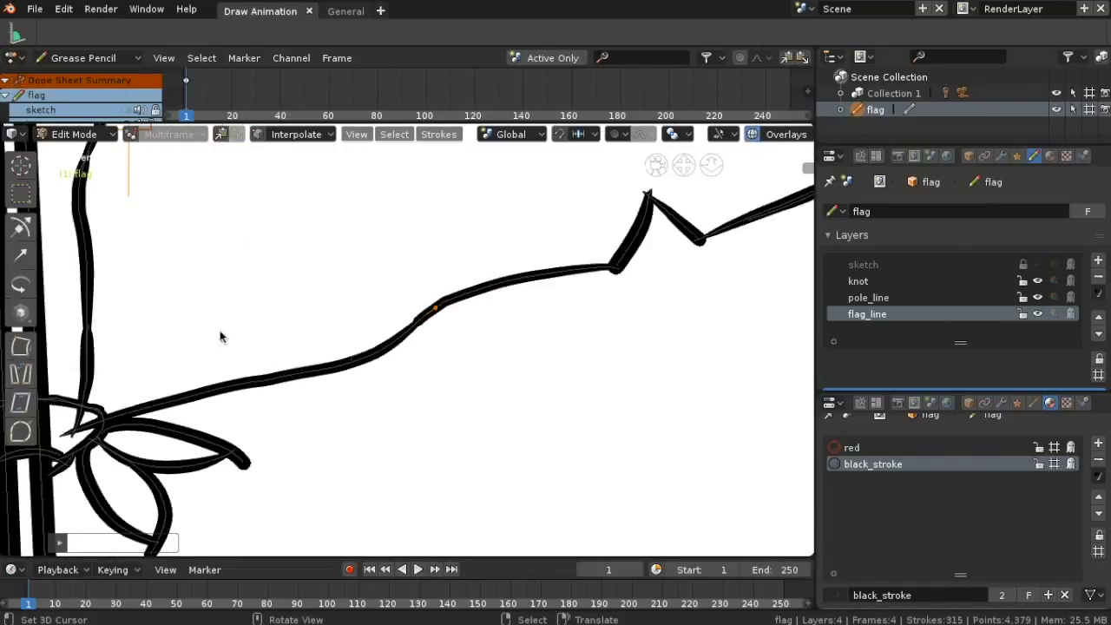
pyautogui.scroll(1, 87, 338)
pyautogui.scroll(-2, 193, 335)
pyautogui.keyDown('shift'); pyautogui.moveTo(194, 335); pyautogui.dragTo(409, 270, button='middle'); pyautogui.keyUp('shift')
pyautogui.scroll(2, 404, 273)
pyautogui.scroll(-1, 399, 268)
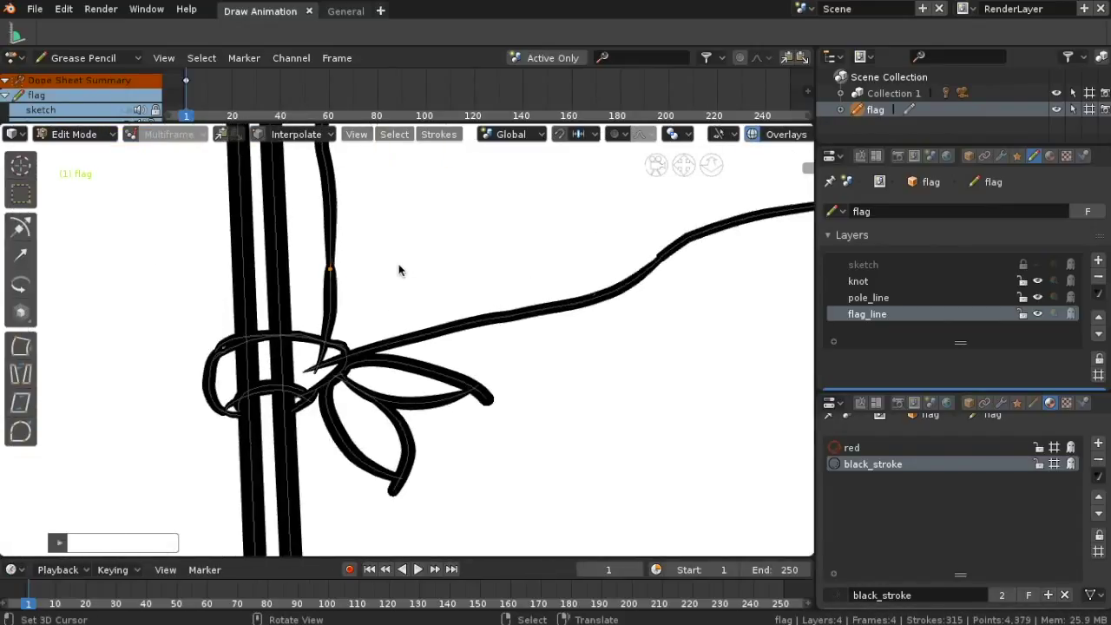
pyautogui.press('KP_0')
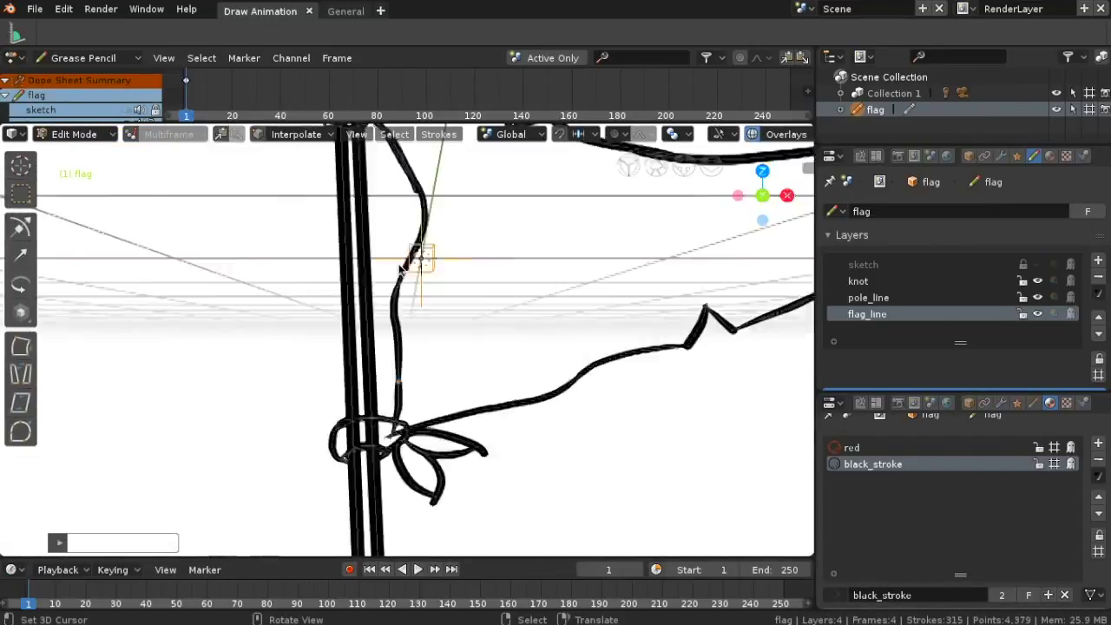
pyautogui.press('KP_Decimal')
pyautogui.scroll(-3, 444, 316)
pyautogui.scroll(2, 424, 359)
pyautogui.press('s')
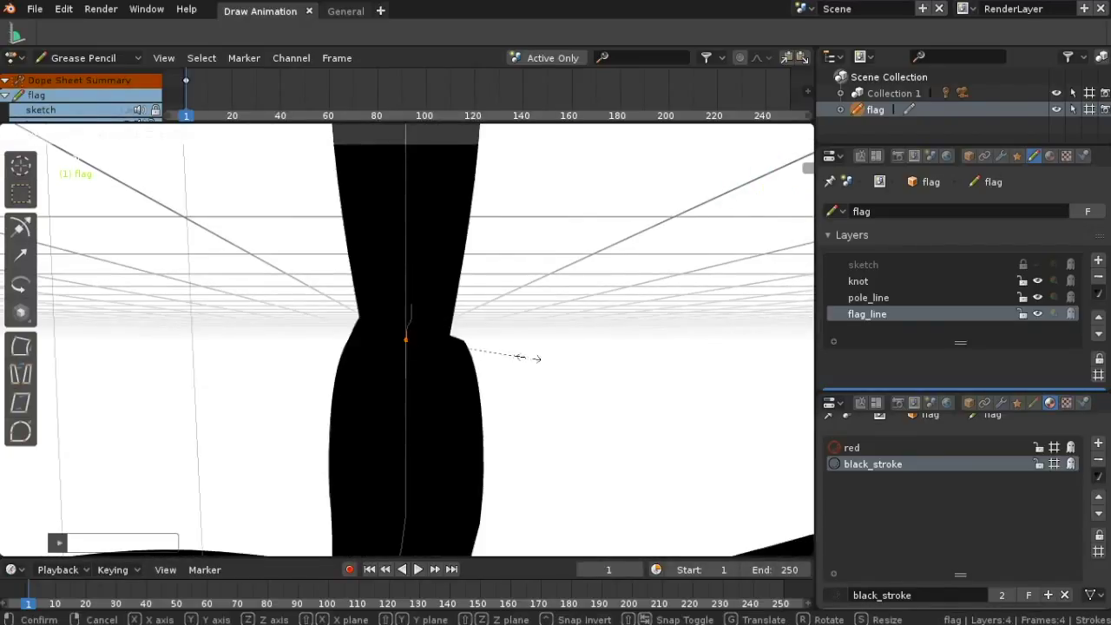
pyautogui.rightClick(529, 357)
pyautogui.scroll(-15, 482, 359)
pyautogui.scroll(2, 483, 360)
pyautogui.press('KP_0')
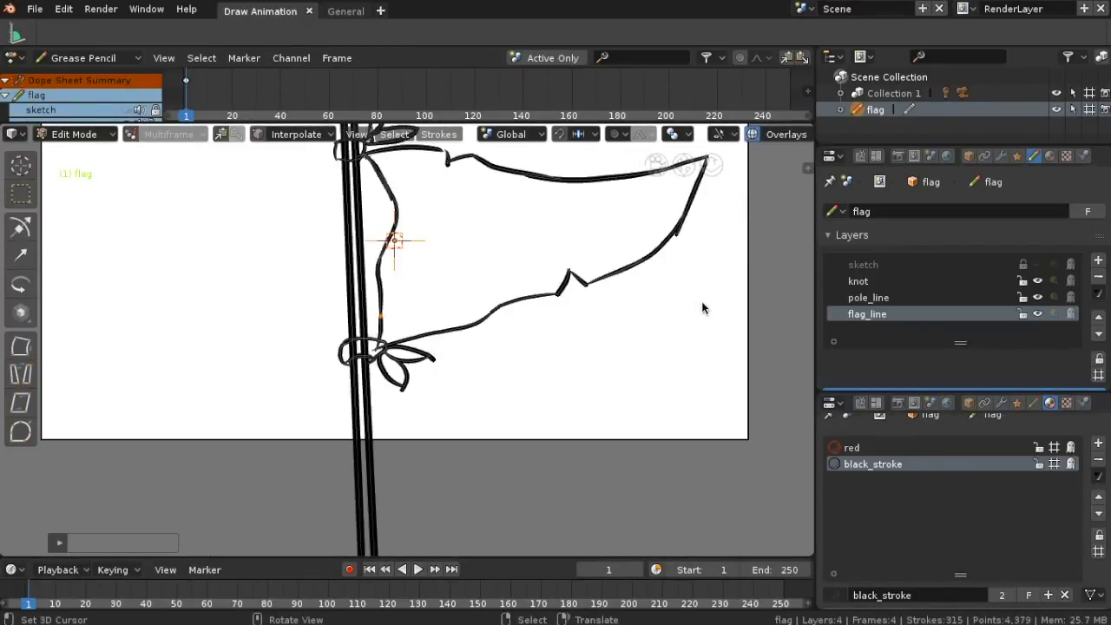
# Delete the protruding end point of the flag's outer-edge stroke and move the new end onto the lower-edge line
pyautogui.scroll(6, 546, 335)
pyautogui.press('x')
pyautogui.press('Escape')
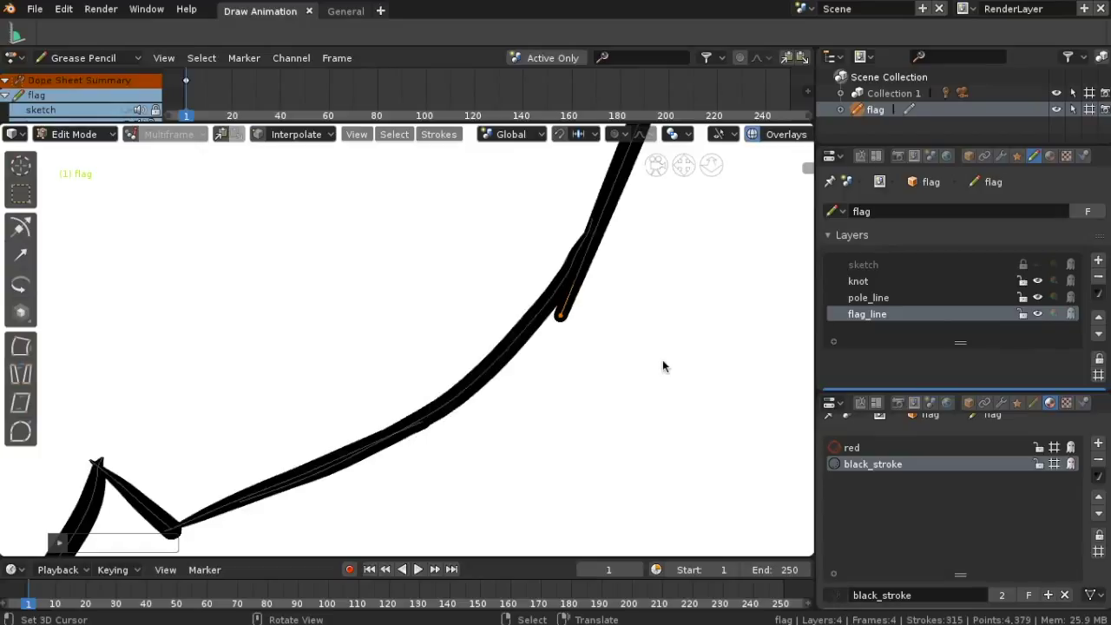
pyautogui.press('a')
pyautogui.click(562, 315)
pyautogui.press('x')
pyautogui.click(585, 348)
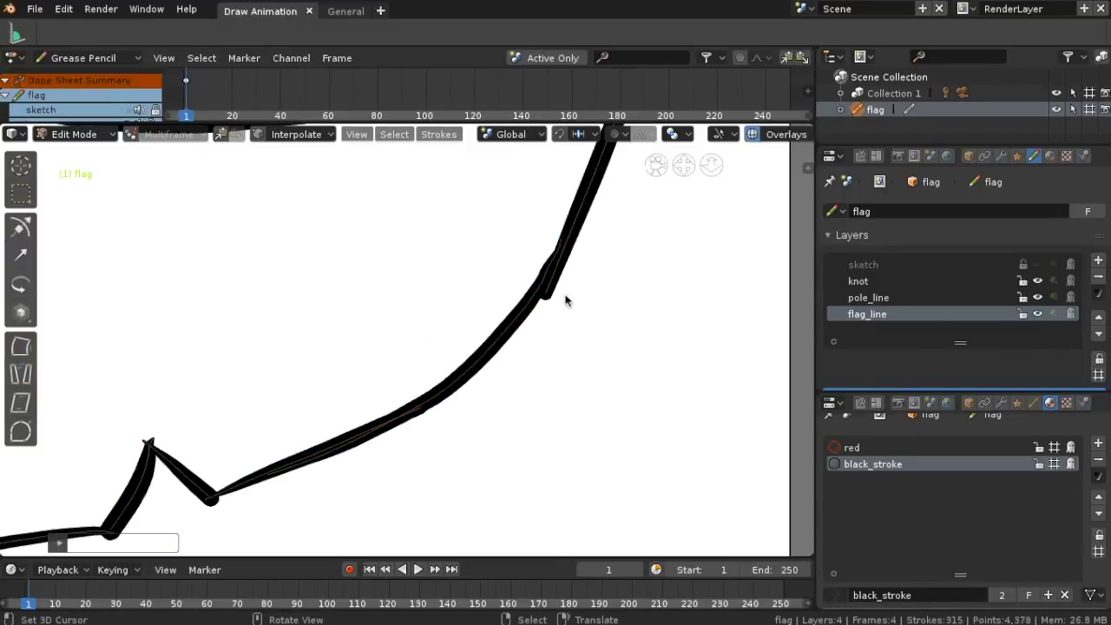
pyautogui.press('g')
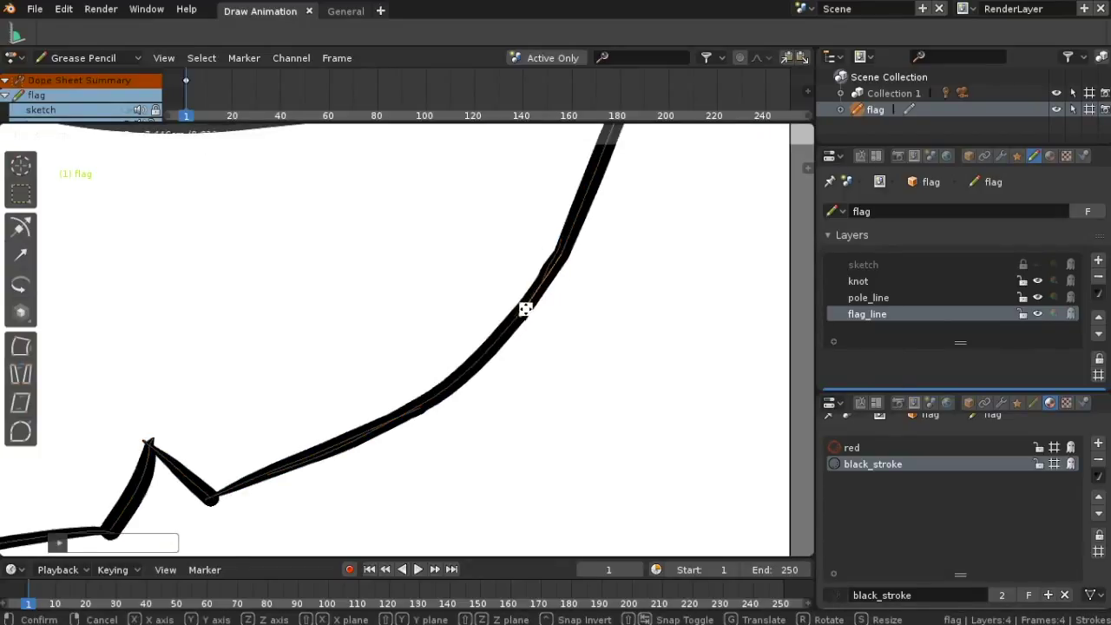
pyautogui.click(525, 309)
# Delete the overshooting end point at the flag's pointed tip
pyautogui.scroll(-5, 564, 309)
pyautogui.scroll(2, 564, 309)
pyautogui.moveTo(548, 308)
pyautogui.keyDown('shift'); pyautogui.mouseDown(button='middle')
pyautogui.moveTo(561, 344)
pyautogui.moveTo(486, 451)
pyautogui.mouseUp(button='middle'); pyautogui.keyUp('shift')
pyautogui.scroll(4, 498, 398)
pyautogui.moveTo(536, 338); pyautogui.dragTo(531, 318, button='right')
pyautogui.click(532, 319)
# Delete the two overshooting points where the flag's upper-edge stroke meets the small tear near the upper tie
pyautogui.scroll(-5, 572, 324)
pyautogui.scroll(5, 313, 349)
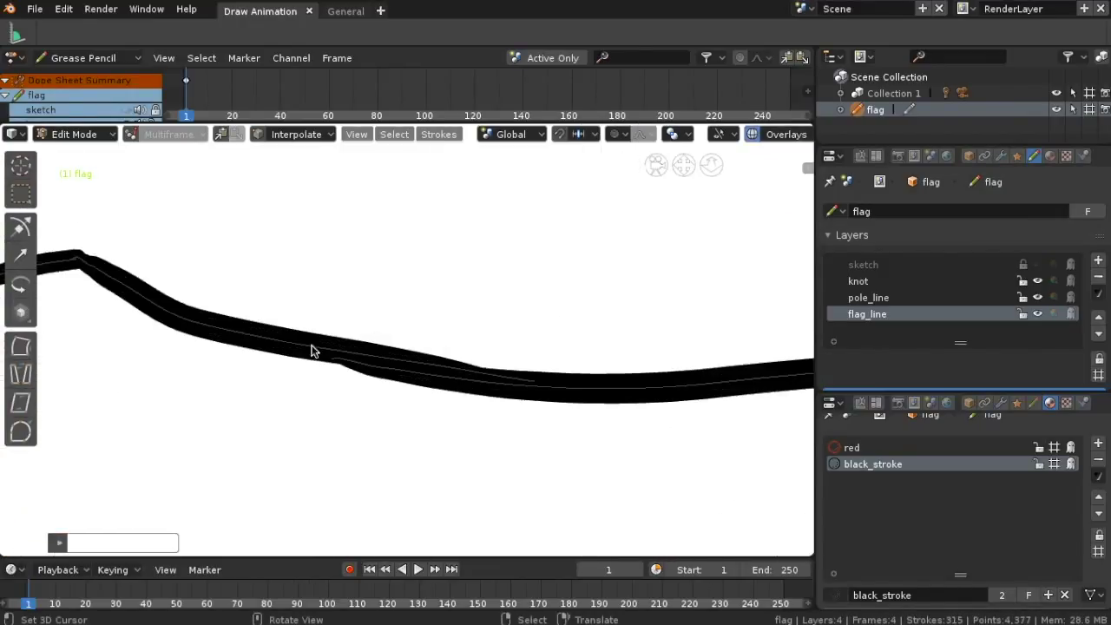
pyautogui.keyDown('shift'); pyautogui.moveTo(312, 345); pyautogui.dragTo(572, 385, button='middle'); pyautogui.keyUp('shift')
pyautogui.moveTo(173, 273)
pyautogui.mouseDown(button='right')
pyautogui.moveTo(218, 297)
pyautogui.moveTo(279, 360)
pyautogui.moveTo(211, 279)
pyautogui.mouseUp(button='right')
pyautogui.press('x')
pyautogui.click(221, 273)
pyautogui.press('x')
pyautogui.click(224, 277)
pyautogui.scroll(-4, 303, 298)
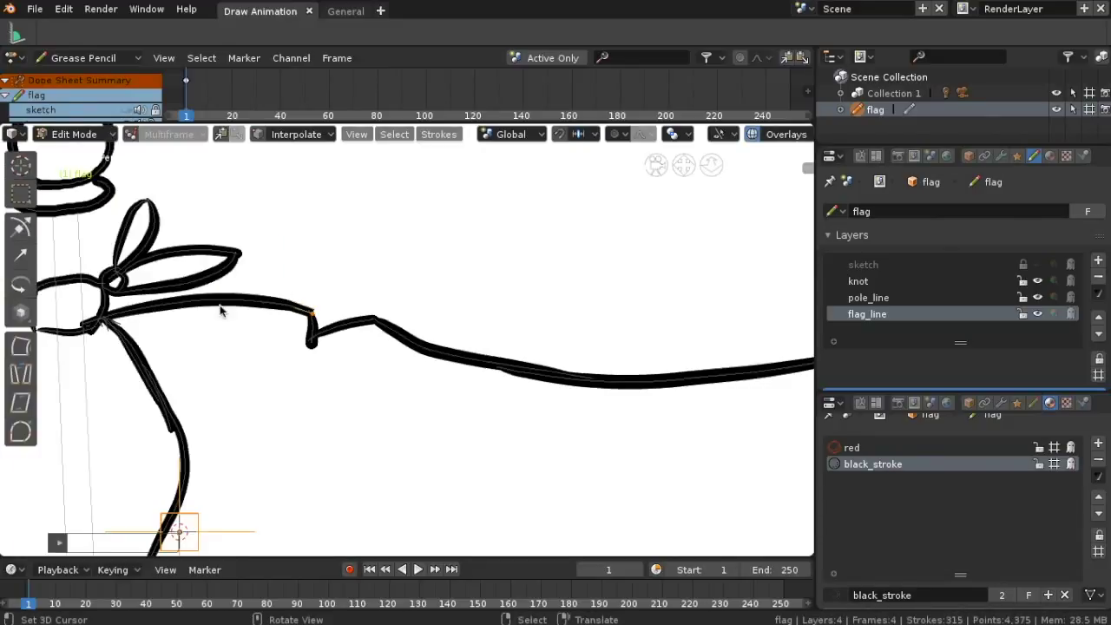
# Delete the overlapping stroke end on the flag's pole-side edge below the upper tie, growing the selection along the protruding points
pyautogui.keyDown('shift'); pyautogui.moveTo(178, 410); pyautogui.dragTo(387, 294, button='middle'); pyautogui.keyUp('shift')
pyautogui.scroll(6, 376, 298)
pyautogui.moveTo(321, 267); pyautogui.dragTo(323, 275, button='right')
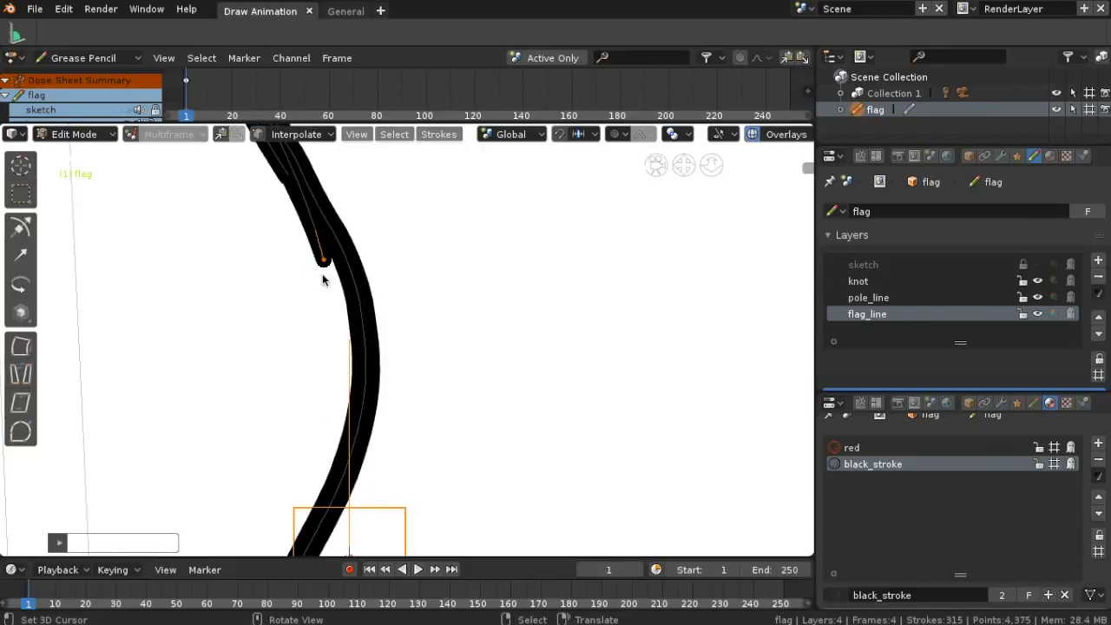
pyautogui.press('l')
pyautogui.scroll(-2, 323, 276)
pyautogui.rightClick(347, 281)
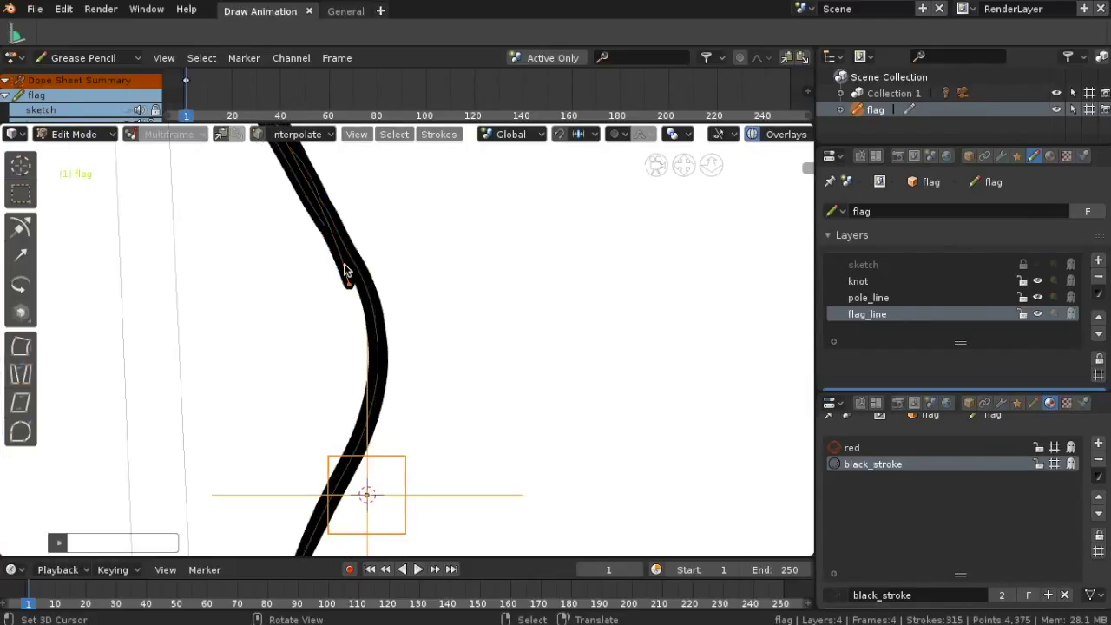
pyautogui.press('ctrl+KP_Add')
pyautogui.press('ctrl+KP_Add')
pyautogui.press('ctrl+KP_Add')
pyautogui.press('ctrl+KP_Add')
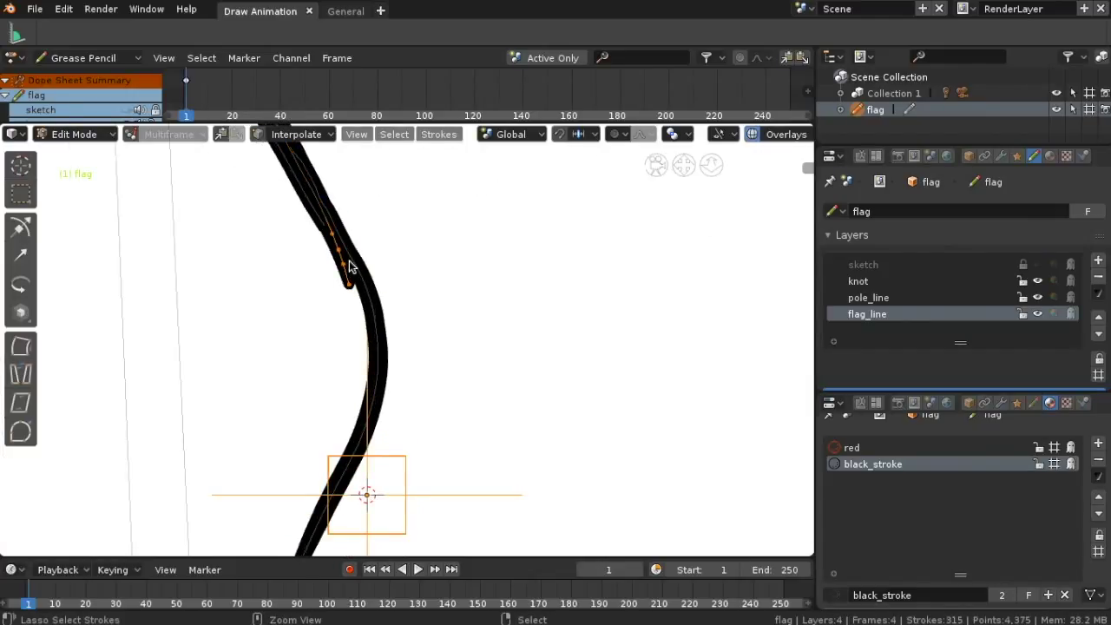
pyautogui.press('x')
pyautogui.click(352, 263)
# Examine the stroke ends around the lower tie and the flag's overall outline
pyautogui.scroll(-2, 397, 272)
pyautogui.scroll(-6, 396, 272)
pyautogui.scroll(4, 364, 477)
pyautogui.keyDown('shift'); pyautogui.moveTo(364, 477); pyautogui.dragTo(389, 236, button='middle'); pyautogui.keyUp('shift')
pyautogui.scroll(4, 388, 236)
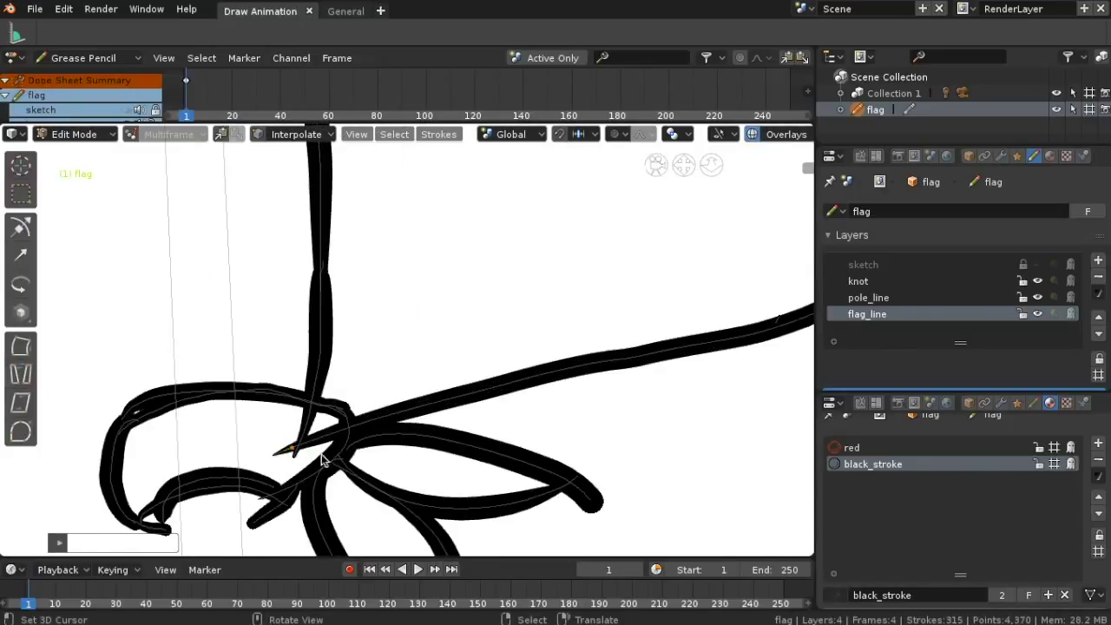
pyautogui.scroll(-8, 322, 454)
pyautogui.scroll(1, 490, 366)
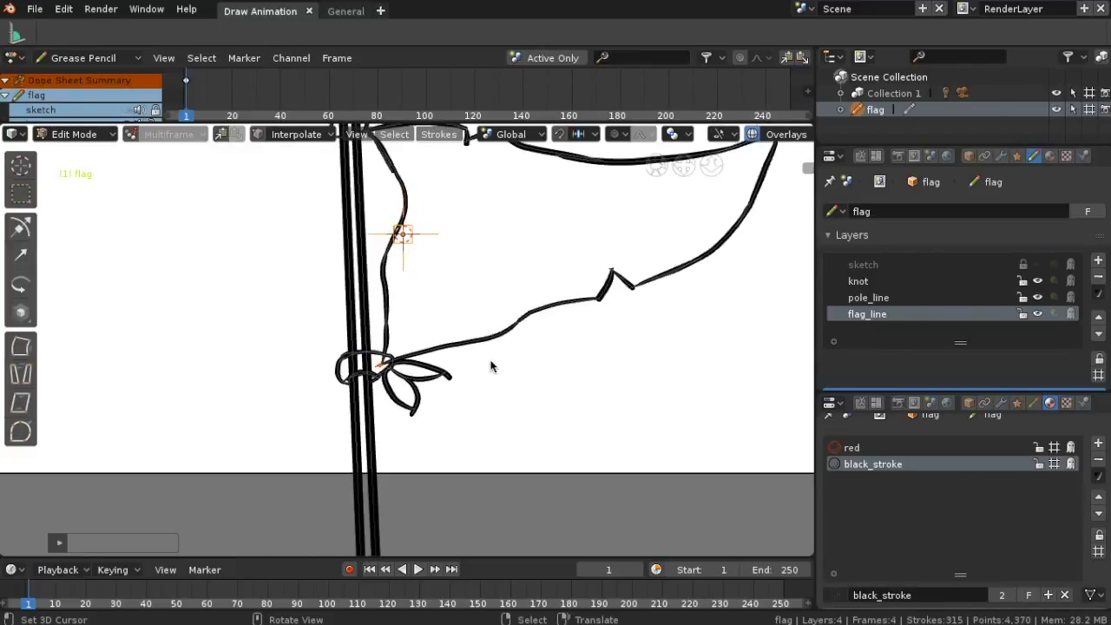
pyautogui.scroll(-3, 491, 366)
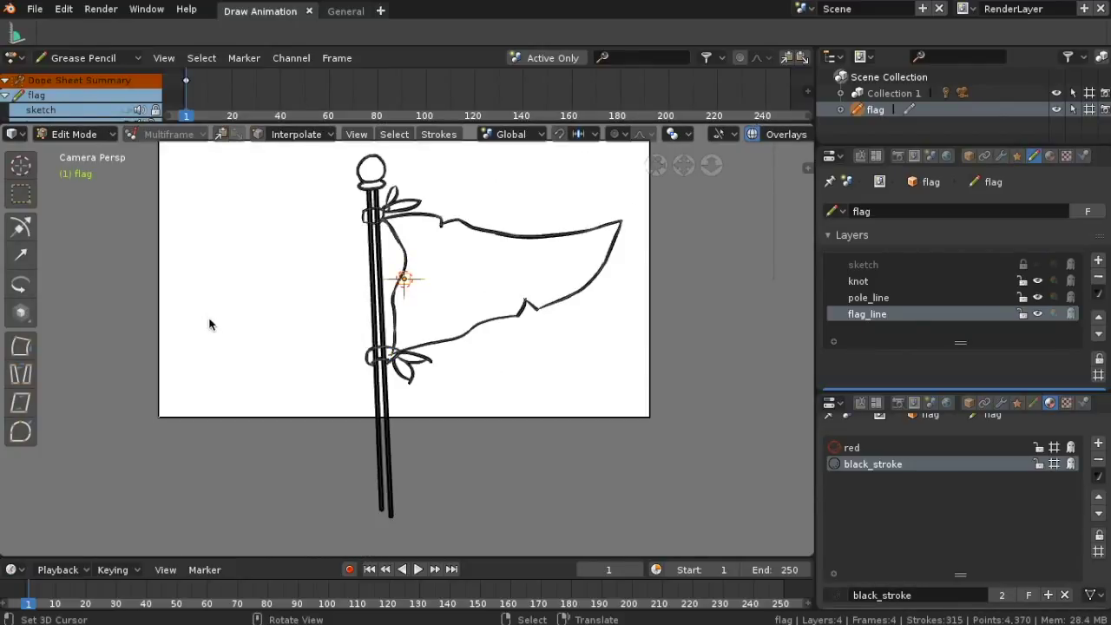
# Switch the flag to Object Mode and check the cleaned line art as a whole
pyautogui.click(112, 139)
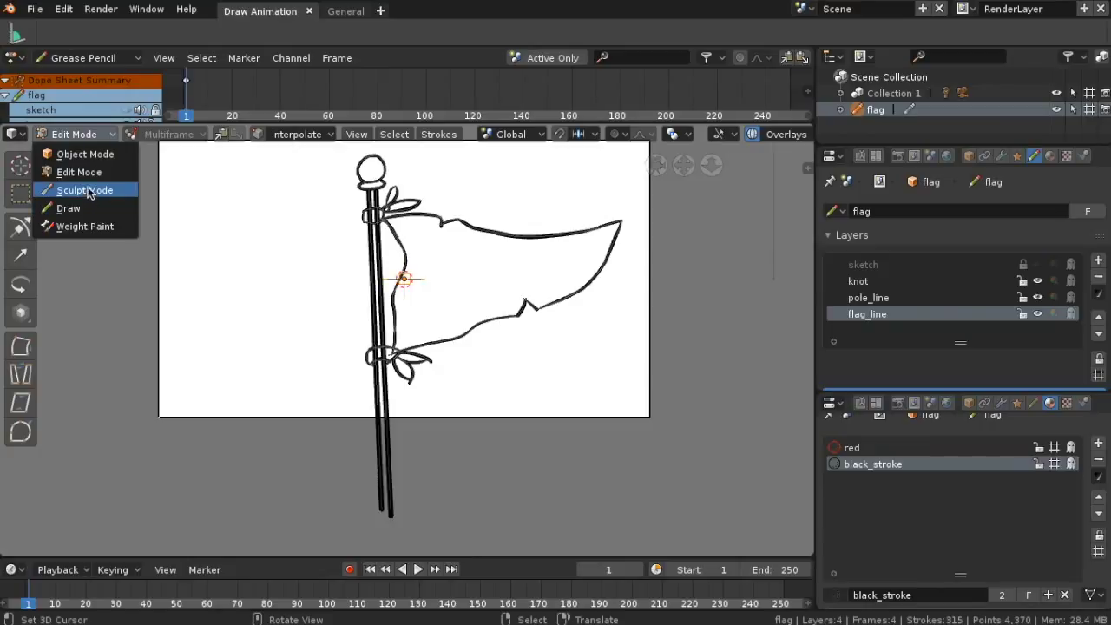
pyautogui.click(85, 154)
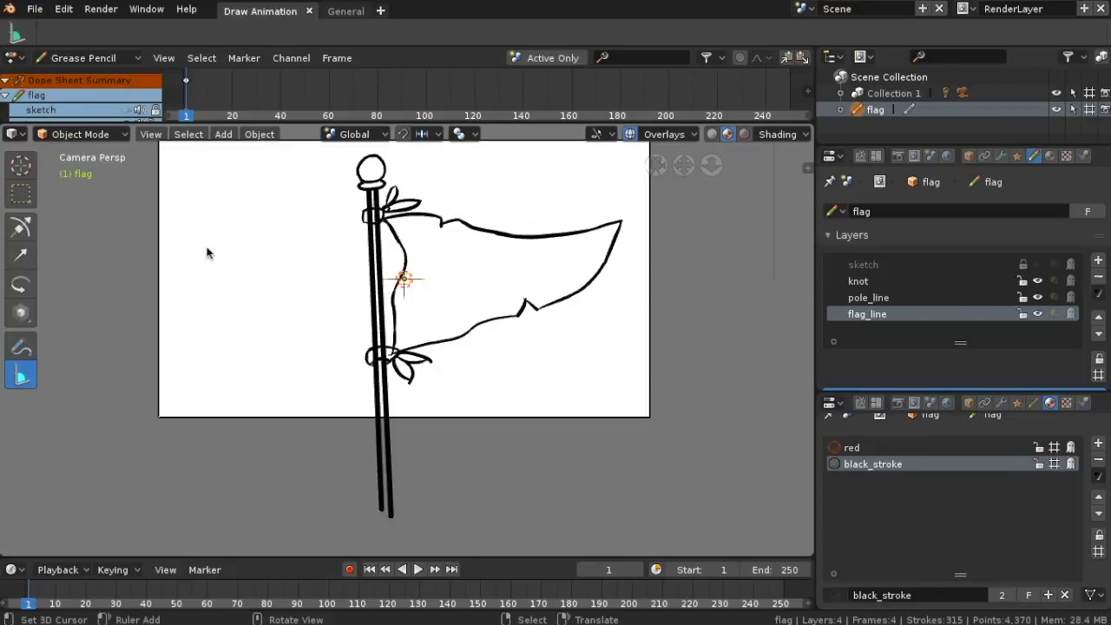
pyautogui.scroll(-1, 463, 384)
pyautogui.scroll(3, 461, 377)
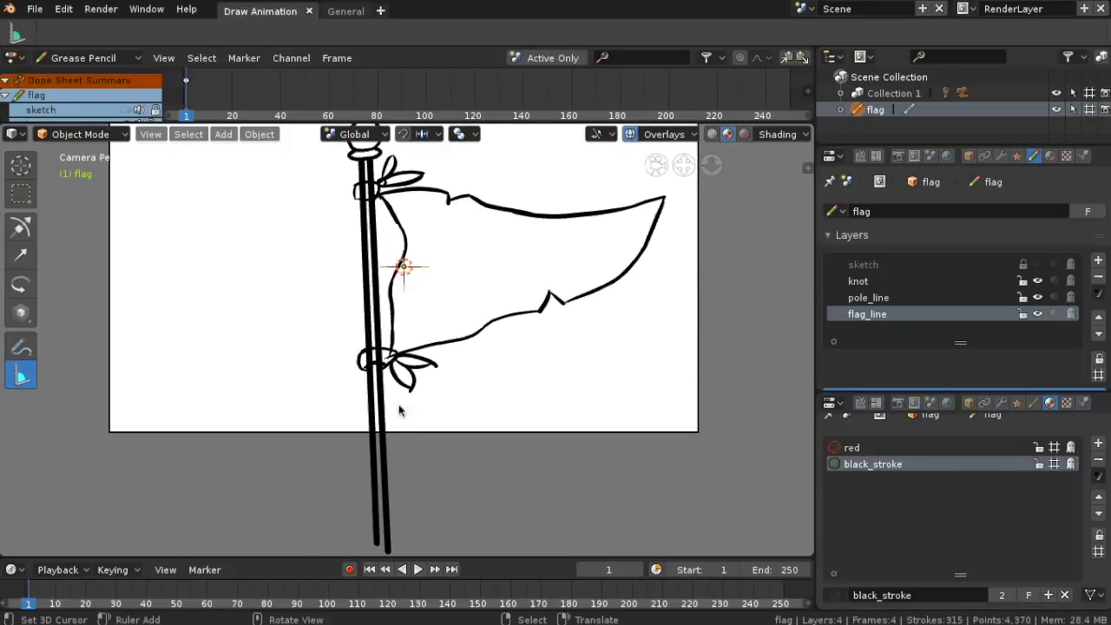
pyautogui.keyDown('shift'); pyautogui.moveTo(391, 435); pyautogui.dragTo(420, 519, button='middle'); pyautogui.keyUp('shift')
pyautogui.scroll(1, 439, 492)
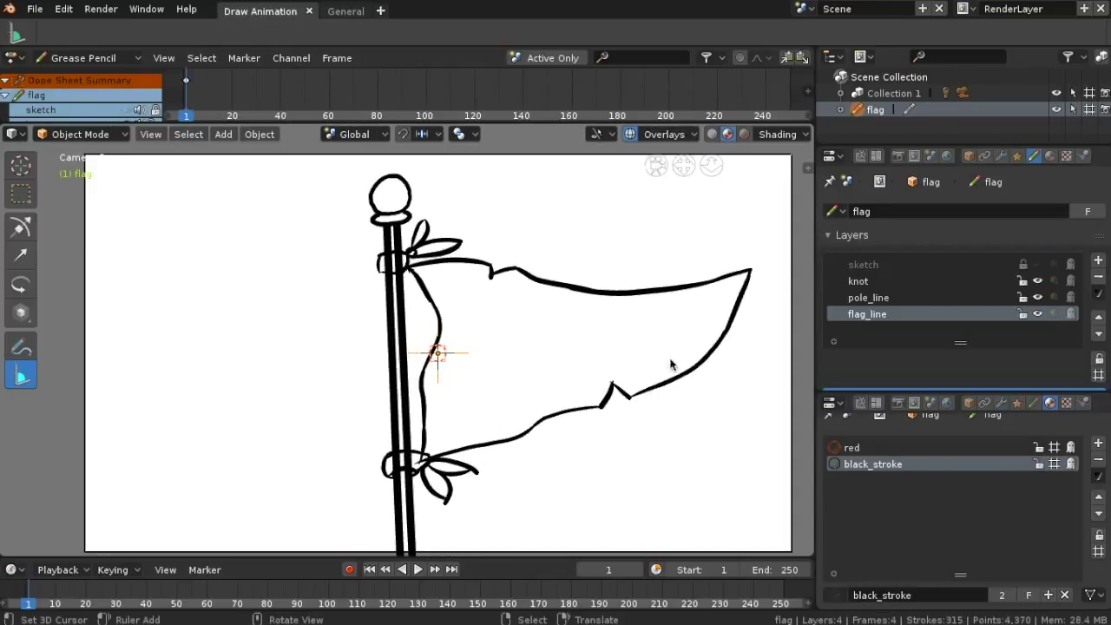
pyautogui.moveTo(610, 396)
pyautogui.keyDown('shift'); pyautogui.mouseDown(button='middle')
pyautogui.moveTo(536, 326)
pyautogui.moveTo(545, 372)
pyautogui.moveTo(556, 365)
pyautogui.mouseUp(button='middle'); pyautogui.keyUp('shift')
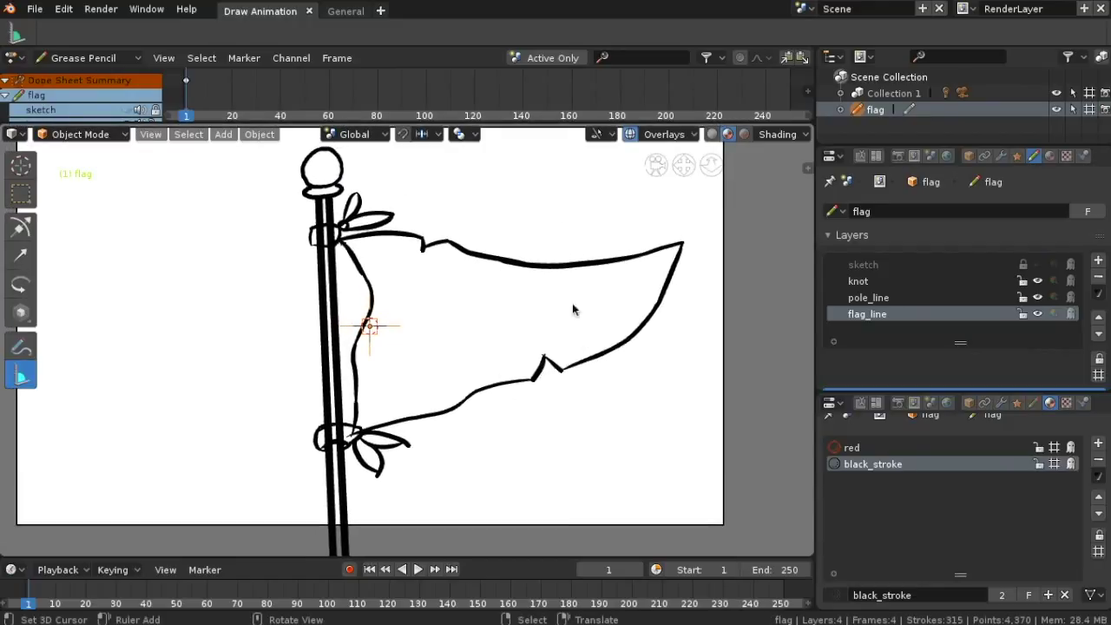